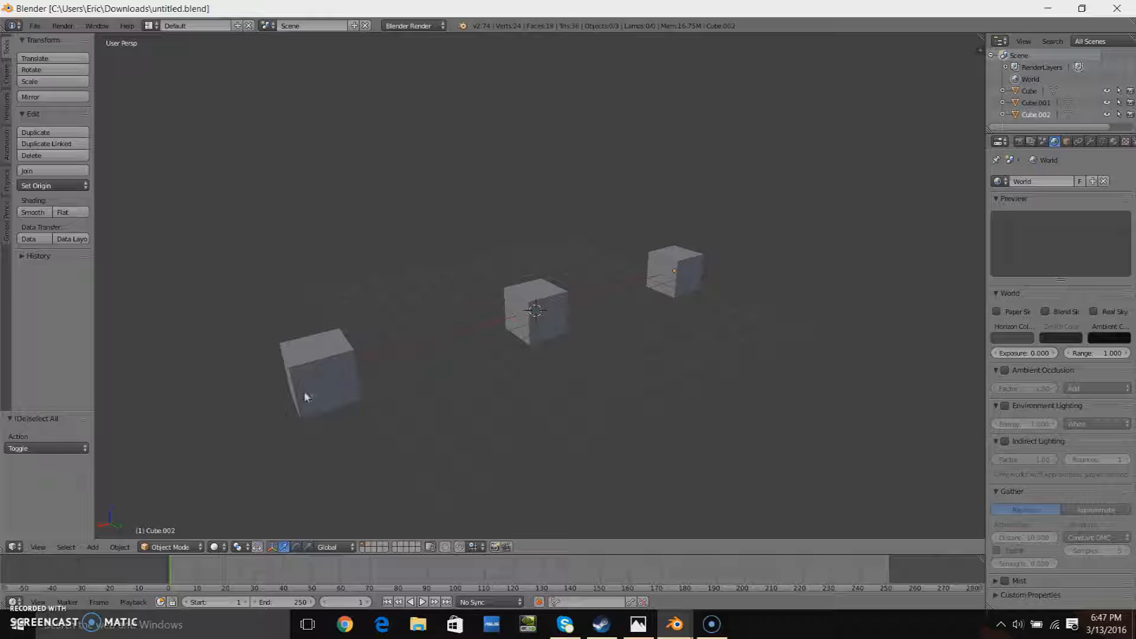
- Select the nearest of the three cubes and enter Edit Mode with all of its geometry deselected
{"action": "middle_click_drag", "start_coordinate": [541, 358], "coordinate": [461, 375]}
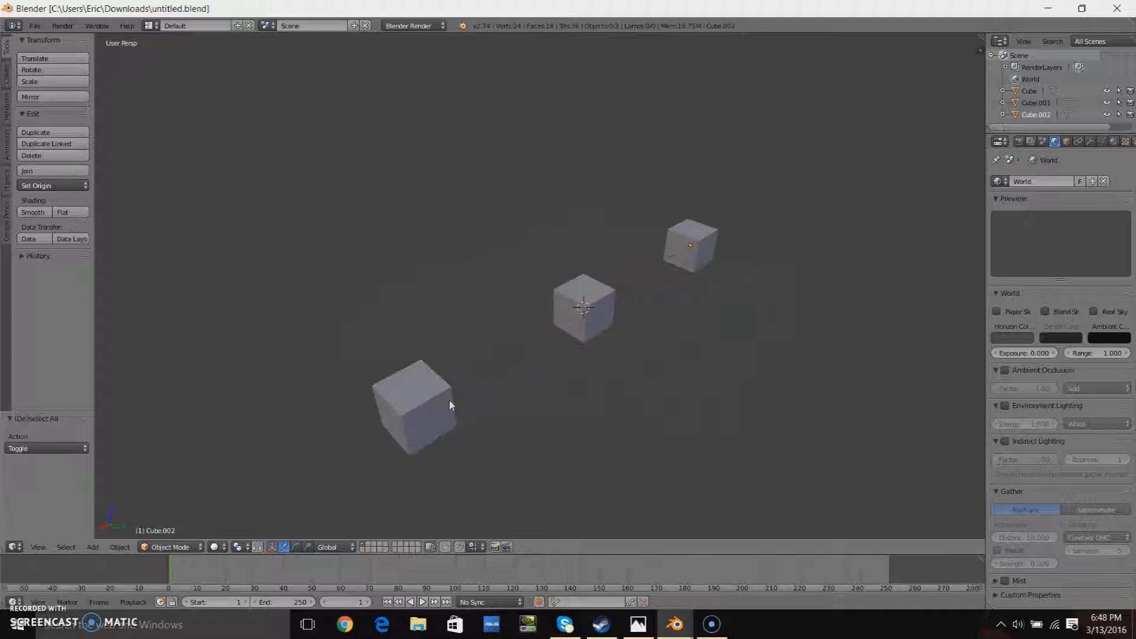
{"action": "middle_click_drag", "start_coordinate": [690, 292], "coordinate": [677, 314]}
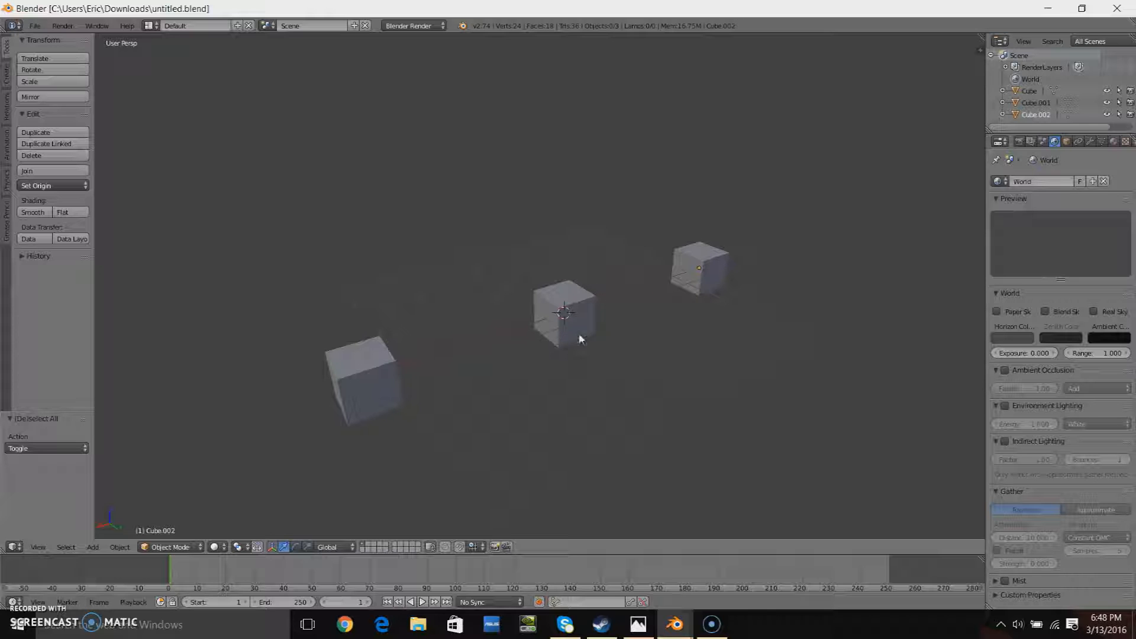
{"action": "middle_click_drag", "start_coordinate": [545, 328], "coordinate": [672, 278], "text": "shift"}
{"action": "scroll", "coordinate": [672, 279], "scroll_direction": "up", "scroll_amount": 2}
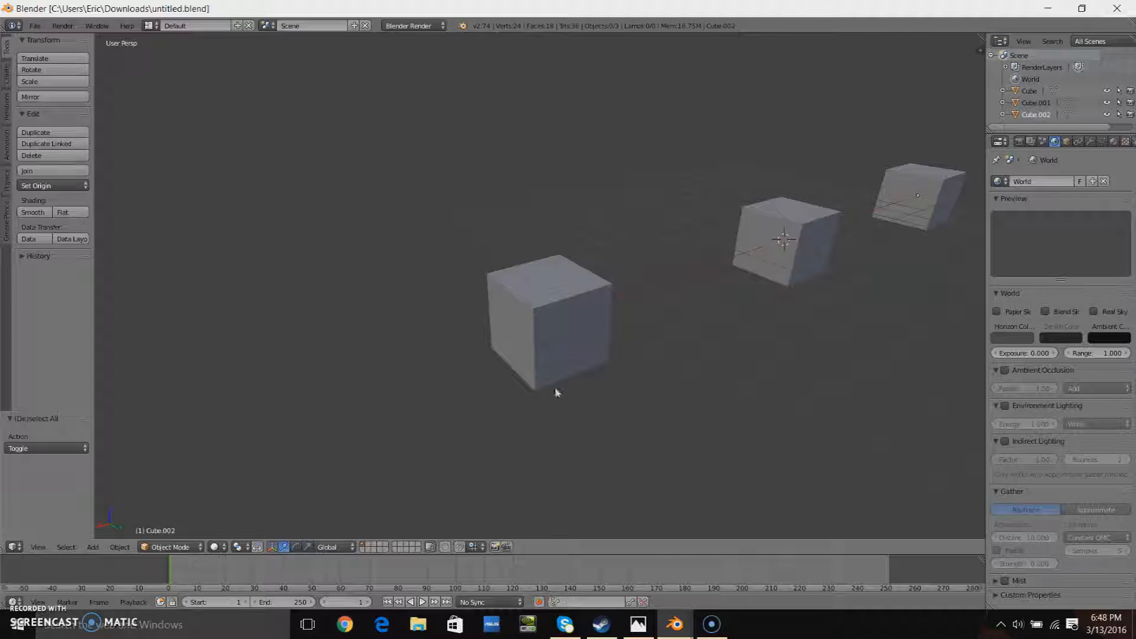
{"action": "scroll", "coordinate": [555, 388], "scroll_direction": "up", "scroll_amount": 1}
{"action": "right_click", "coordinate": [539, 324]}
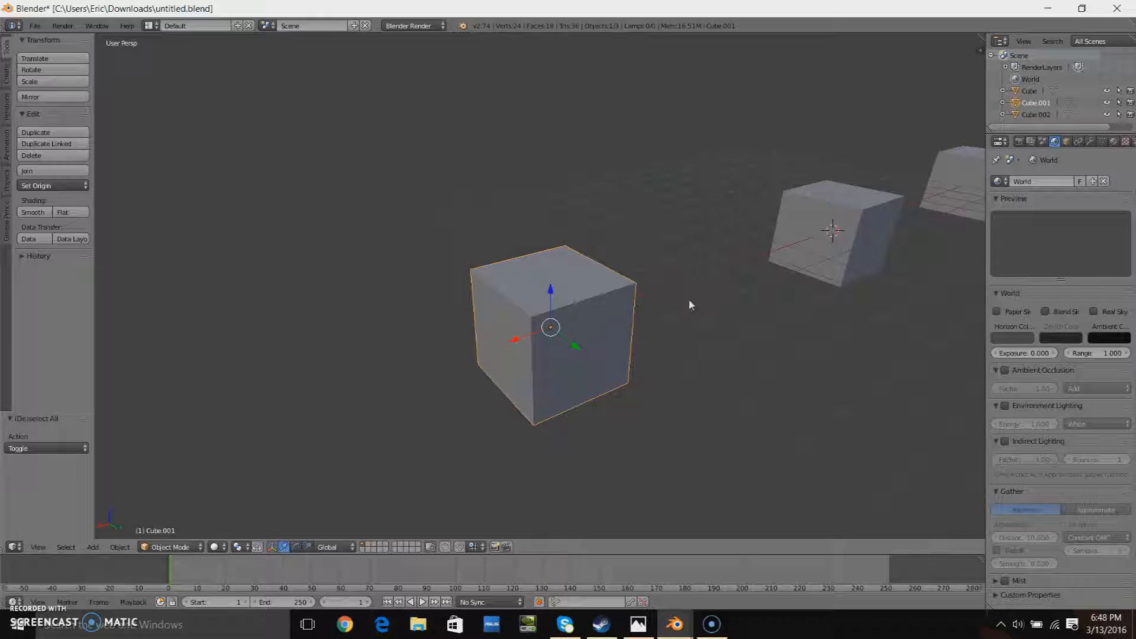
{"action": "mouse_move", "coordinate": [676, 312]}
{"action": "middle_mouse_down", "text": "shift"}
{"action": "mouse_move", "coordinate": [659, 323]}
{"action": "mouse_move", "coordinate": [677, 324]}
{"action": "middle_mouse_up", "text": "shift"}
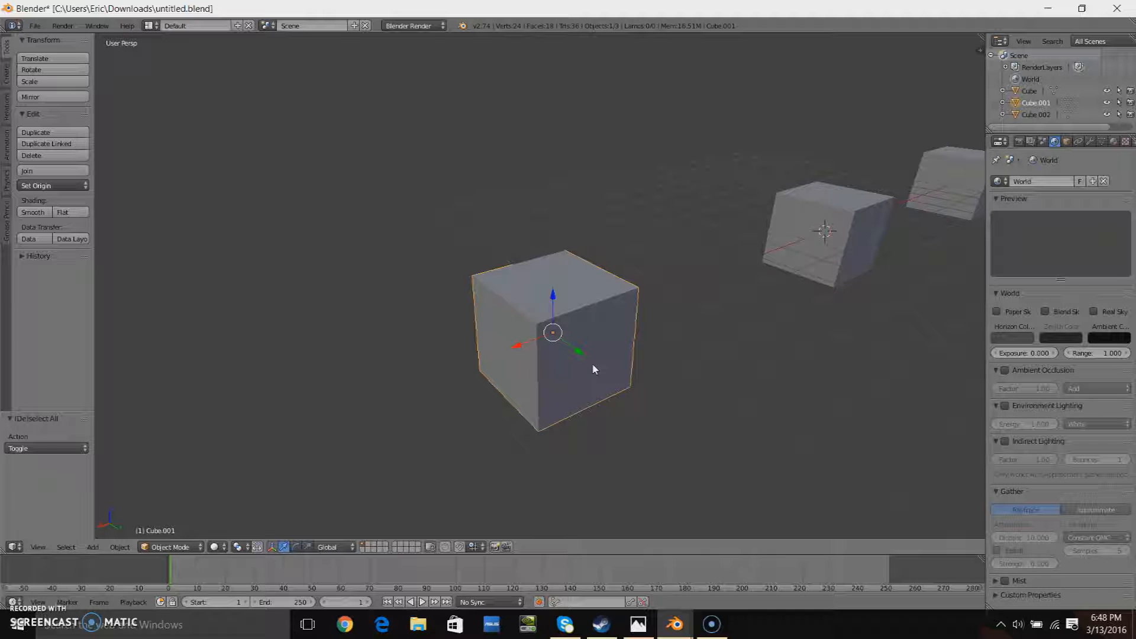
{"action": "key", "text": "Tab"}
{"action": "key", "text": "a"}
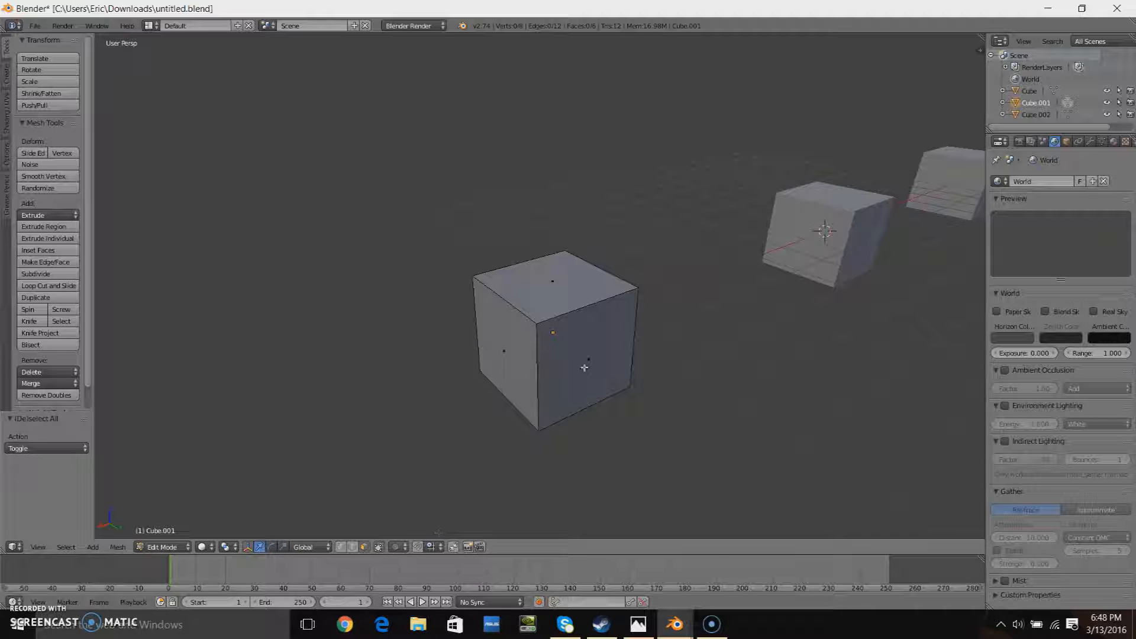
- Extrude the nearest cube's top face and raise it 2 units along Z
{"action": "right_click", "coordinate": [572, 284]}
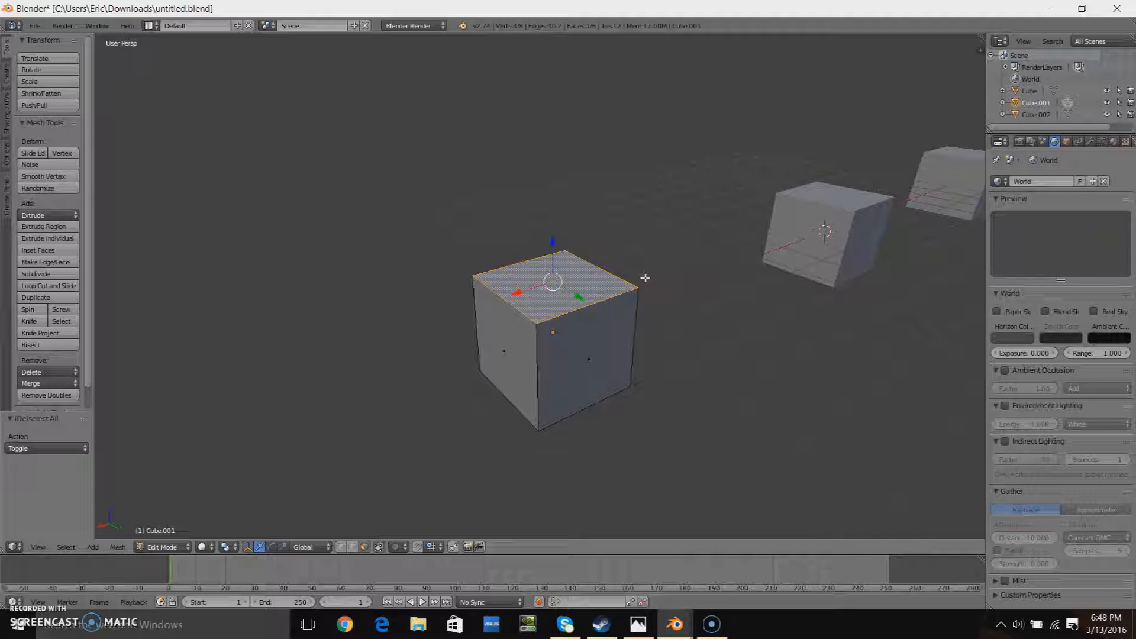
{"action": "key", "text": "e"}
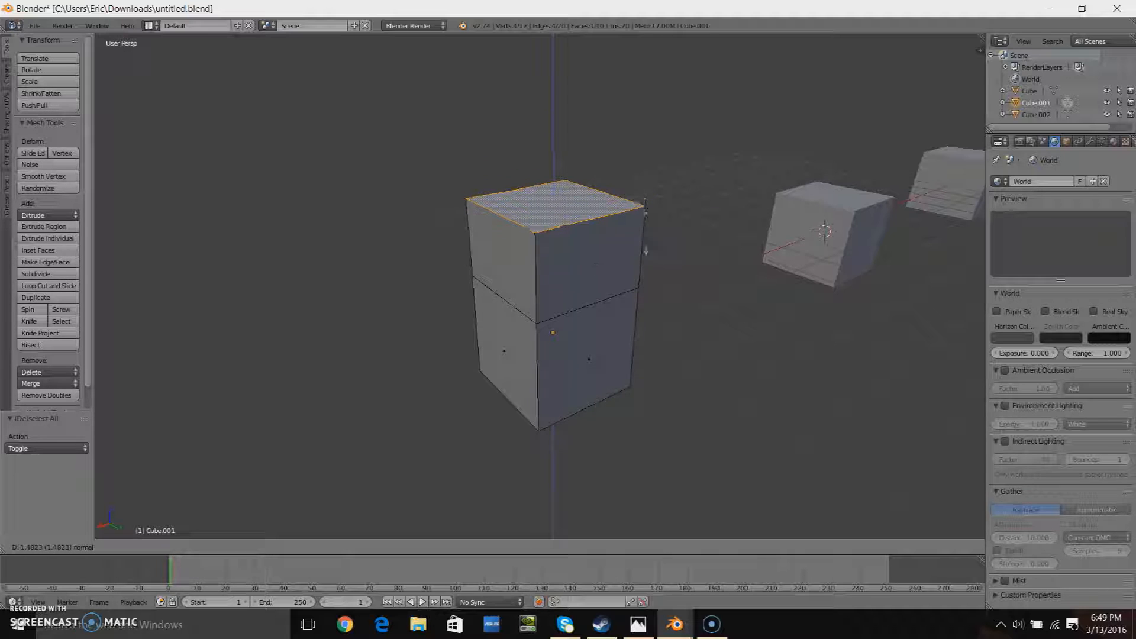
{"action": "right_click", "coordinate": [638, 130]}
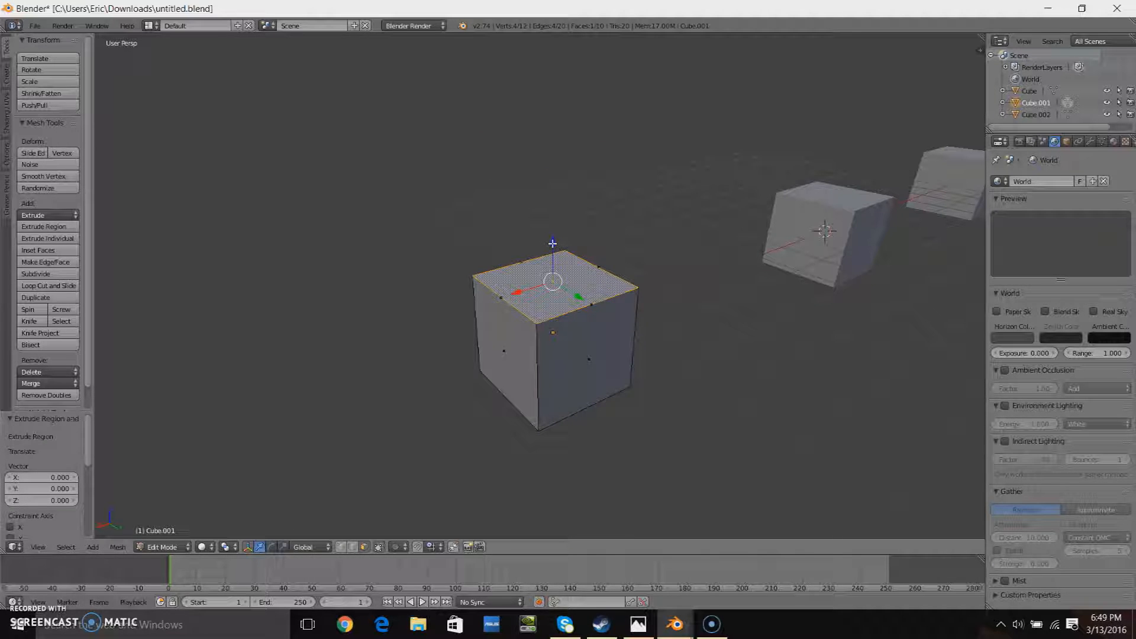
{"action": "left_click_drag", "start_coordinate": [558, 240], "coordinate": [548, 128]}
{"action": "middle_click_drag", "start_coordinate": [665, 157], "coordinate": [657, 236]}
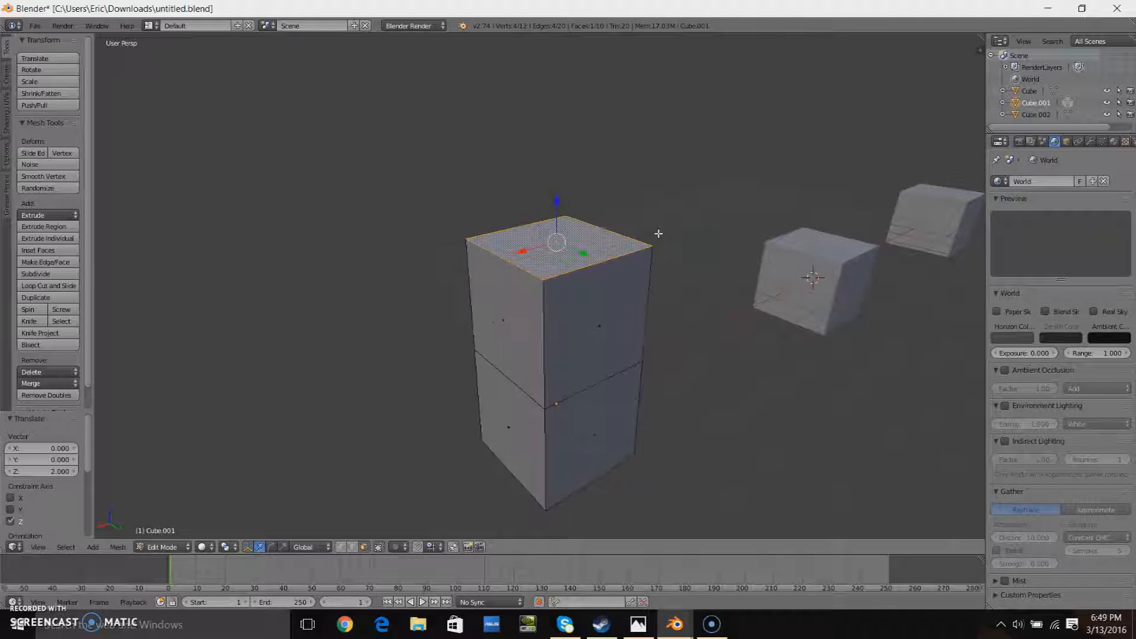
{"action": "scroll", "coordinate": [651, 304], "scroll_direction": "down", "scroll_amount": 2}
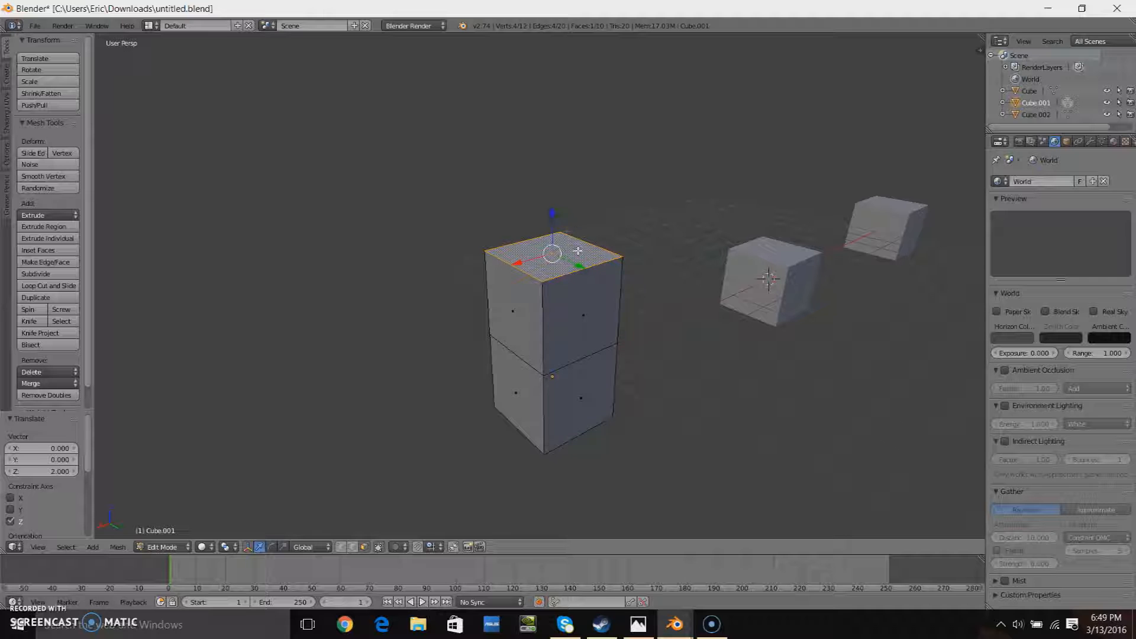
- Scale the raised top face up to 1.6 and extrude it another 2 units upward
{"action": "key", "text": "s"}
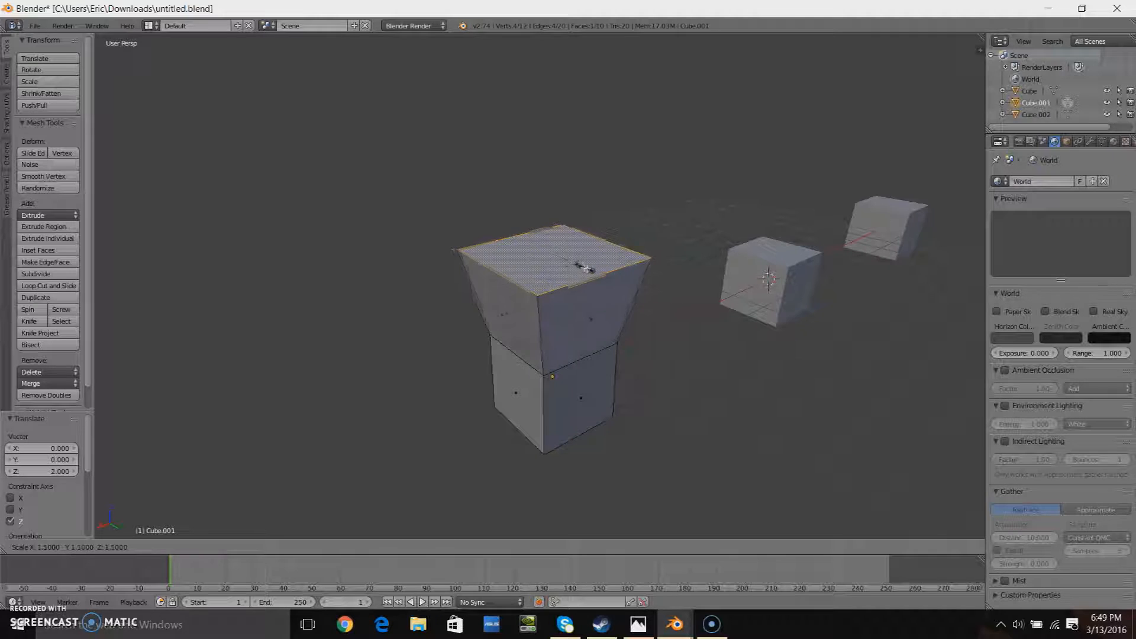
{"action": "left_click", "coordinate": [586, 267]}
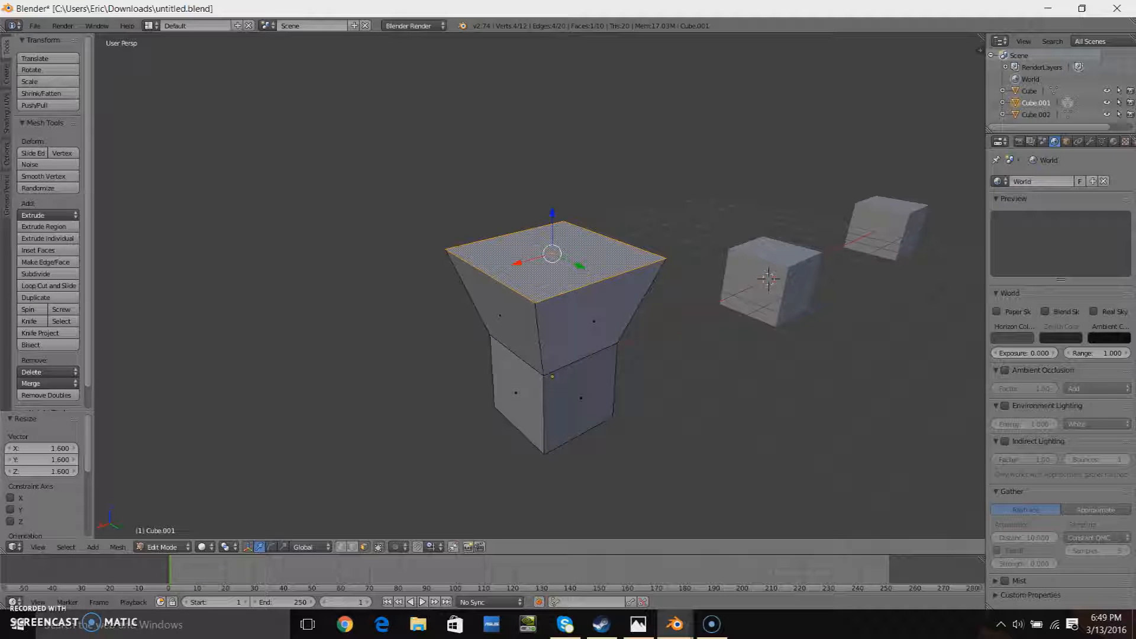
{"action": "key", "text": "e"}
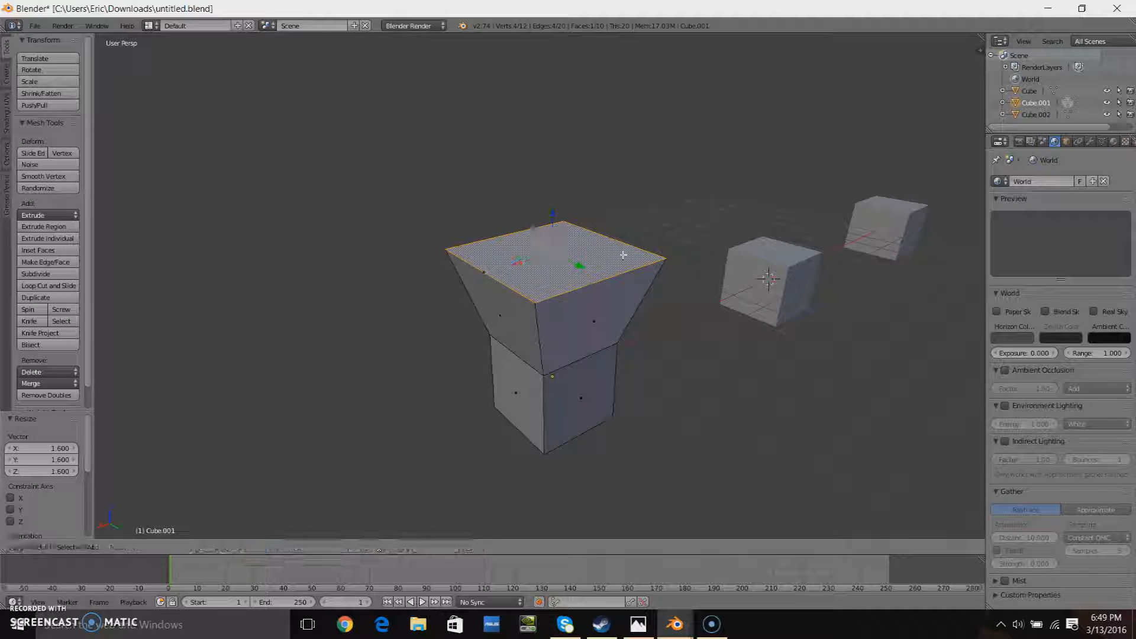
{"action": "key", "text": "2"}
{"action": "key", "text": "Return"}
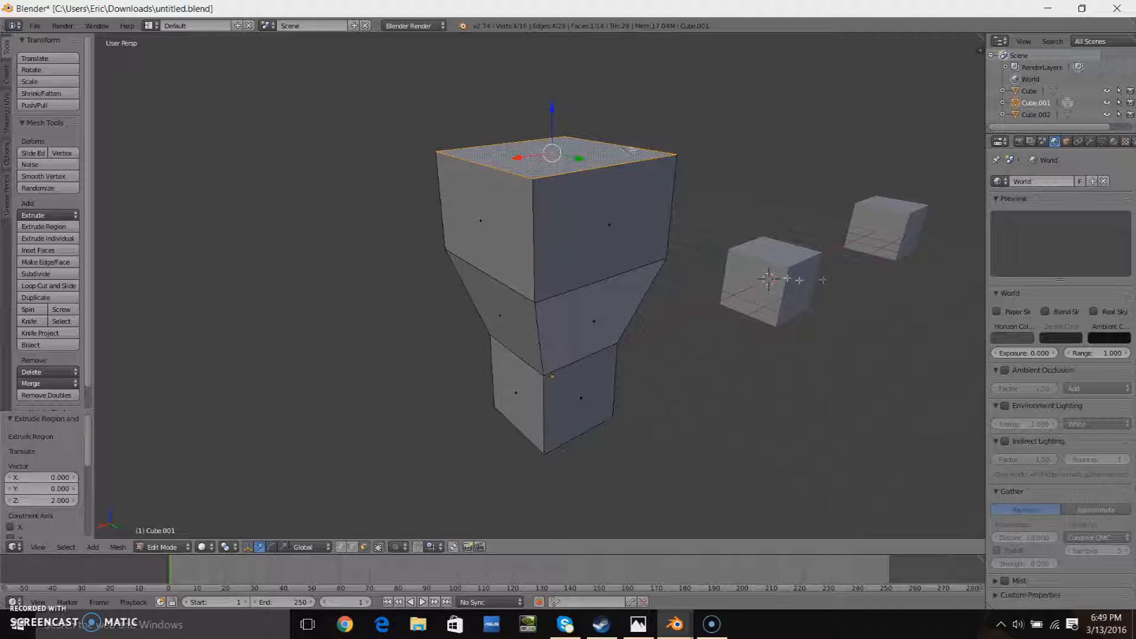
- Scale the new top face down to 0.6 and extrude it 2 more units upward
{"action": "scroll", "coordinate": [698, 248], "scroll_direction": "down", "scroll_amount": 1}
{"action": "key", "text": "s"}
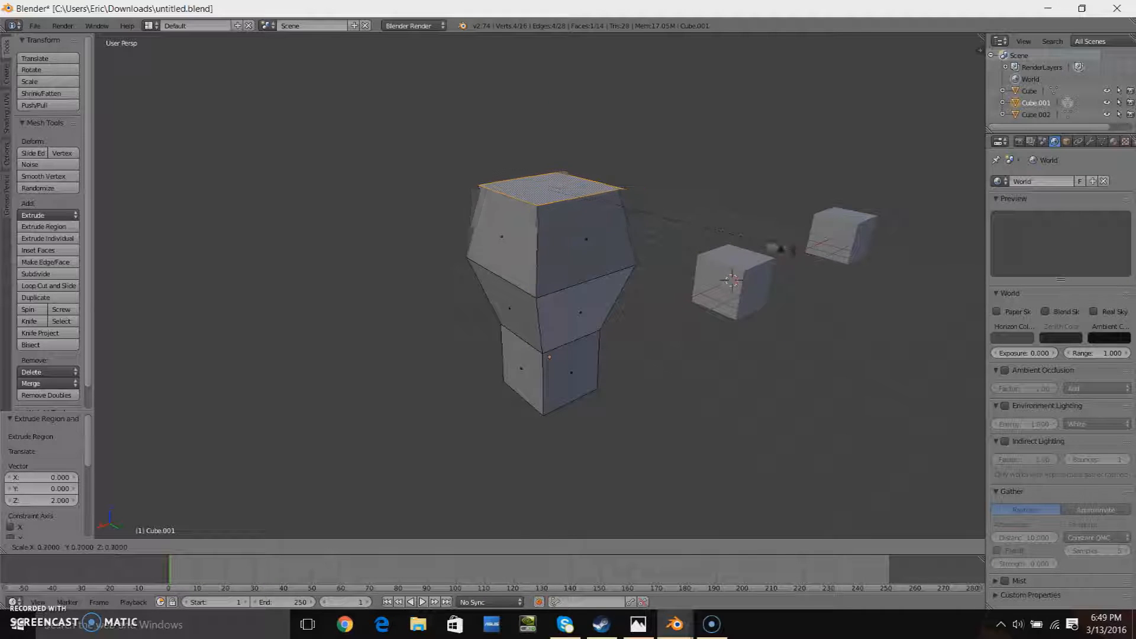
{"action": "left_click", "coordinate": [711, 236]}
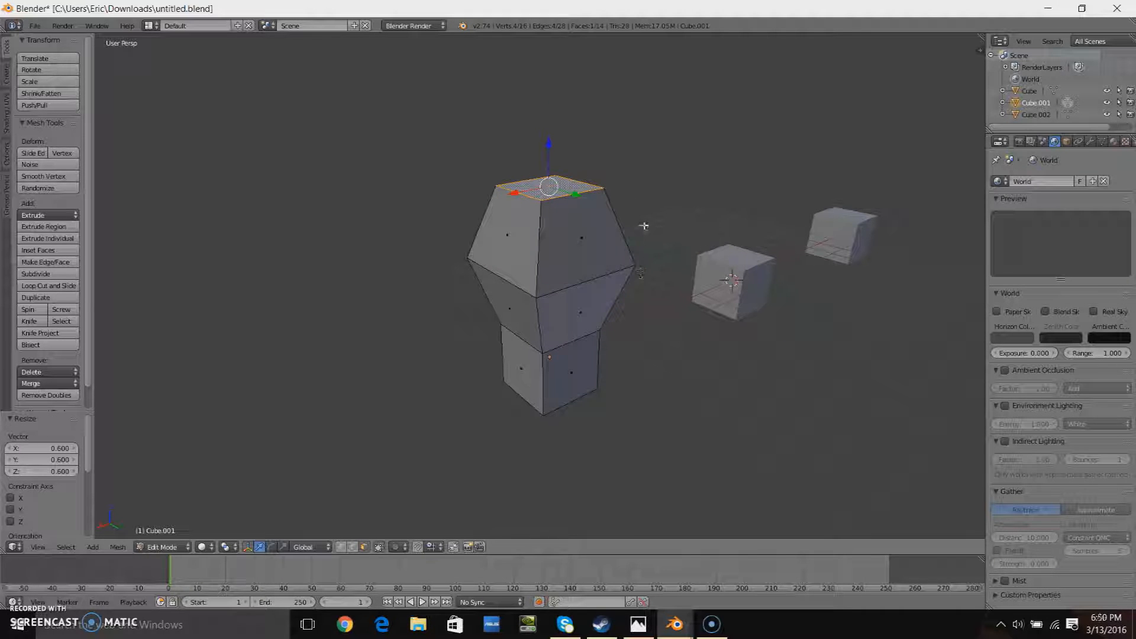
{"action": "key", "text": "e"}
{"action": "key", "text": "2"}
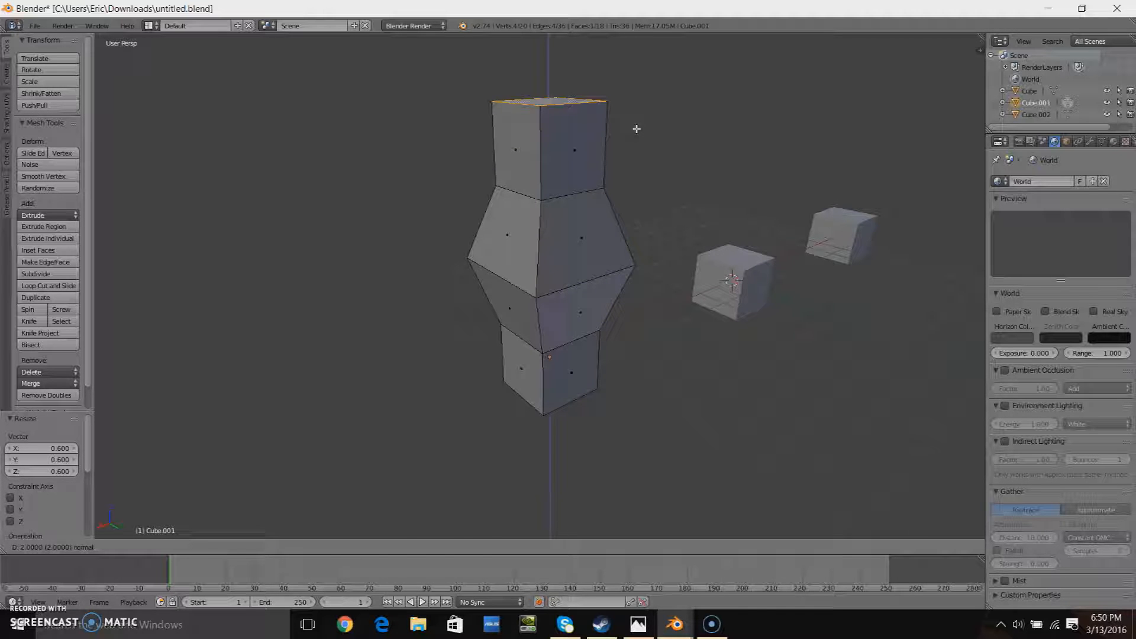
{"action": "key", "text": "Return"}
{"action": "middle_click_drag", "start_coordinate": [692, 164], "coordinate": [684, 248]}
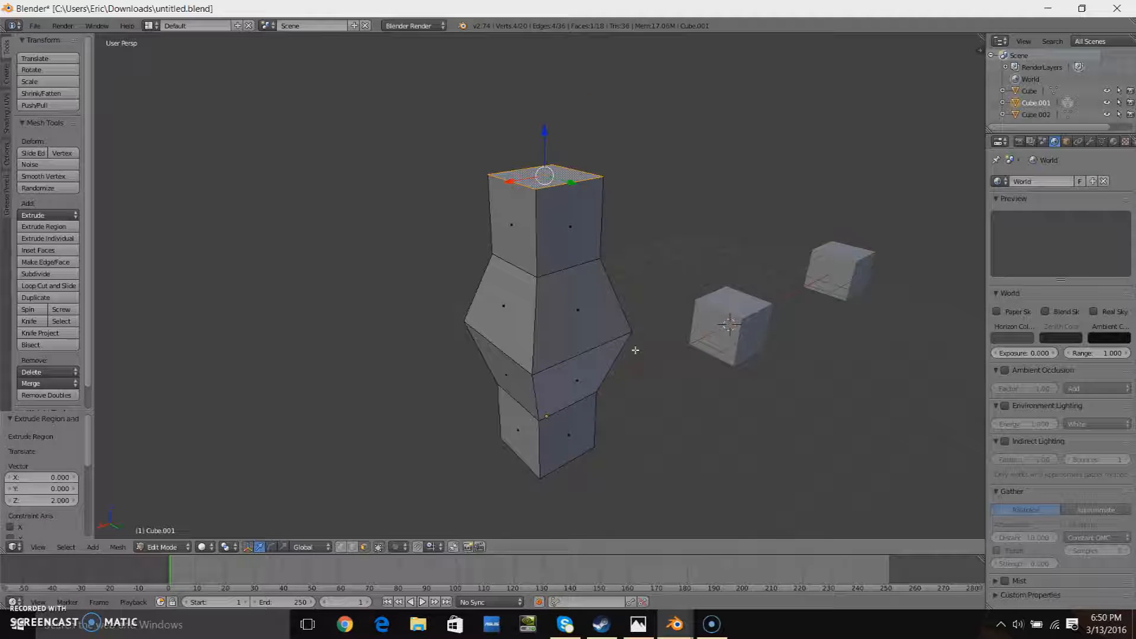
- Return the extruded column to Object Mode and deselect it
{"action": "middle_click_drag", "start_coordinate": [548, 271], "coordinate": [556, 277]}
{"action": "key", "text": "Tab"}
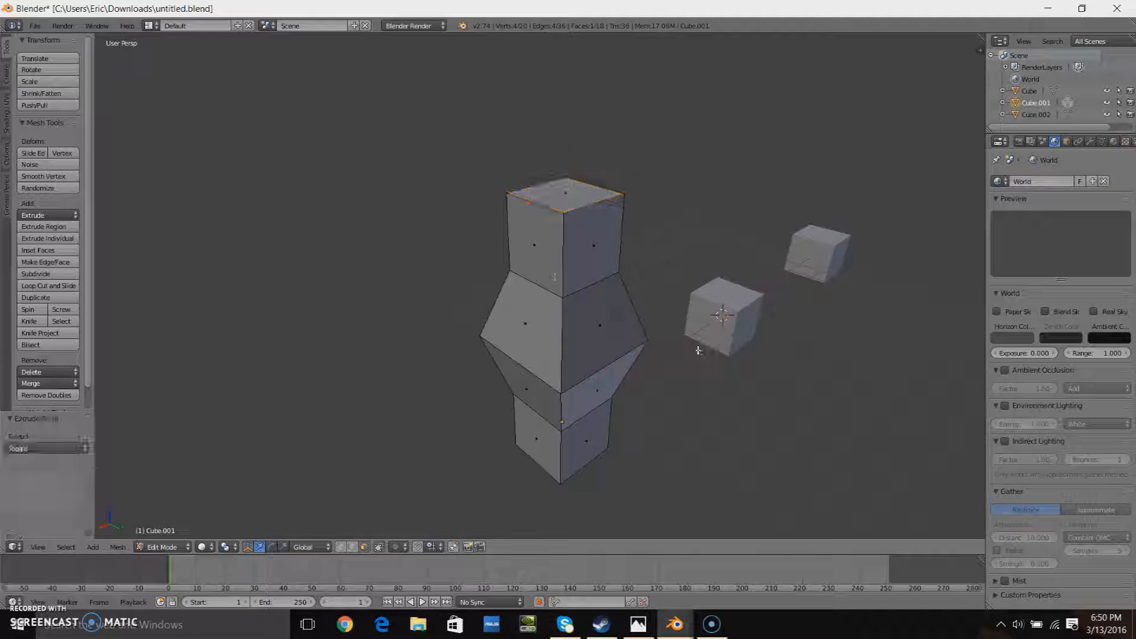
{"action": "middle_click_drag", "start_coordinate": [741, 303], "coordinate": [722, 348]}
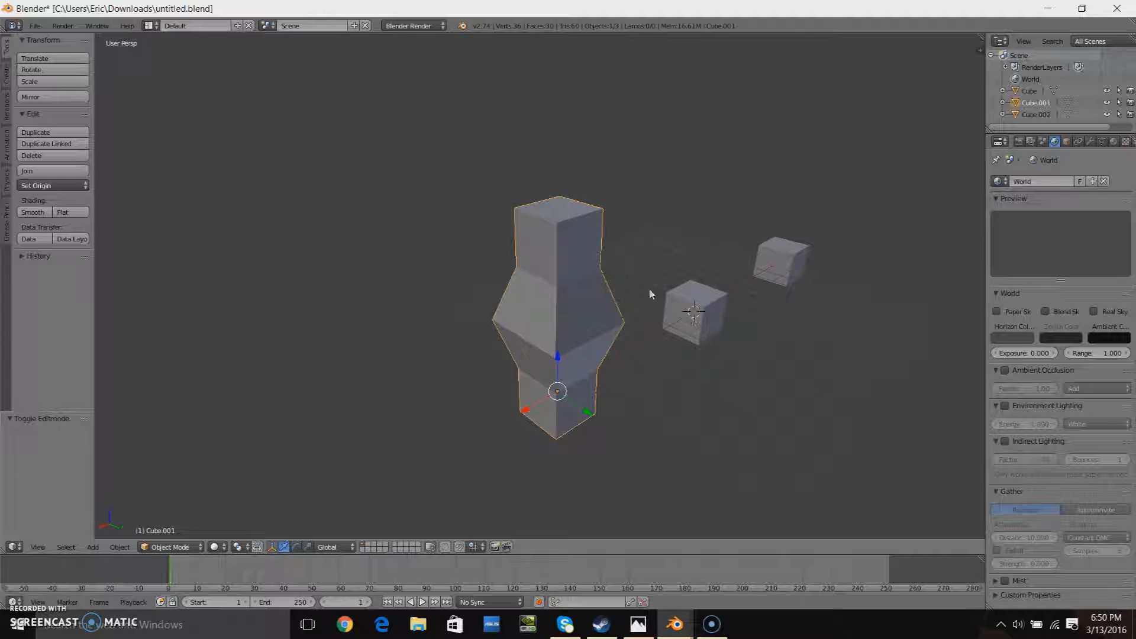
{"action": "mouse_move", "coordinate": [689, 337]}
{"action": "middle_mouse_down"}
{"action": "mouse_move", "coordinate": [762, 330]}
{"action": "mouse_move", "coordinate": [704, 434]}
{"action": "mouse_move", "coordinate": [697, 353]}
{"action": "mouse_move", "coordinate": [680, 335]}
{"action": "middle_mouse_up"}
{"action": "key", "text": "a"}
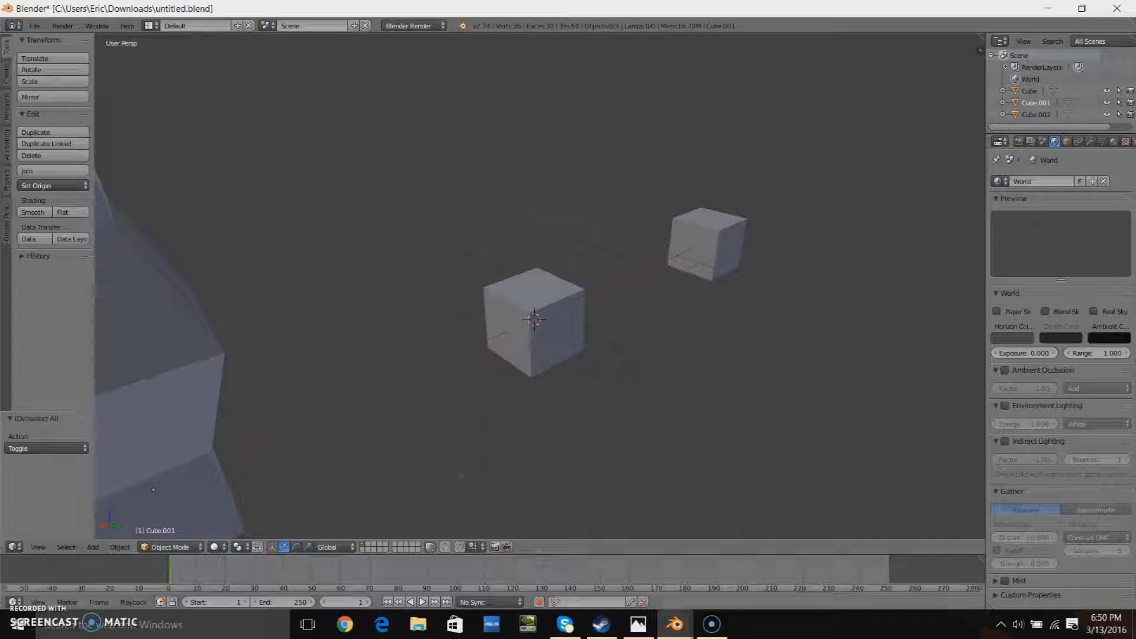
- Select the middle cube at the 3D cursor and enter Edit Mode on it
{"action": "key", "text": "Tab"}
{"action": "key", "text": "Tab"}
{"action": "right_click", "coordinate": [541, 304]}
{"action": "key", "text": "Tab"}
{"action": "middle_click_drag", "start_coordinate": [541, 308], "coordinate": [625, 326]}
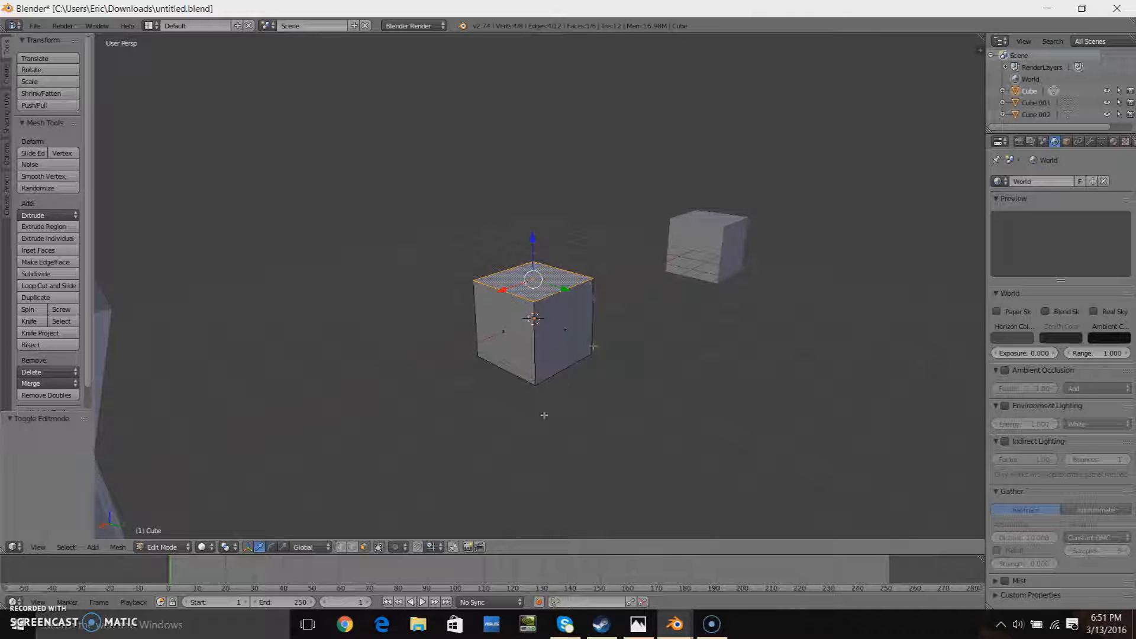
- Extrude the middle cube's top face 2 units upward
{"action": "key", "text": "e"}
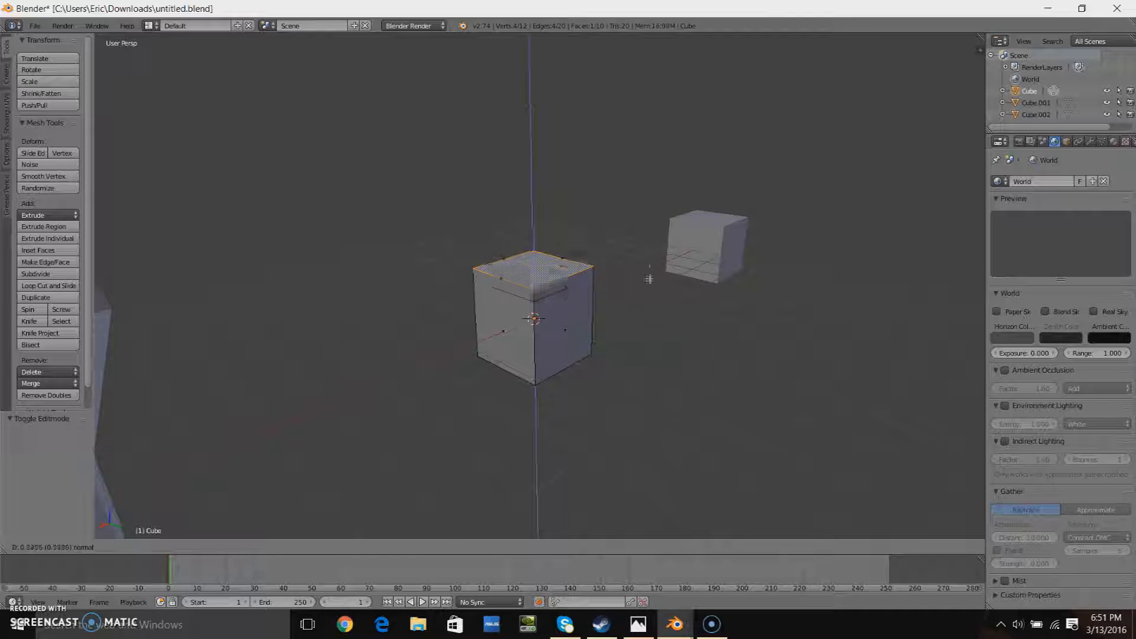
{"action": "type", "text": "2"}
{"action": "key", "text": "Return"}
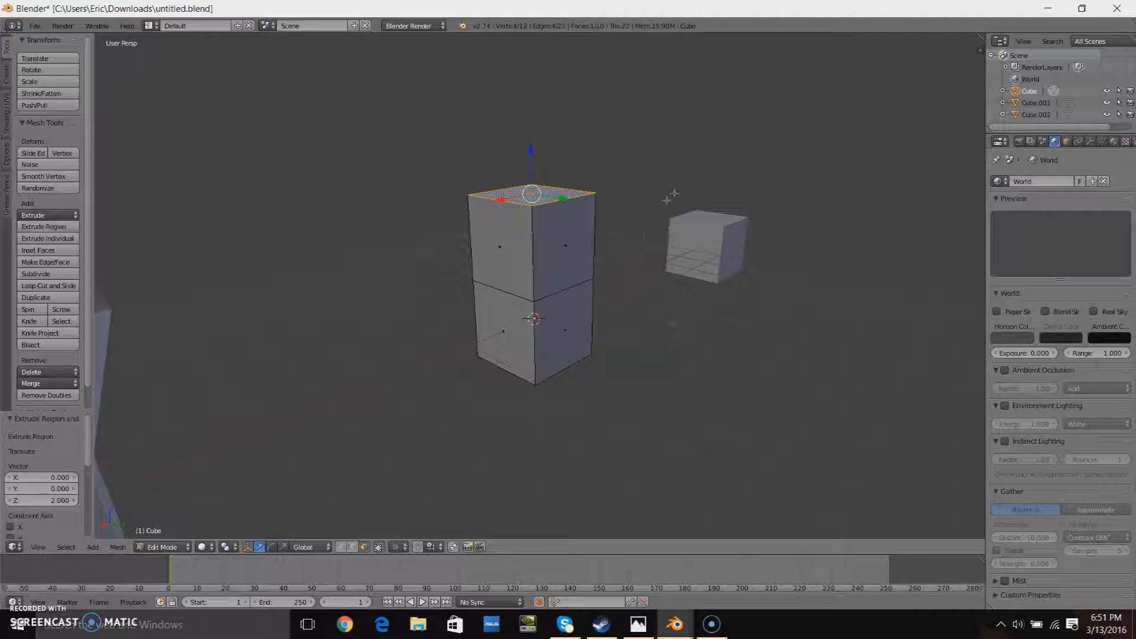
{"action": "middle_click_drag", "start_coordinate": [659, 211], "coordinate": [644, 272]}
{"action": "middle_click_drag", "start_coordinate": [585, 315], "coordinate": [558, 280]}
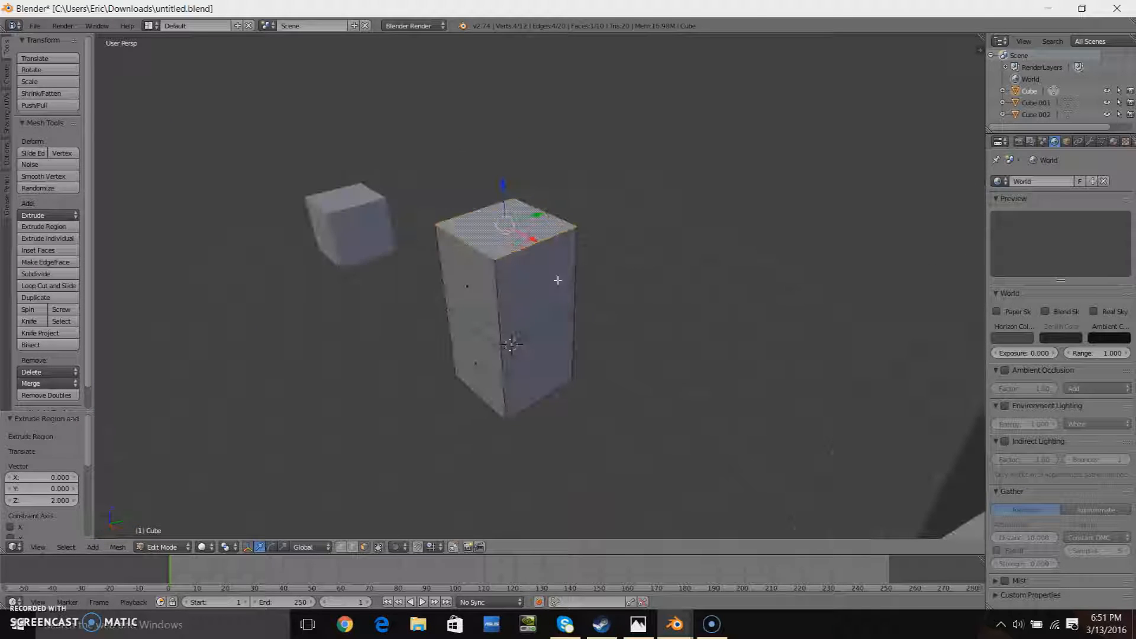
{"action": "middle_click_drag", "start_coordinate": [681, 237], "coordinate": [679, 252]}
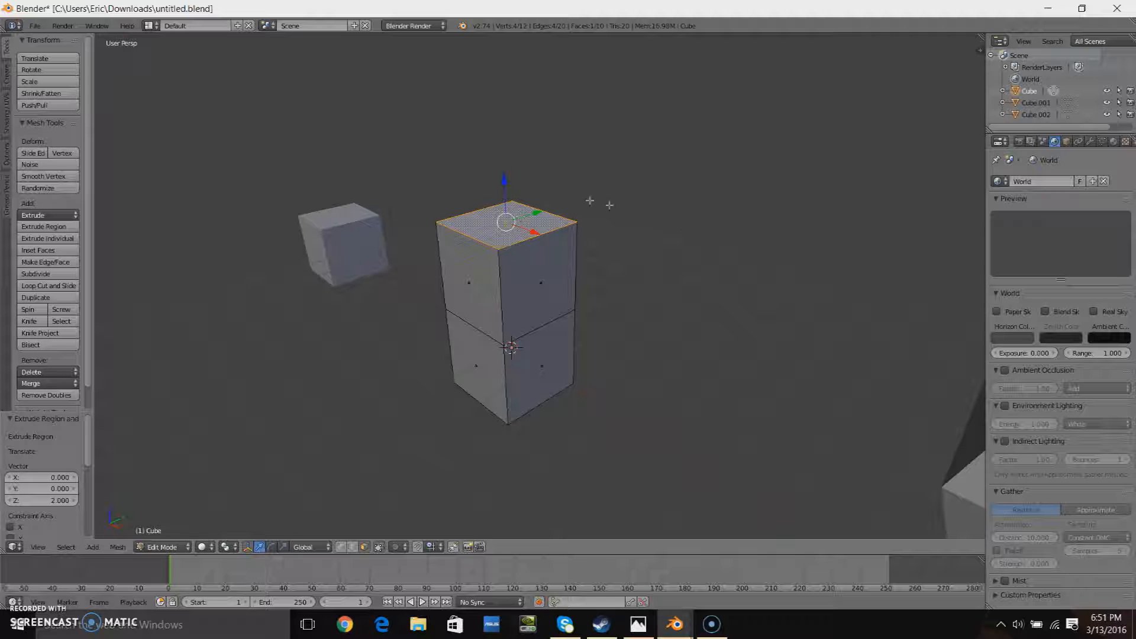
- Rotate the middle block's top face about -42 degrees around the X axis
{"action": "key", "text": "r"}
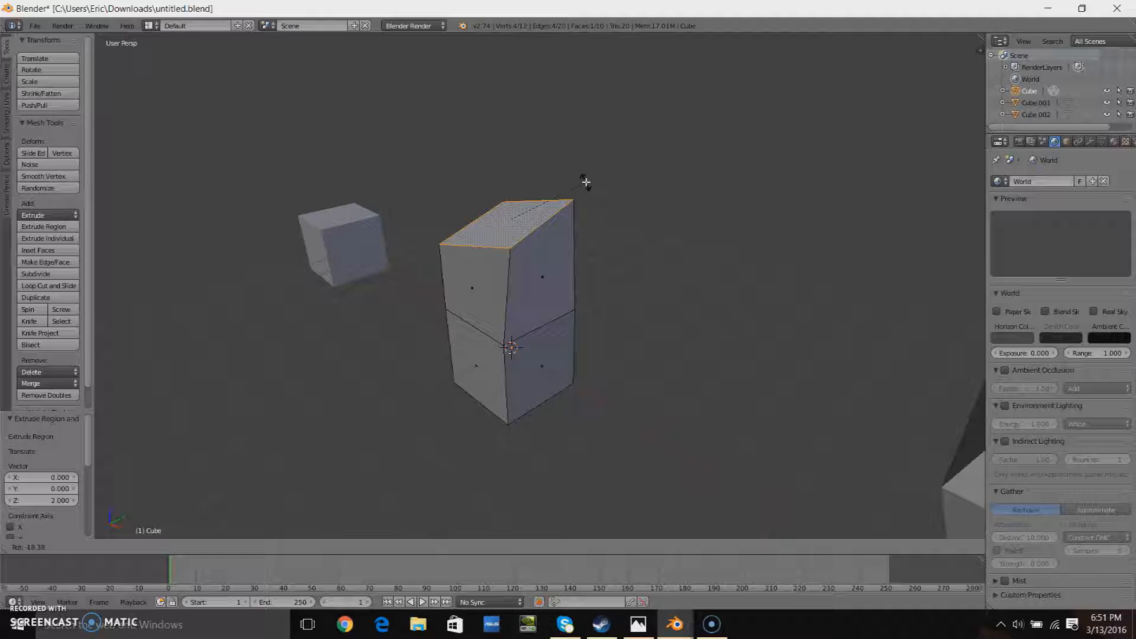
{"action": "key", "text": "x"}
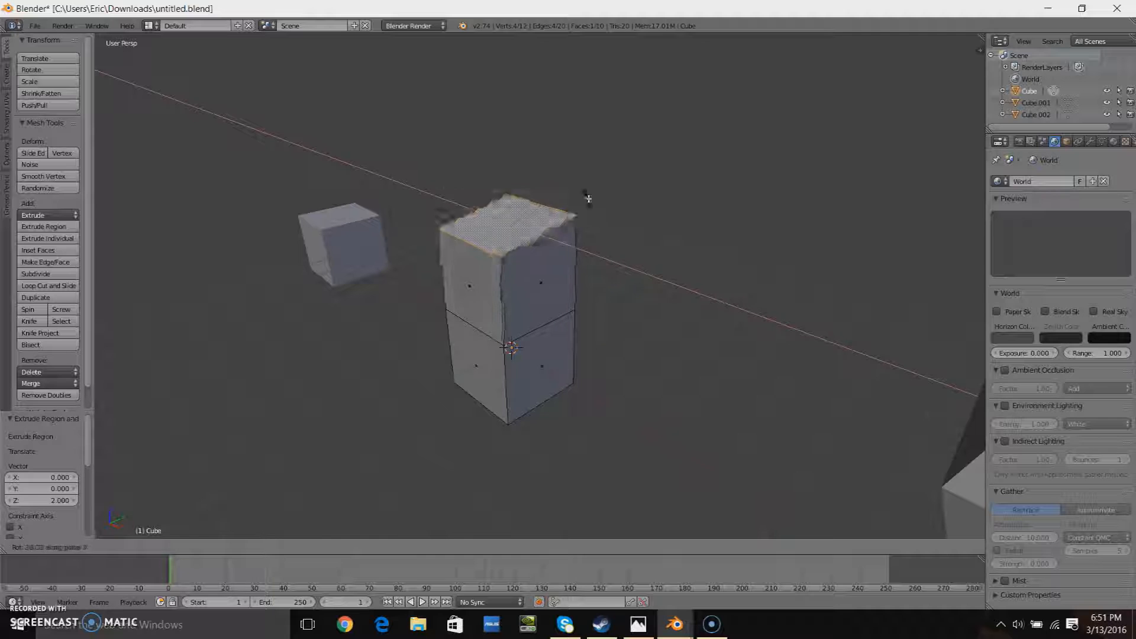
{"action": "left_click", "coordinate": [590, 278]}
{"action": "middle_click_drag", "start_coordinate": [680, 256], "coordinate": [606, 292]}
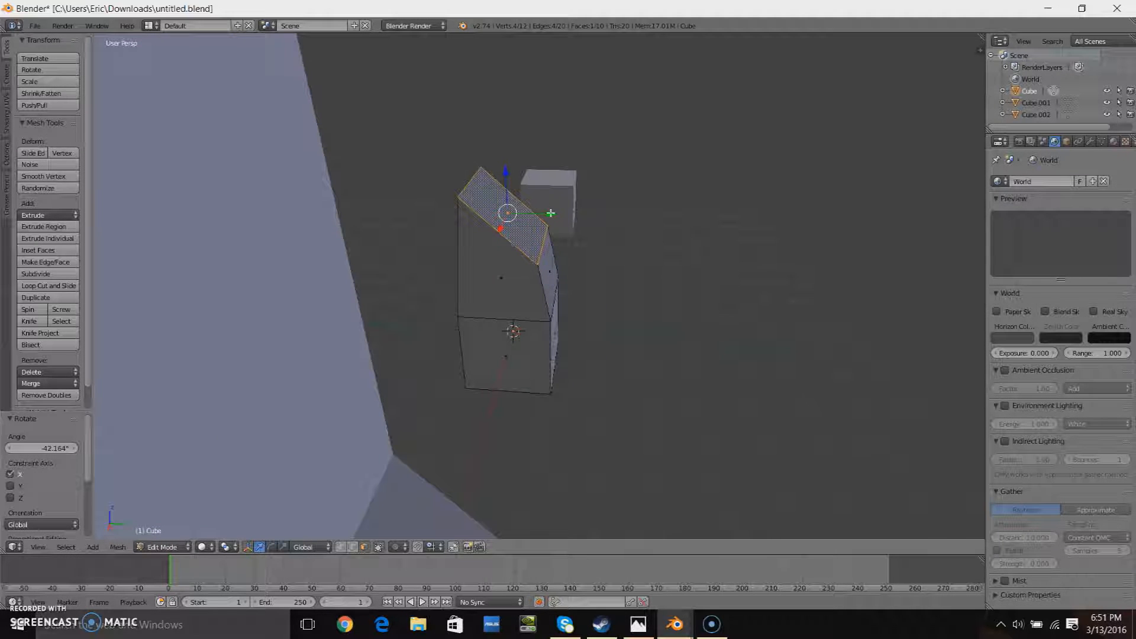
{"action": "middle_click_drag", "start_coordinate": [545, 188], "coordinate": [570, 175]}
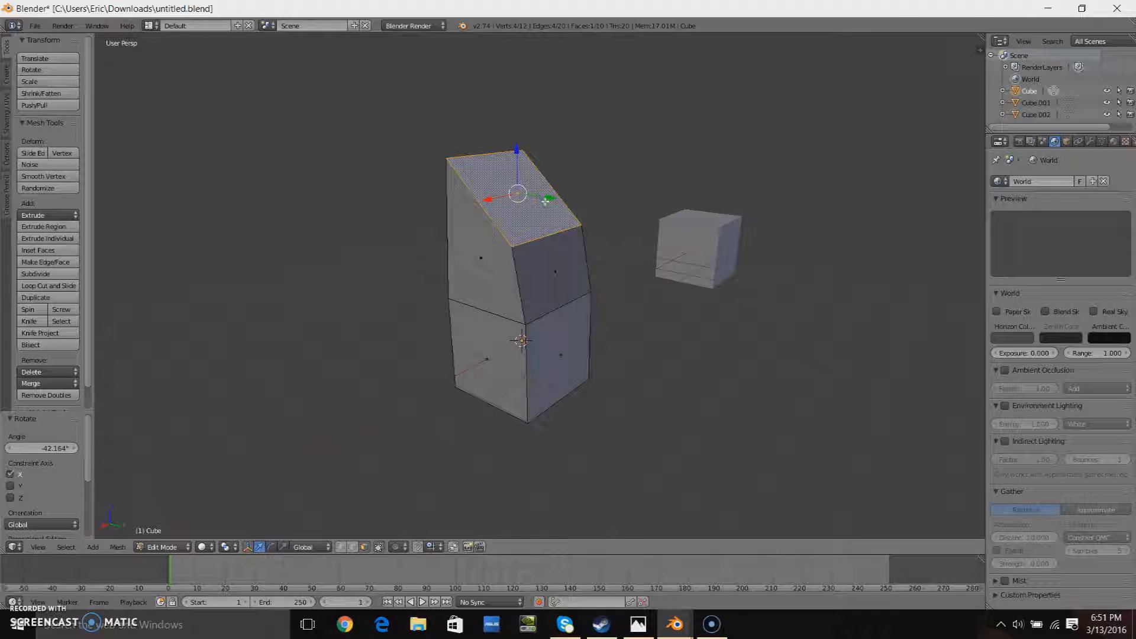
- Move the tilted face about 1.07 units along Y and extrude it along its normal, about 1.68 in Y and 1.85 in Z
{"action": "key", "text": "g"}
{"action": "key", "text": "y"}
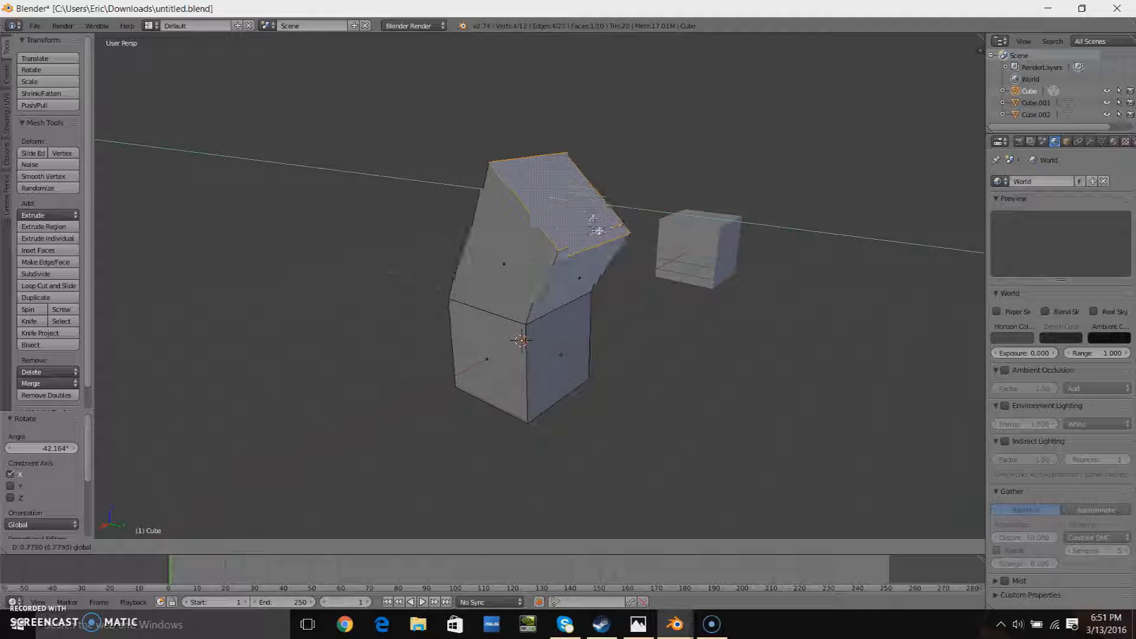
{"action": "left_click", "coordinate": [602, 234]}
{"action": "middle_click_drag", "start_coordinate": [627, 270], "coordinate": [414, 269]}
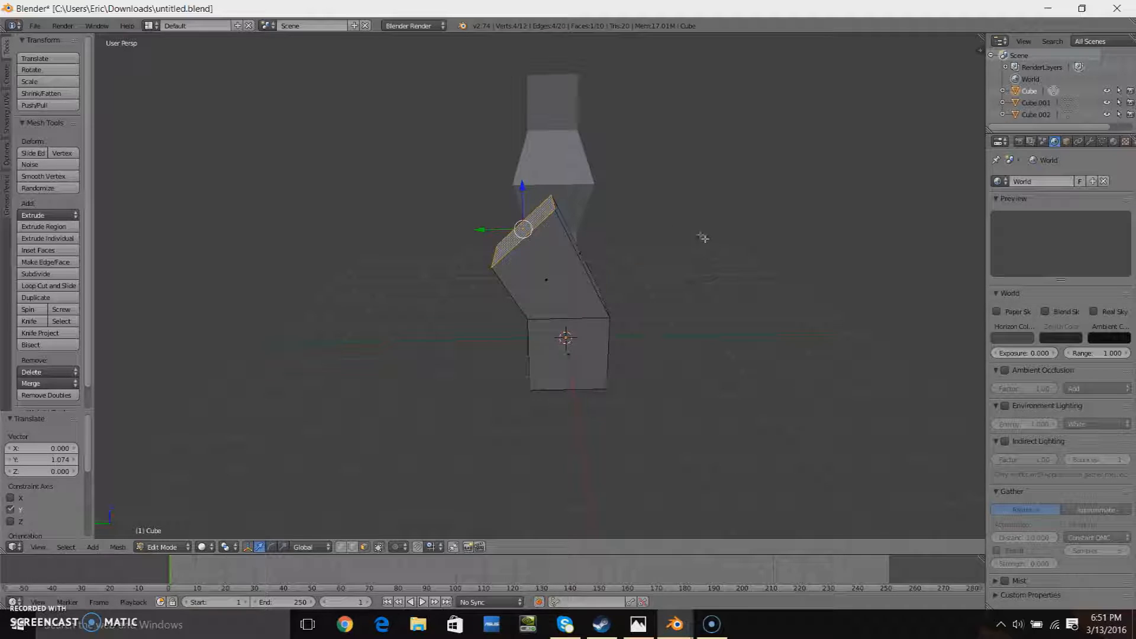
{"action": "key", "text": "e"}
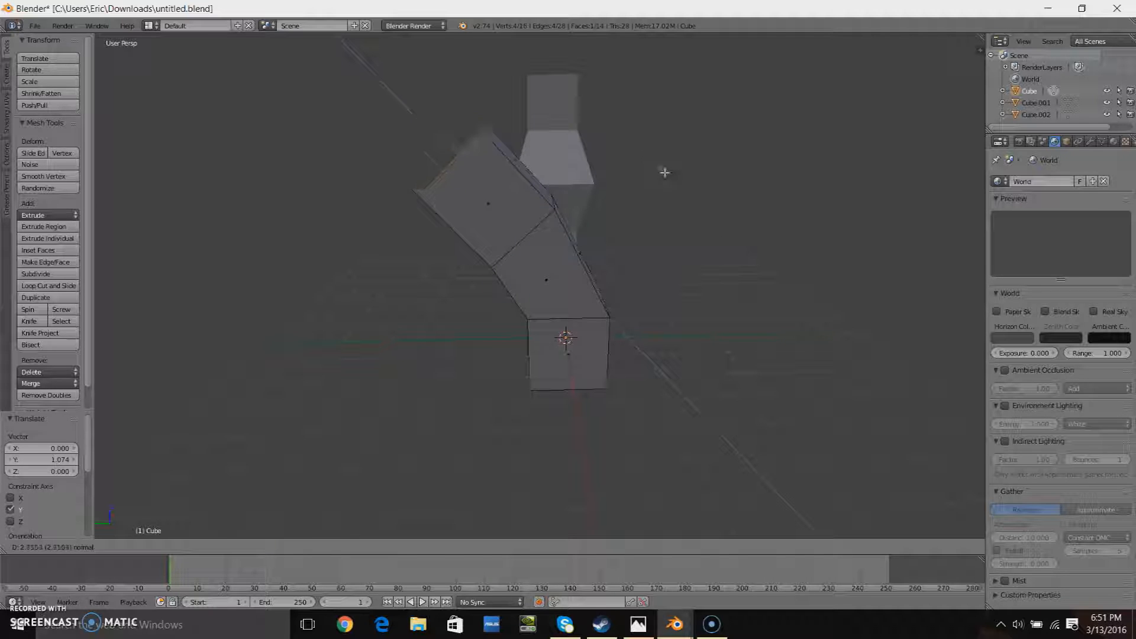
{"action": "left_click", "coordinate": [654, 167]}
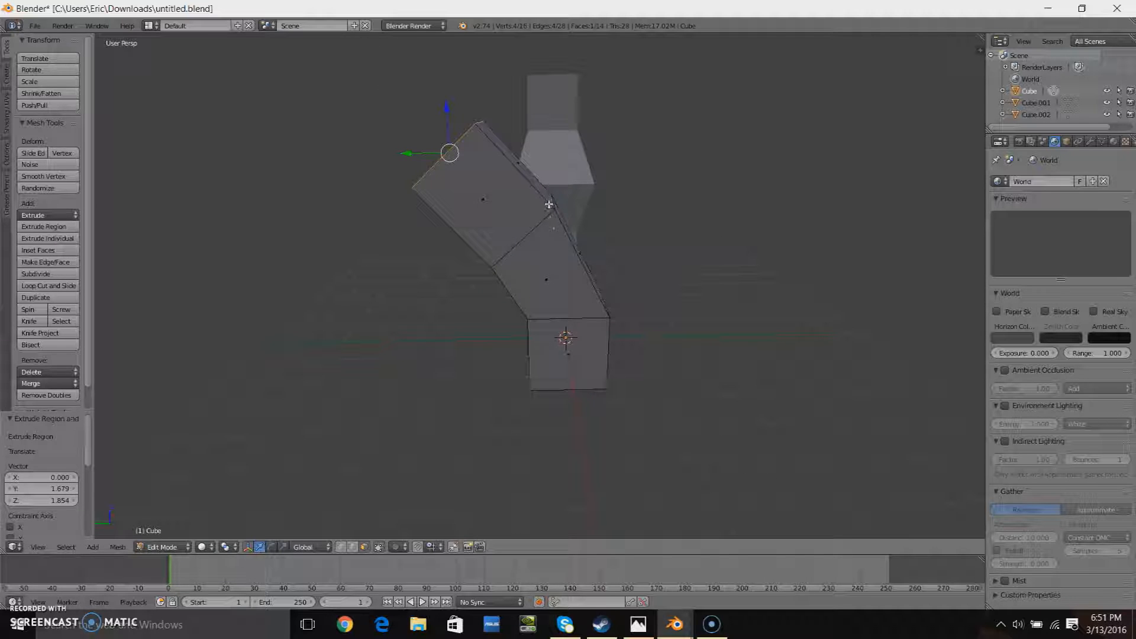
- Rotate the middle block's end face further around the X axis, then adjust its height in Z and shift it about 0.19 along Y
{"action": "key", "text": "r"}
{"action": "key", "text": "x"}
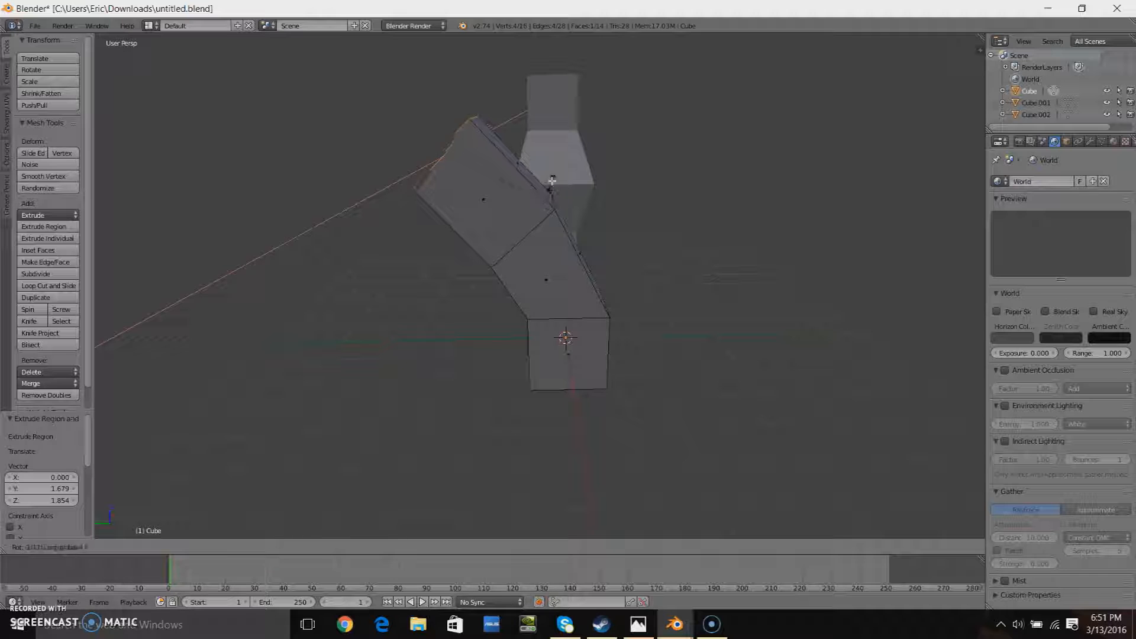
{"action": "left_click", "coordinate": [446, 110]}
{"action": "left_click_drag", "start_coordinate": [446, 105], "coordinate": [444, 142]}
{"action": "left_click_drag", "start_coordinate": [410, 191], "coordinate": [402, 192]}
- Extrude the end face along its normal, about 1.73 in Y and 0.68 in Z
{"action": "middle_click_drag", "start_coordinate": [357, 285], "coordinate": [586, 307]}
{"action": "scroll", "coordinate": [841, 212], "scroll_direction": "down", "scroll_amount": 1}
{"action": "key", "text": "e"}
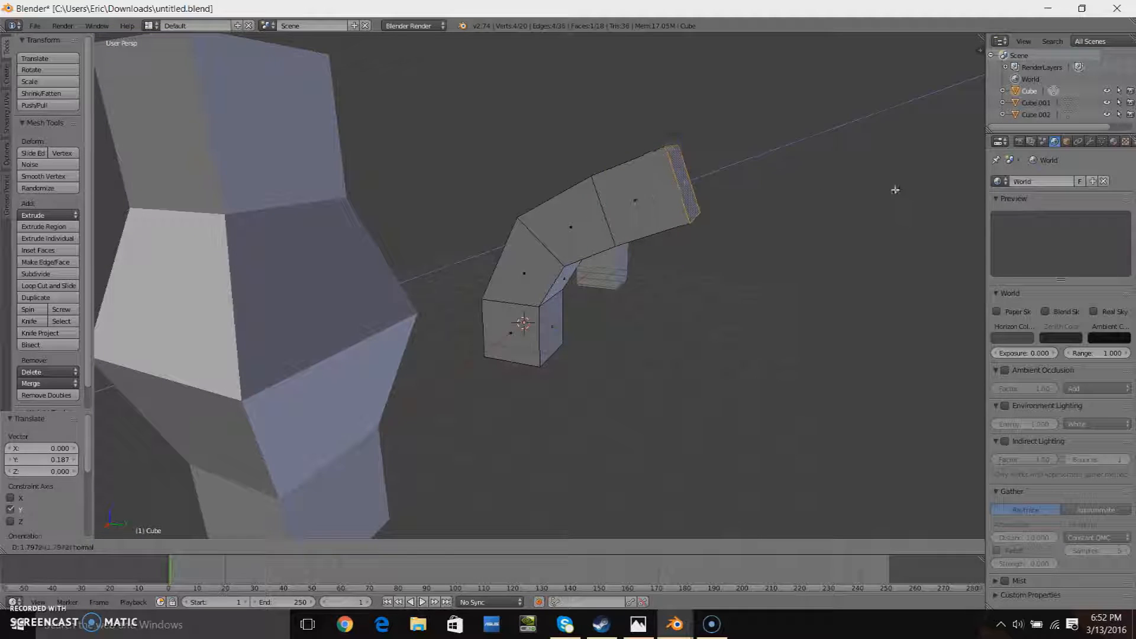
{"action": "left_click", "coordinate": [841, 207]}
- Rotate the new end face around the X axis until it is nearly vertical, and reposition it along Z and about 0.05 along Y
{"action": "key", "text": "r"}
{"action": "key", "text": "x"}
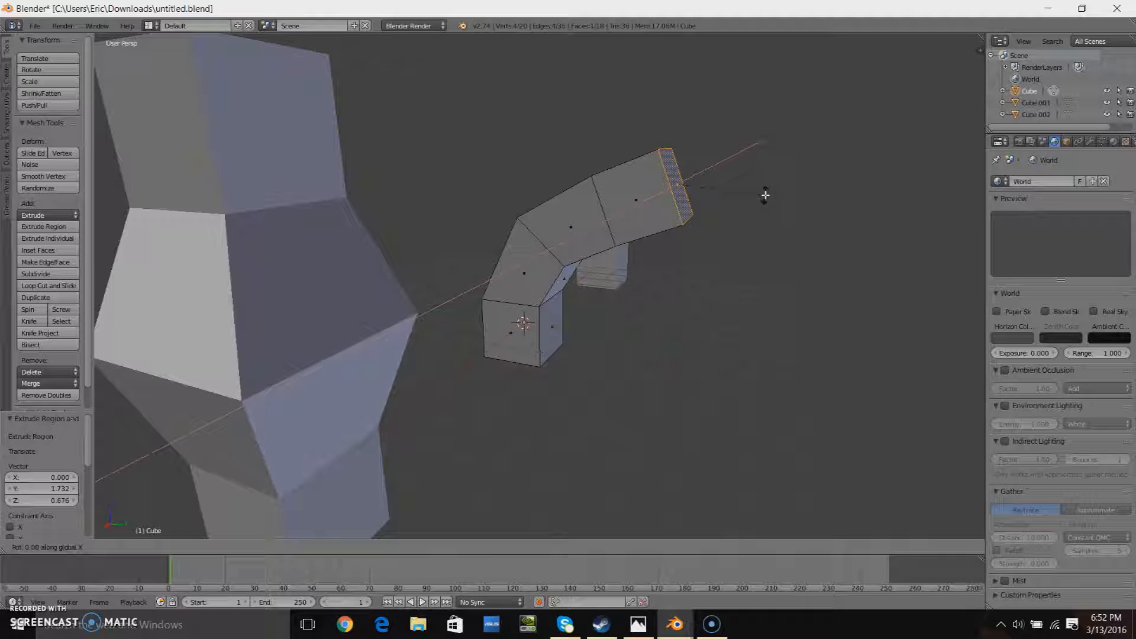
{"action": "left_click", "coordinate": [787, 236]}
{"action": "key", "text": "g"}
{"action": "key", "text": "z"}
{"action": "left_click", "coordinate": [687, 161]}
{"action": "left_click_drag", "start_coordinate": [719, 208], "coordinate": [721, 209]}
- Twist the end face around the Y axis and extrude it along its normal, about 2 units in Y
{"action": "middle_click_drag", "start_coordinate": [781, 194], "coordinate": [674, 217]}
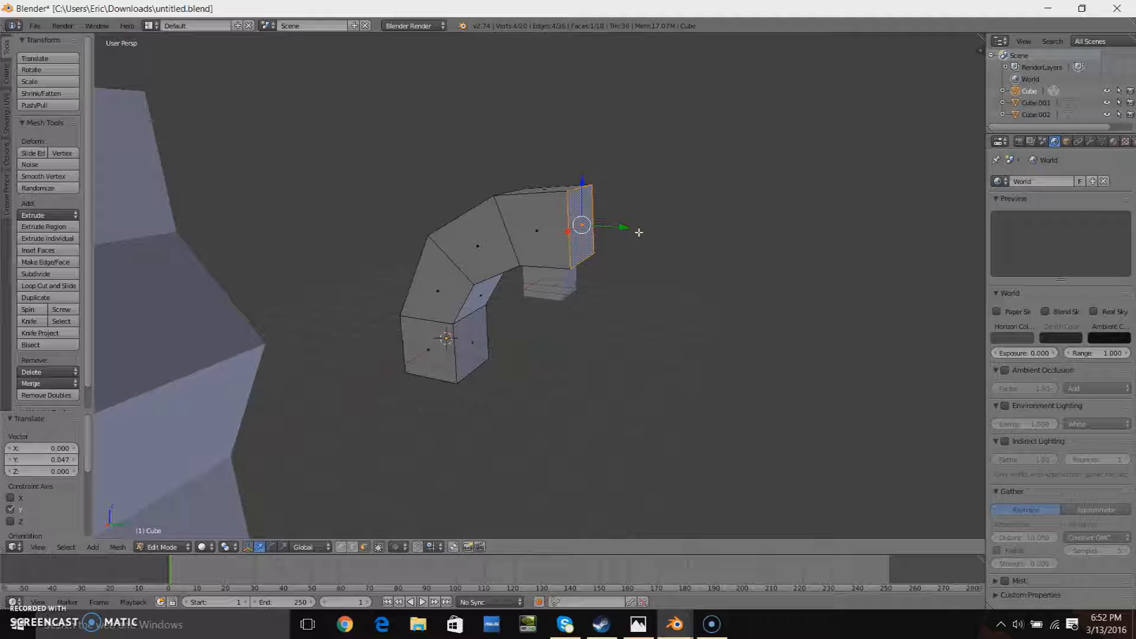
{"action": "key", "text": "r"}
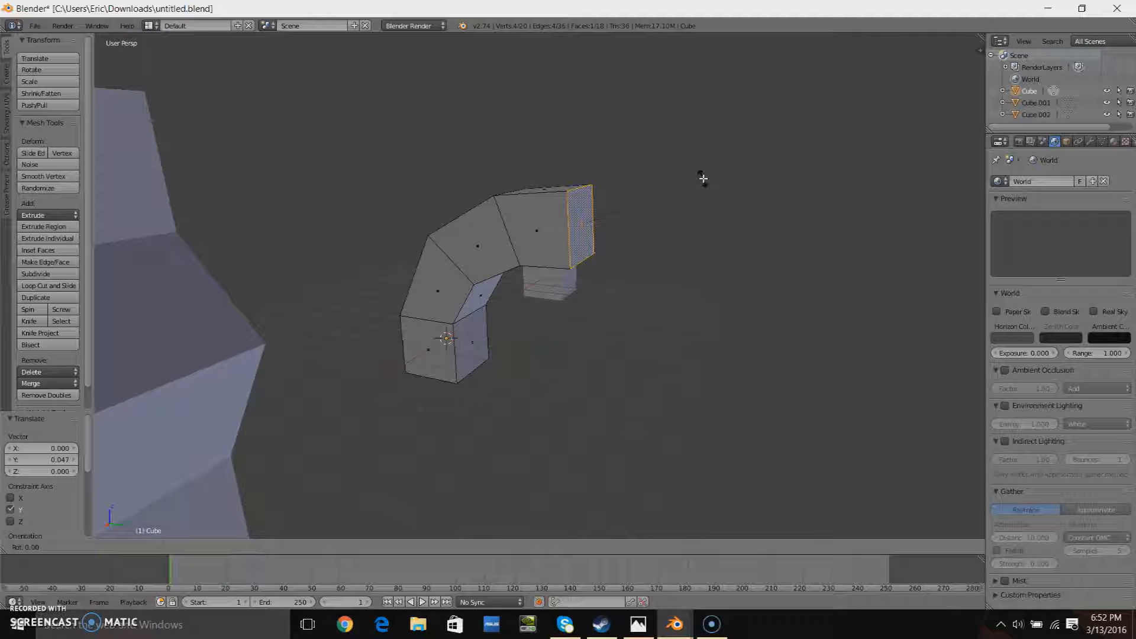
{"action": "key", "text": "y"}
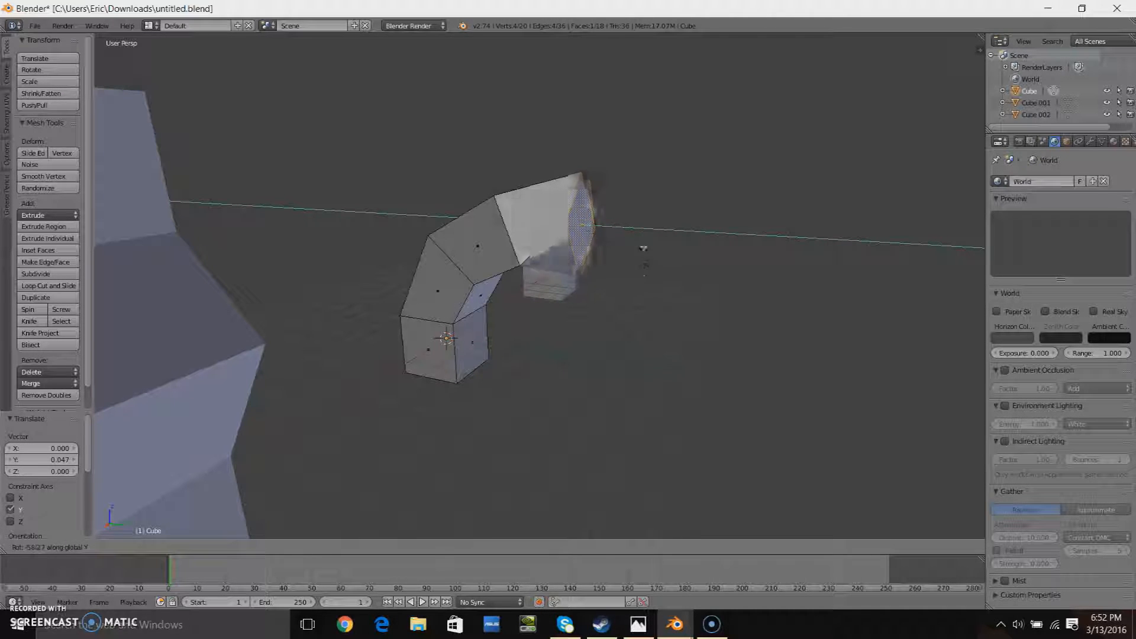
{"action": "left_click", "coordinate": [604, 144]}
{"action": "middle_click_drag", "start_coordinate": [726, 168], "coordinate": [613, 230]}
{"action": "key", "text": "e"}
{"action": "left_click", "coordinate": [571, 207]}
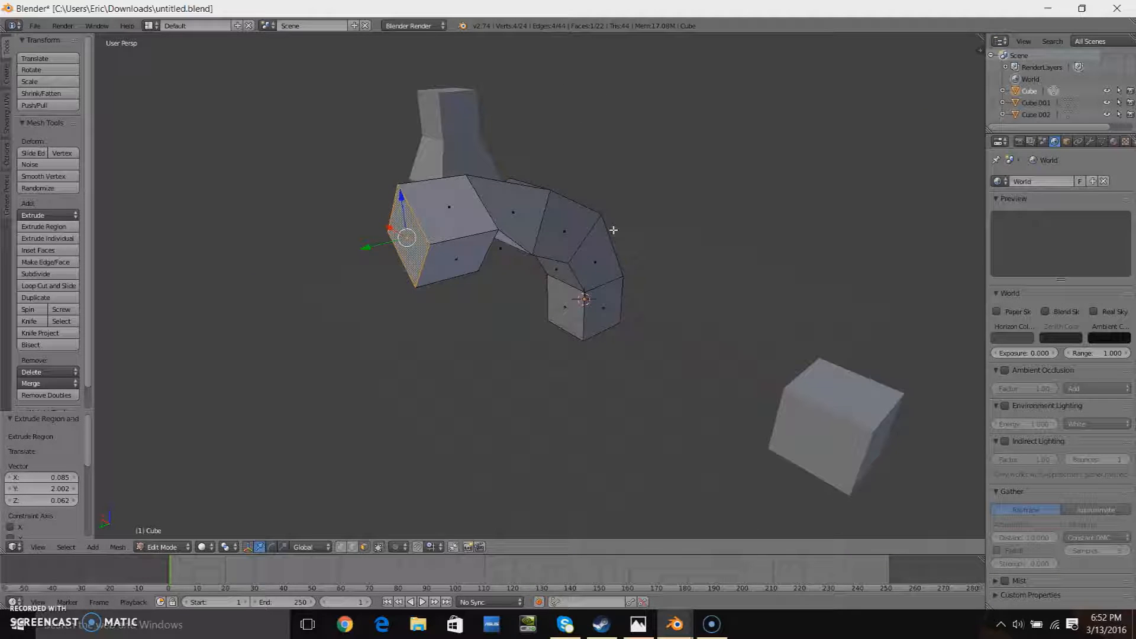
- Rotate the end face about -53 degrees around the Z axis and extrude it about 1.09 in X and 0.74 in Y
{"action": "key", "text": "r"}
{"action": "key", "text": "z"}
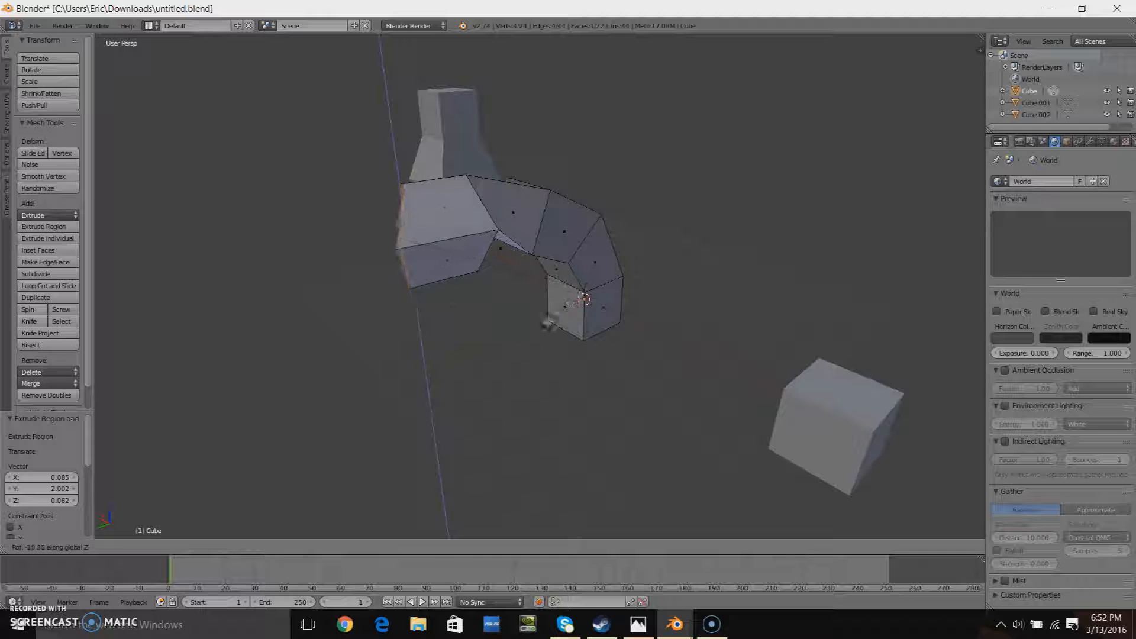
{"action": "left_click", "coordinate": [488, 338]}
{"action": "middle_click_drag", "start_coordinate": [489, 338], "coordinate": [685, 274]}
{"action": "key", "text": "e"}
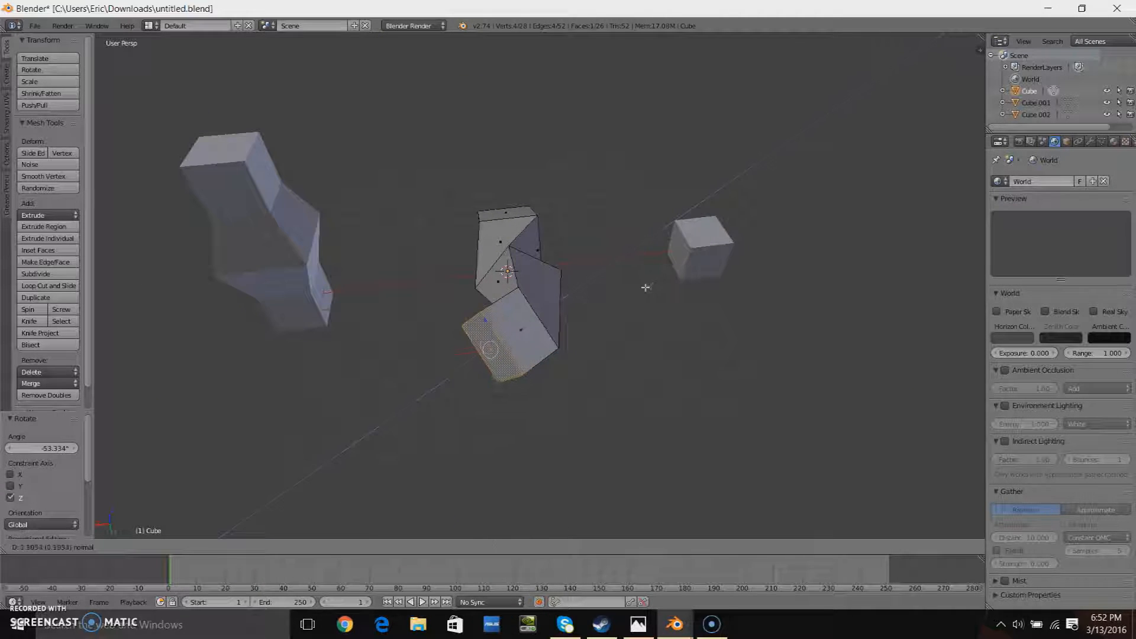
{"action": "left_click", "coordinate": [675, 290]}
- Extrude the end face about 1.2 in X and 0.81 in Y, then rotate it about -35 degrees around the Z axis
{"action": "middle_click_drag", "start_coordinate": [616, 274], "coordinate": [675, 286]}
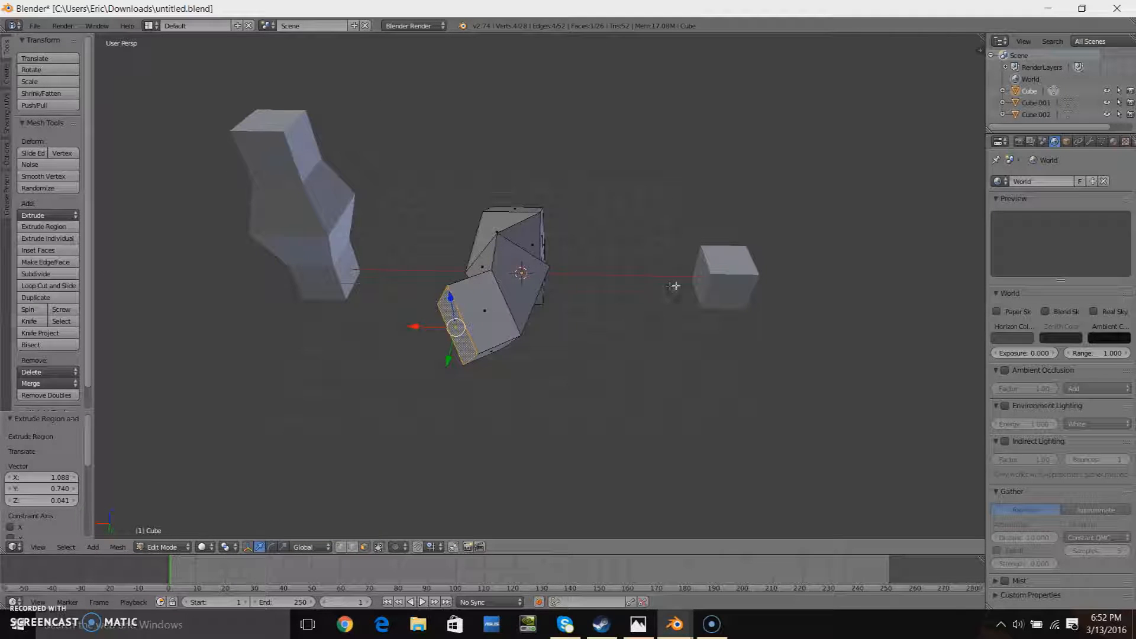
{"action": "key", "text": "e"}
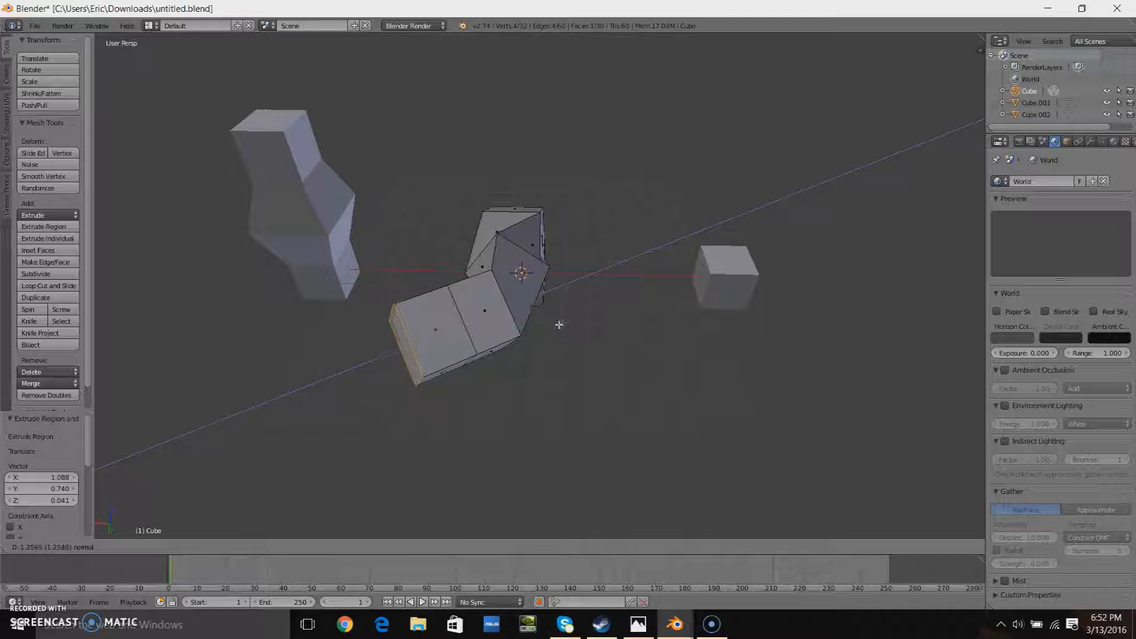
{"action": "left_click", "coordinate": [560, 324]}
{"action": "key", "text": "r"}
{"action": "key", "text": "z"}
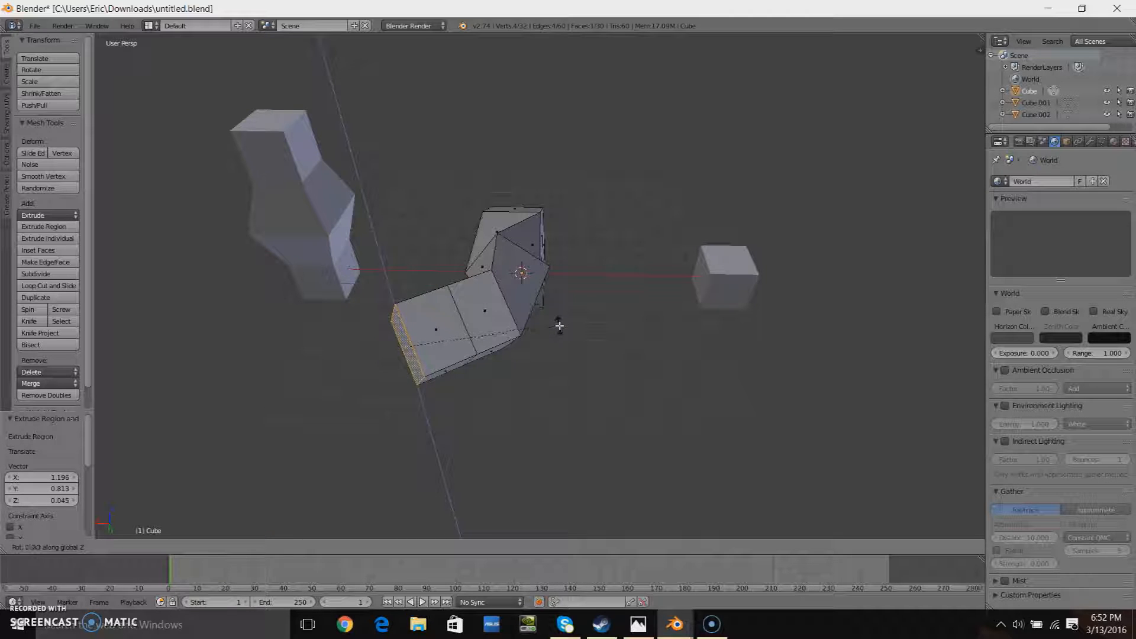
{"action": "left_click", "coordinate": [515, 400]}
- Extrude the end face twice along its normal, about 1.69 and then 1.83 units in X
{"action": "middle_click_drag", "start_coordinate": [514, 400], "coordinate": [601, 315]}
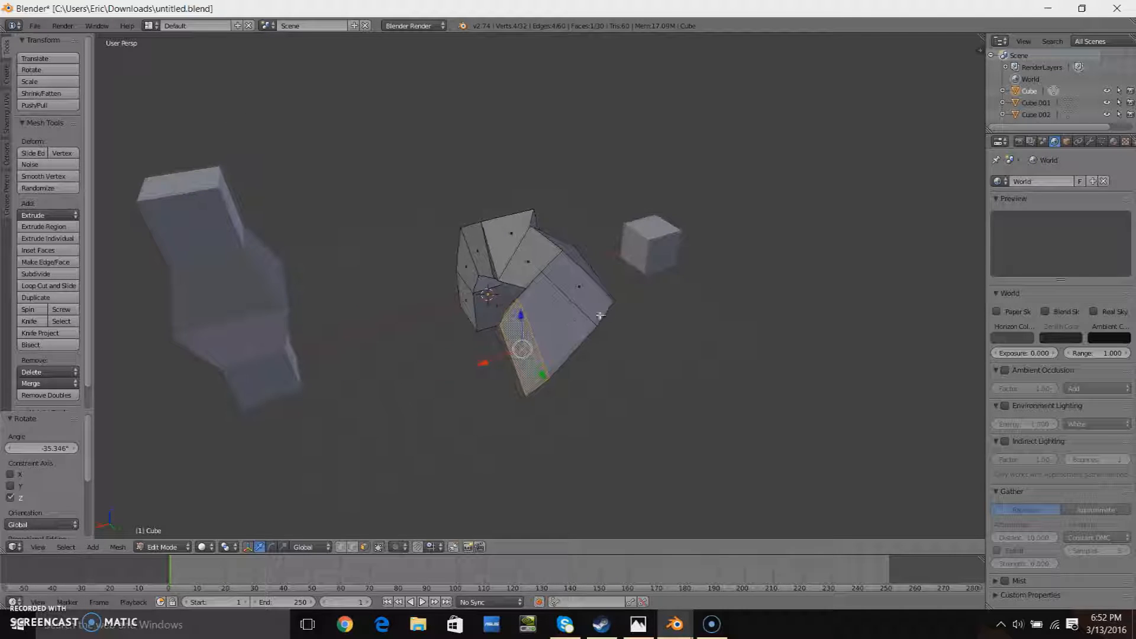
{"action": "key", "text": "e"}
{"action": "left_click", "coordinate": [659, 287]}
{"action": "middle_click_drag", "start_coordinate": [659, 286], "coordinate": [583, 278]}
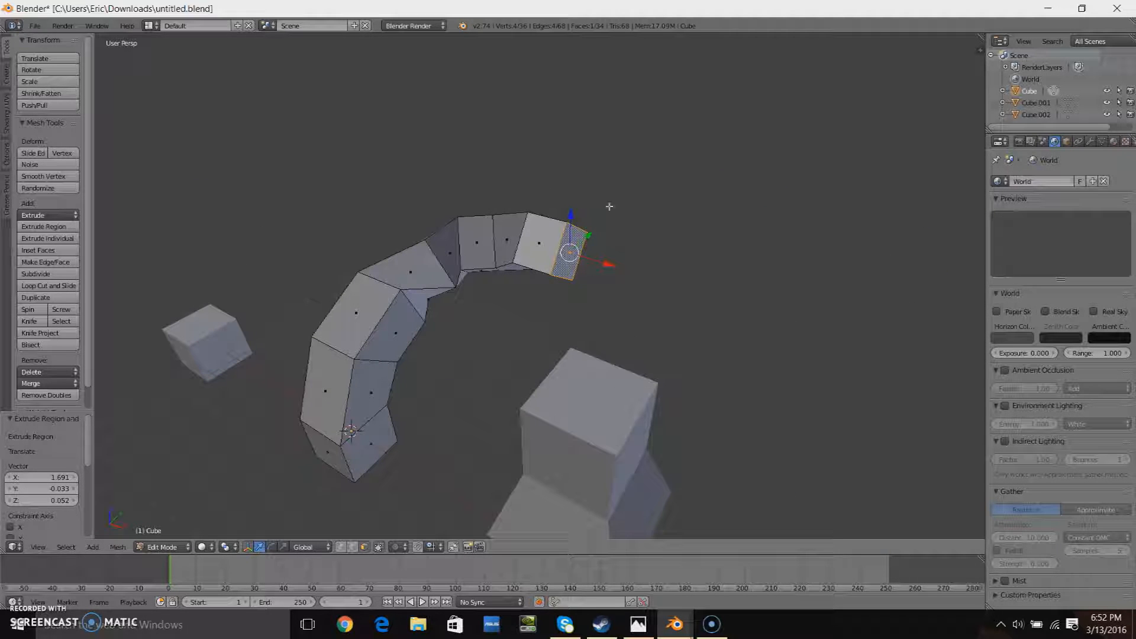
{"action": "middle_click_drag", "start_coordinate": [674, 228], "coordinate": [707, 176]}
{"action": "key", "text": "e"}
{"action": "left_click", "coordinate": [667, 211]}
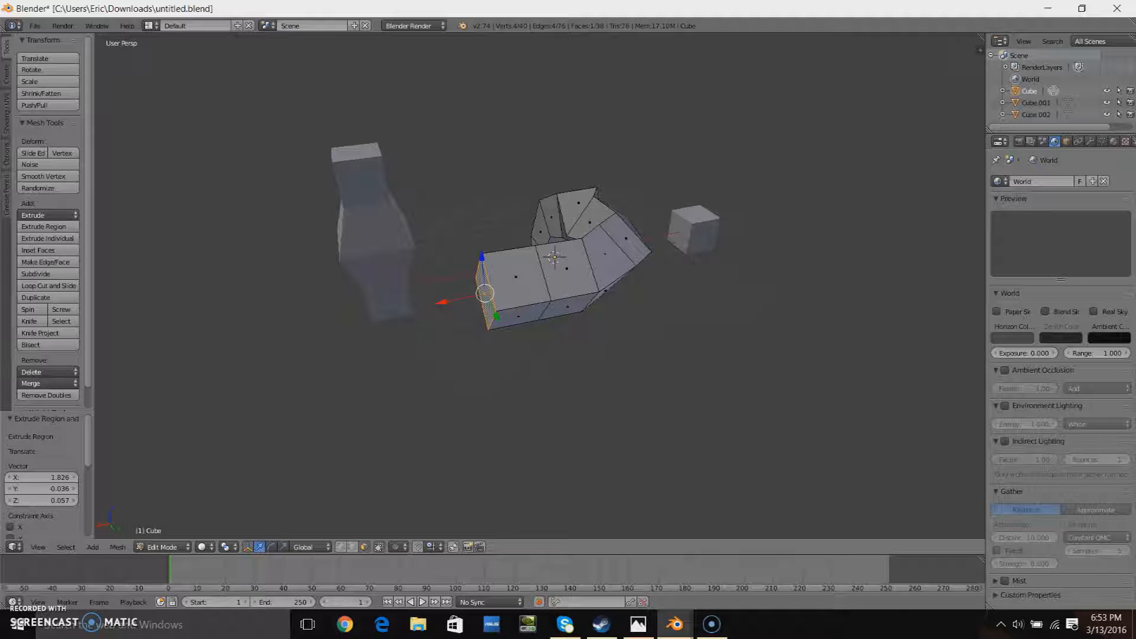
- Rotate the end face about -27 degrees around the Y axis and raise it along Z
{"action": "middle_click_drag", "start_coordinate": [602, 228], "coordinate": [583, 274]}
{"action": "key", "text": "r"}
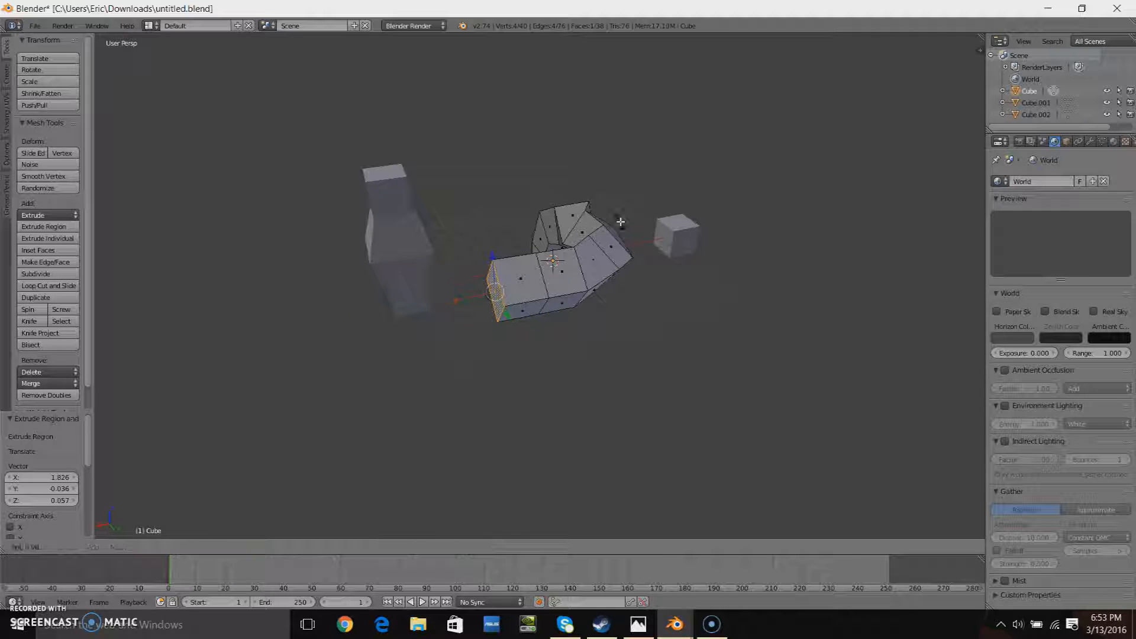
{"action": "key", "text": "y"}
{"action": "left_click", "coordinate": [616, 279]}
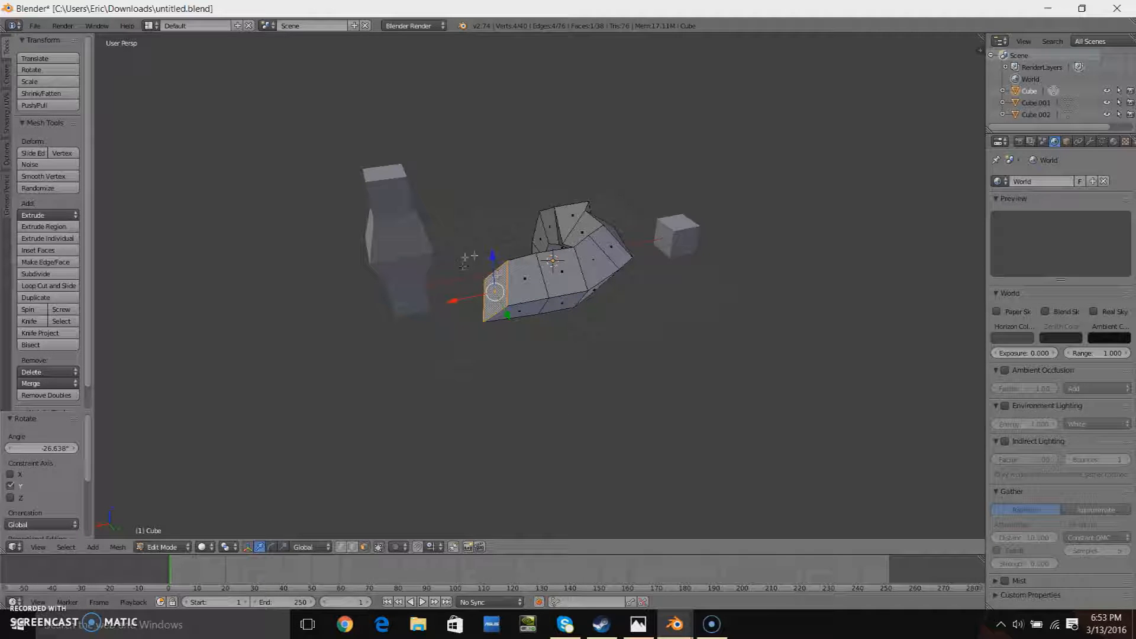
{"action": "left_click_drag", "start_coordinate": [496, 256], "coordinate": [498, 230]}
- Return to Object Mode and deselect the curved block
{"action": "middle_click_drag", "start_coordinate": [698, 222], "coordinate": [701, 272]}
{"action": "key", "text": "Tab"}
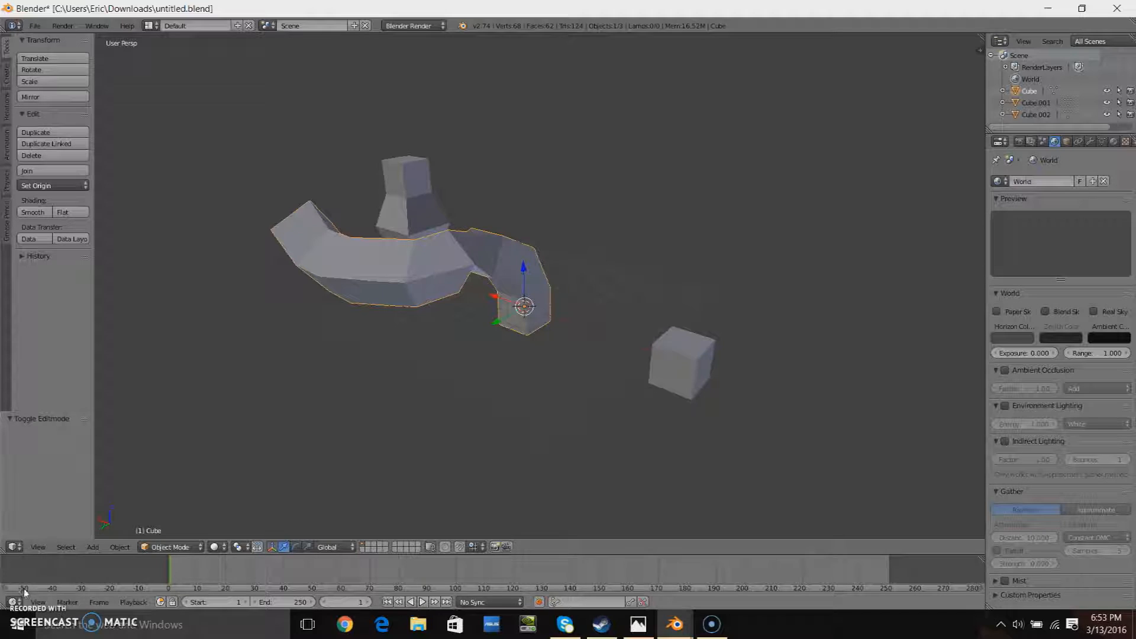
{"action": "middle_click_drag", "start_coordinate": [667, 330], "coordinate": [602, 317], "text": "shift"}
{"action": "key", "text": "a"}
- Select the remaining plain cube and enter Edit Mode on it
{"action": "scroll", "coordinate": [758, 330], "scroll_direction": "up", "scroll_amount": 2}
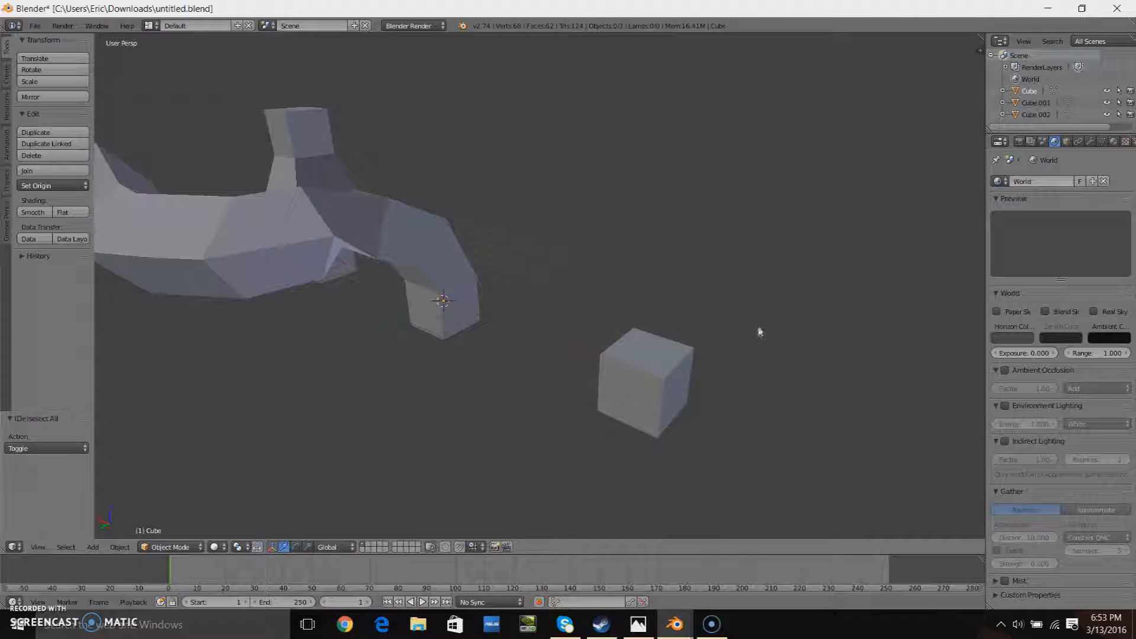
{"action": "middle_click_drag", "start_coordinate": [758, 330], "coordinate": [620, 278], "text": "shift"}
{"action": "middle_click_drag", "start_coordinate": [599, 336], "coordinate": [655, 315]}
{"action": "middle_click_drag", "start_coordinate": [561, 300], "coordinate": [621, 332]}
{"action": "right_click", "coordinate": [533, 314]}
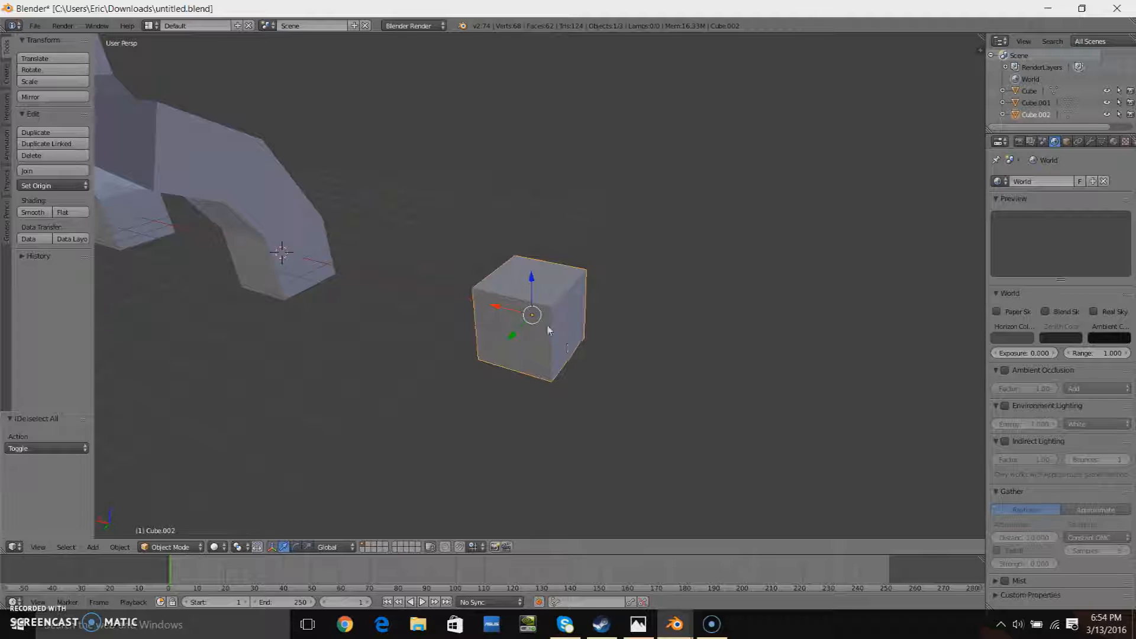
{"action": "middle_click_drag", "start_coordinate": [548, 330], "coordinate": [509, 355]}
{"action": "key", "text": "Tab"}
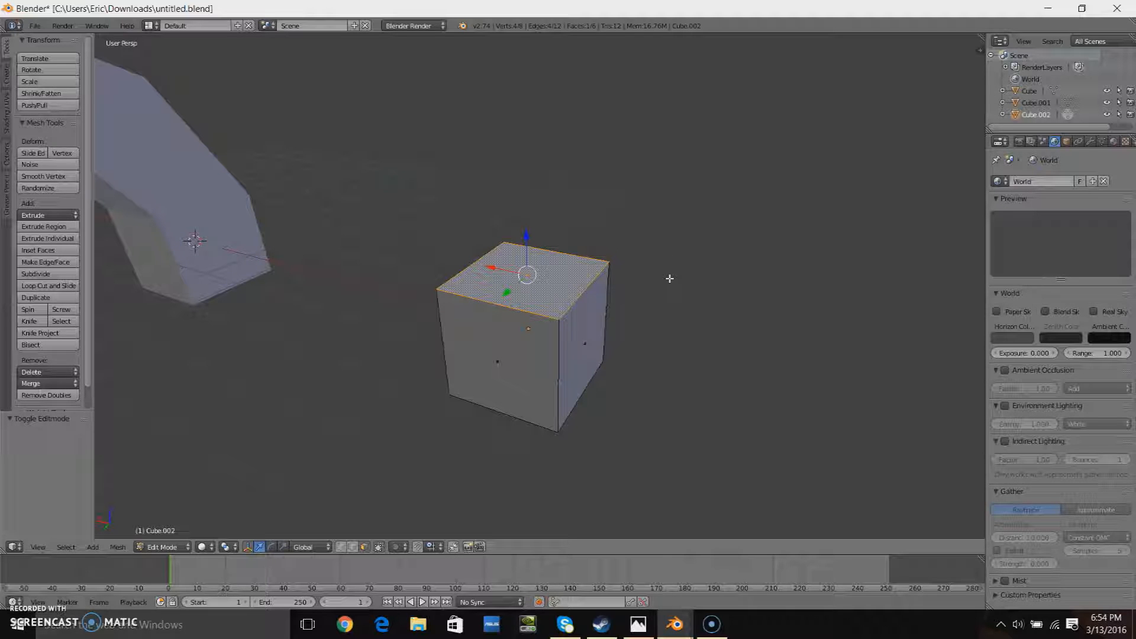
- Extrude the cube's top face in place with zero offset and scale the new face down to about 0.394
{"action": "key", "text": "e"}
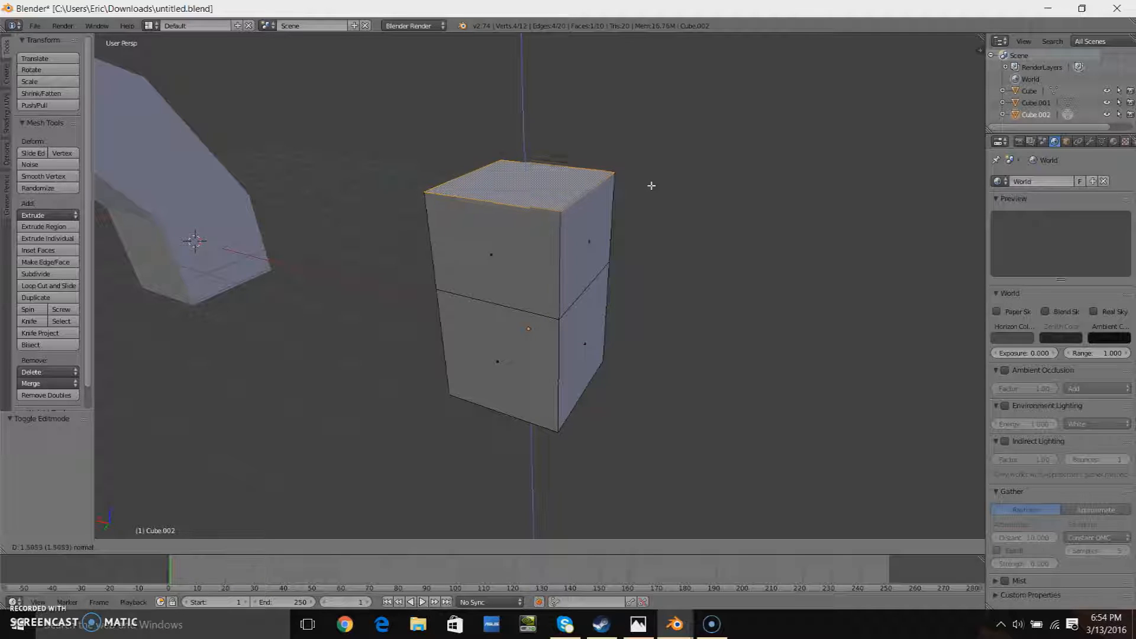
{"action": "key", "text": "Escape"}
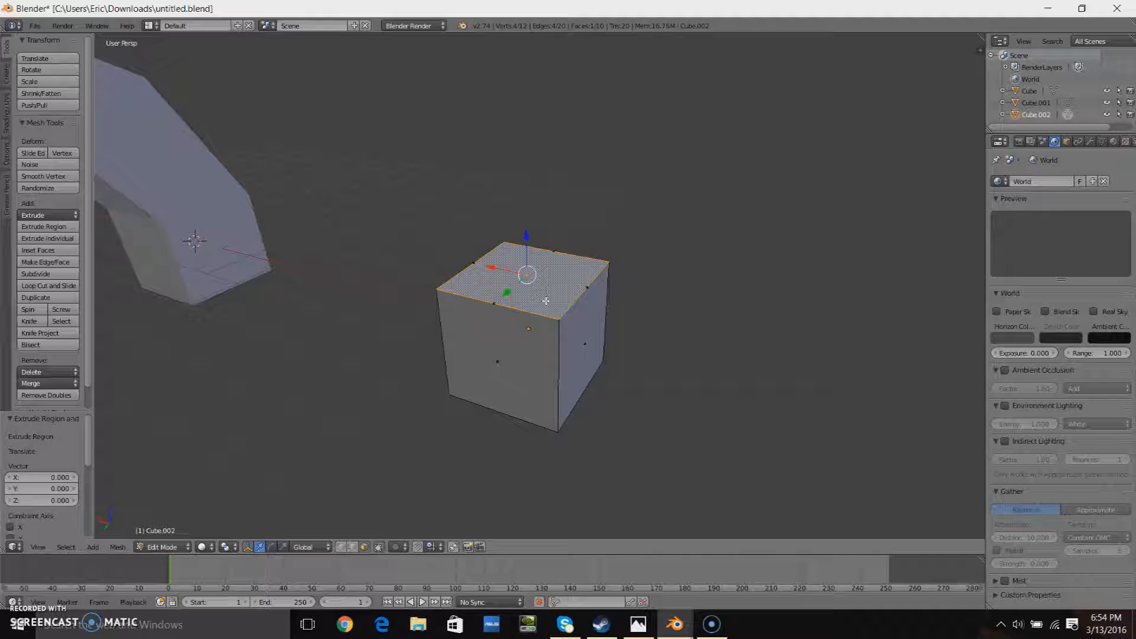
{"action": "scroll", "coordinate": [574, 276], "scroll_direction": "up", "scroll_amount": 2}
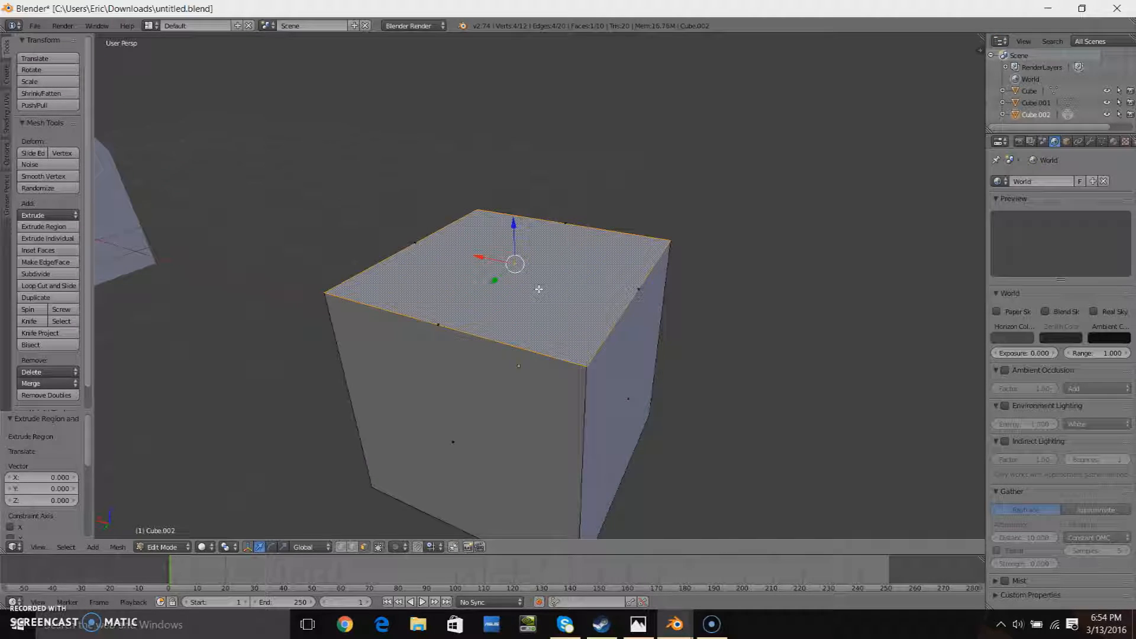
{"action": "scroll", "coordinate": [574, 249], "scroll_direction": "up", "scroll_amount": 3}
{"action": "scroll", "coordinate": [573, 194], "scroll_direction": "down", "scroll_amount": 2}
{"action": "middle_click_drag", "start_coordinate": [574, 195], "coordinate": [522, 295]}
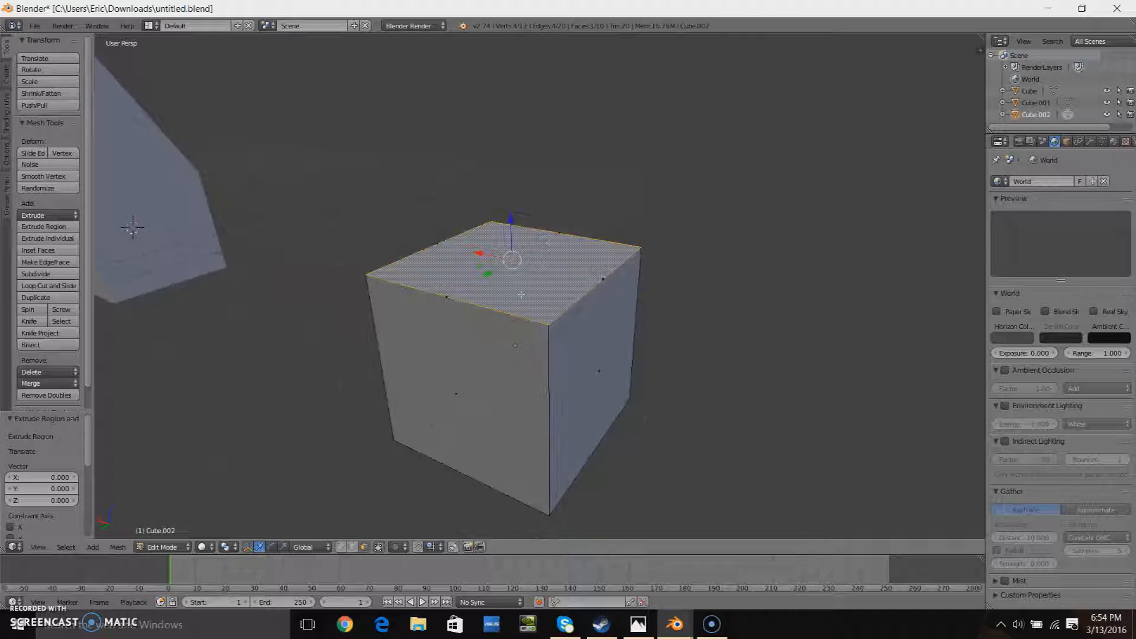
{"action": "scroll", "coordinate": [520, 296], "scroll_direction": "down", "scroll_amount": 1}
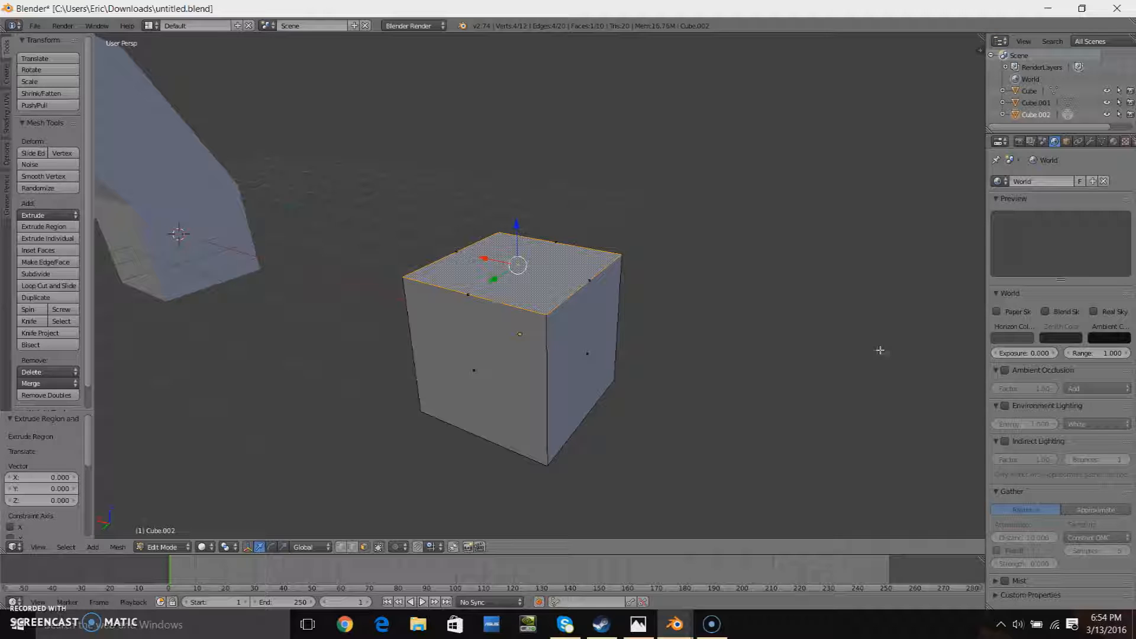
{"action": "key", "text": "s"}
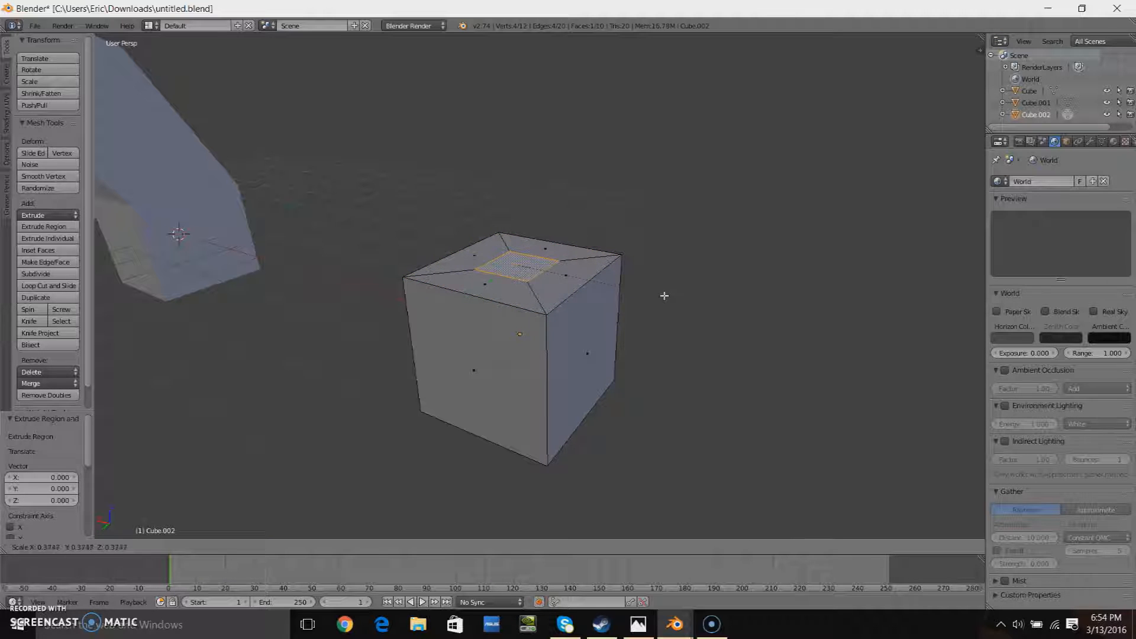
{"action": "left_click", "coordinate": [641, 363]}
- Extrude the small inner top face about 1.42 units upward along Z
{"action": "middle_click_drag", "start_coordinate": [641, 362], "coordinate": [206, 206]}
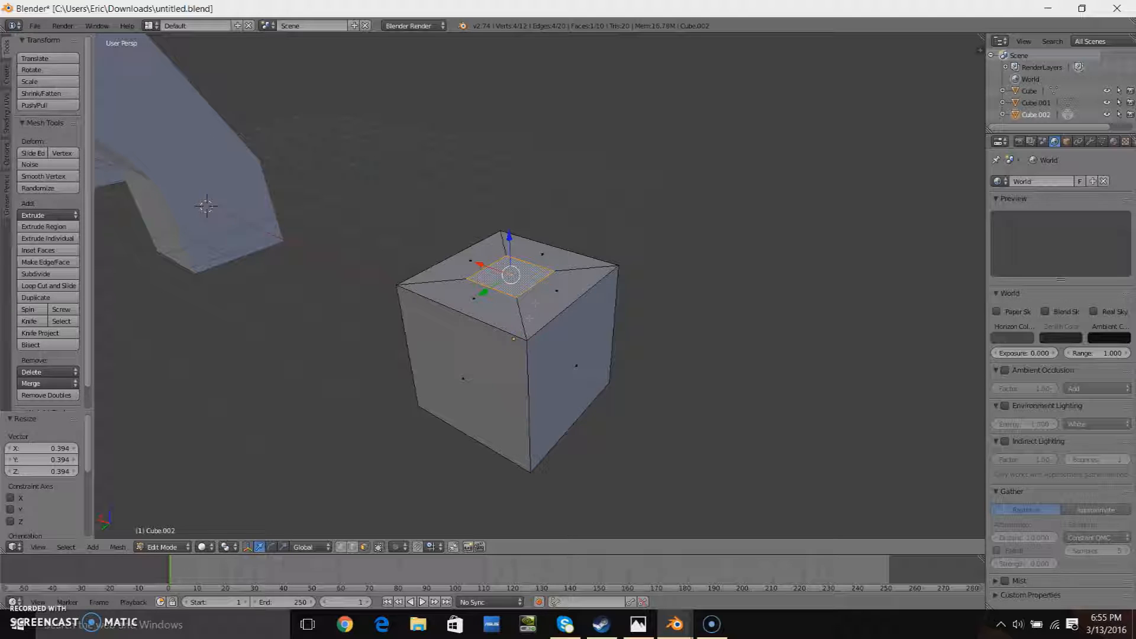
{"action": "scroll", "coordinate": [539, 284], "scroll_direction": "down", "scroll_amount": 2}
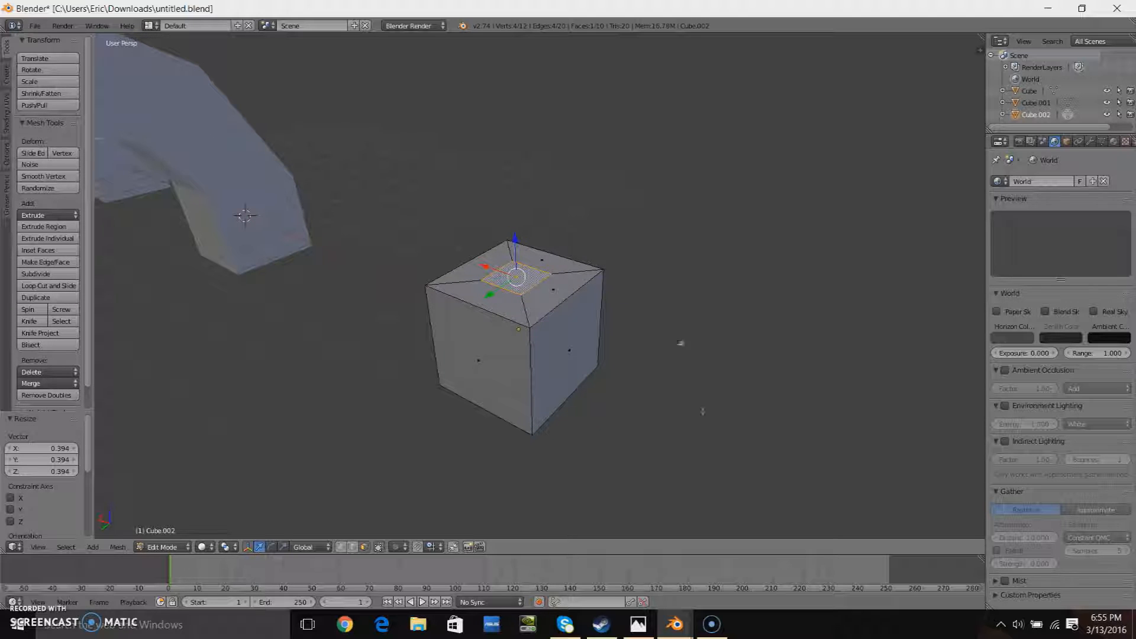
{"action": "key", "text": "e"}
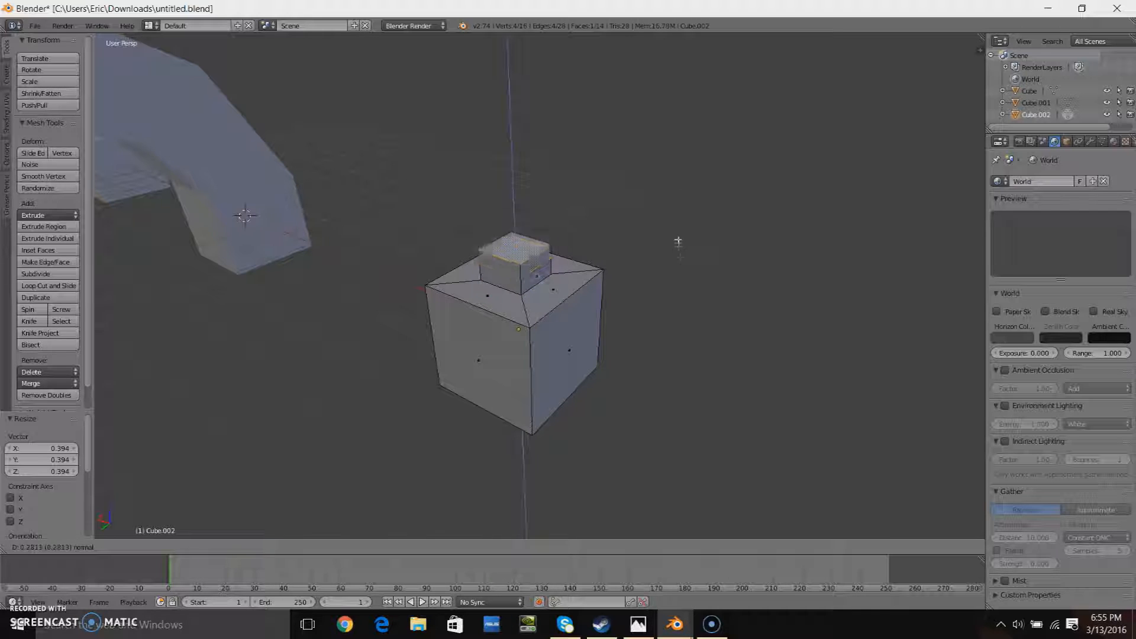
{"action": "left_click", "coordinate": [683, 189]}
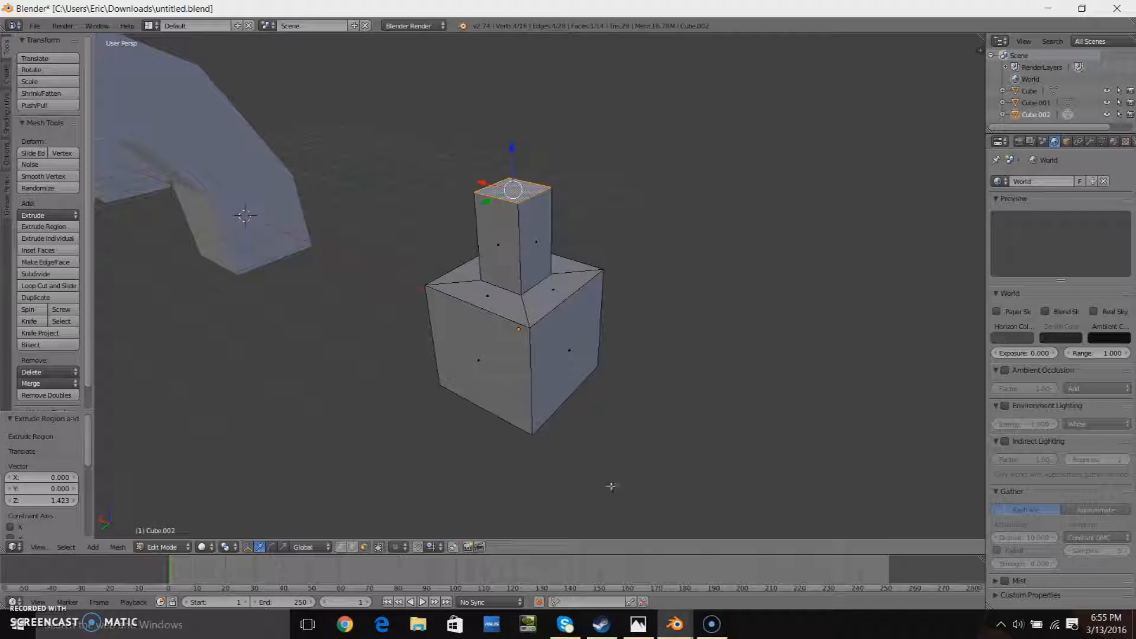
- Deselect the face, leave Edit Mode and inspect the extruded block with nothing selected
{"action": "key", "text": "a"}
{"action": "middle_click_drag", "start_coordinate": [644, 205], "coordinate": [684, 238]}
{"action": "key", "text": "Tab"}
{"action": "key", "text": "a"}
{"action": "middle_click_drag", "start_coordinate": [562, 305], "coordinate": [600, 419]}
{"action": "middle_click_drag", "start_coordinate": [616, 279], "coordinate": [669, 285]}
- Extrude the narrow column's top face in place and scale the new face up to about 2.803
{"action": "key", "text": "Tab"}
{"action": "right_click", "coordinate": [487, 238]}
{"action": "middle_click_drag", "start_coordinate": [681, 208], "coordinate": [677, 147]}
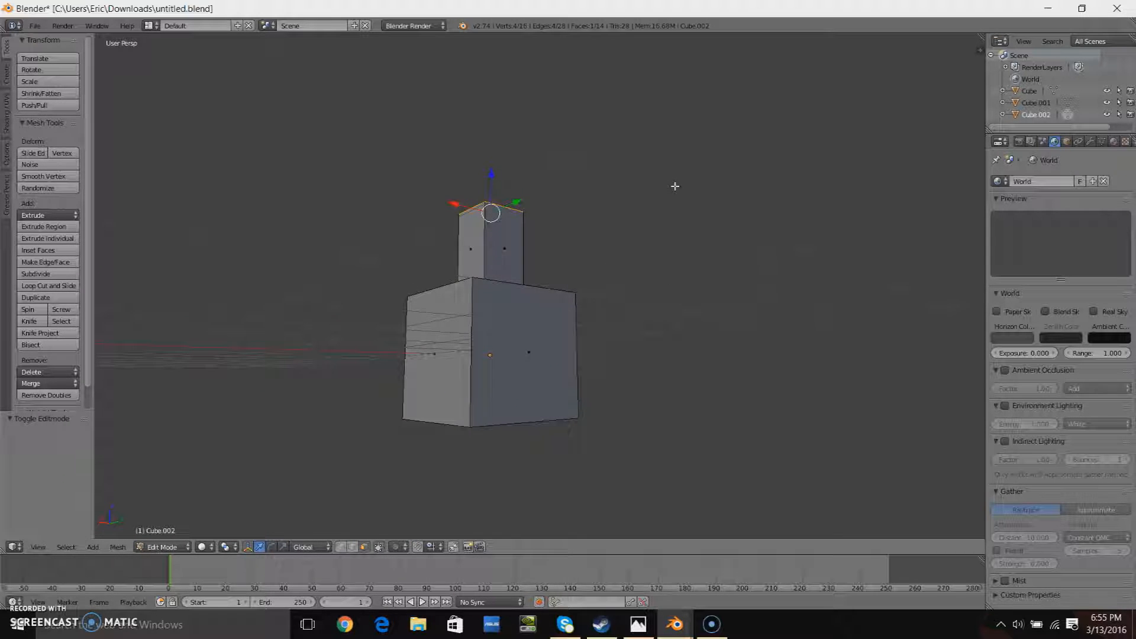
{"action": "middle_click_drag", "start_coordinate": [677, 196], "coordinate": [674, 119]}
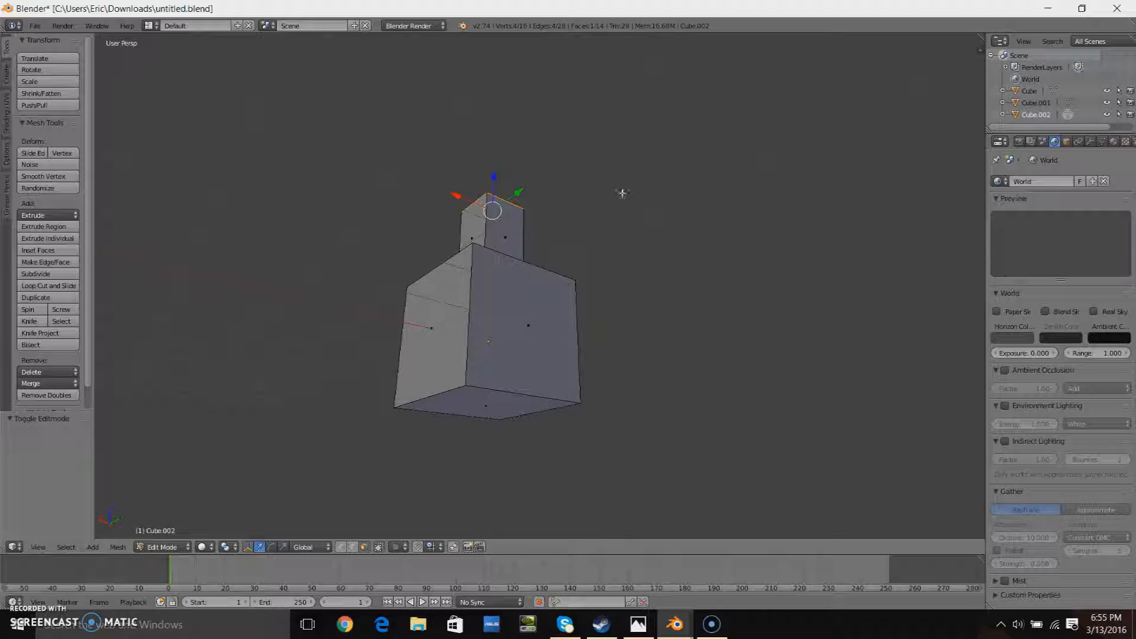
{"action": "key", "text": "e"}
{"action": "key", "text": "Escape"}
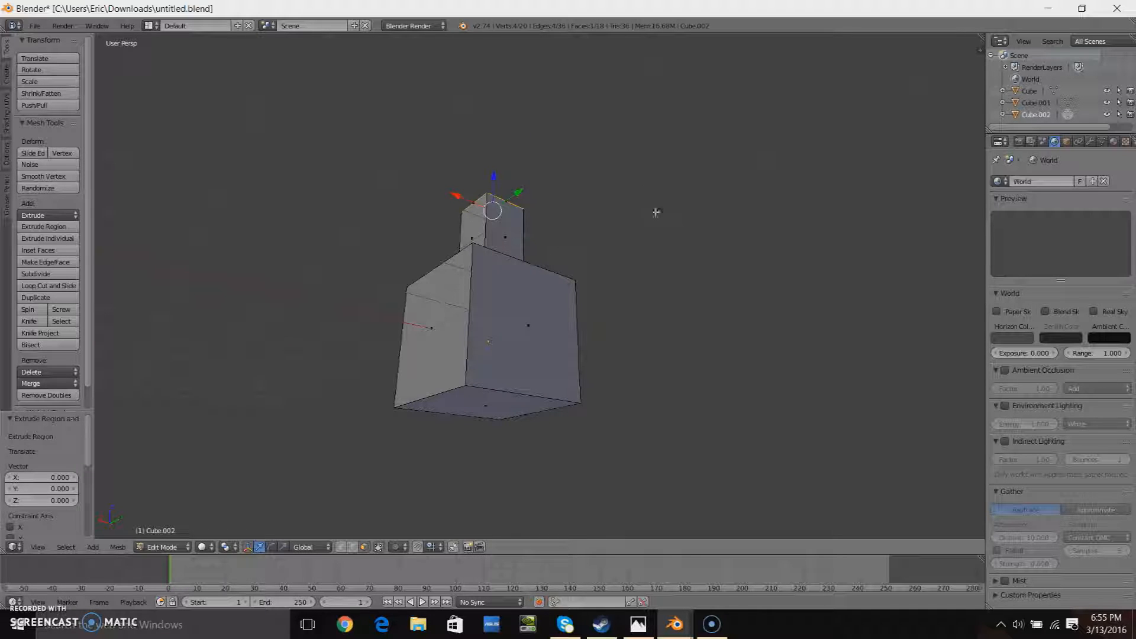
{"action": "key", "text": "s"}
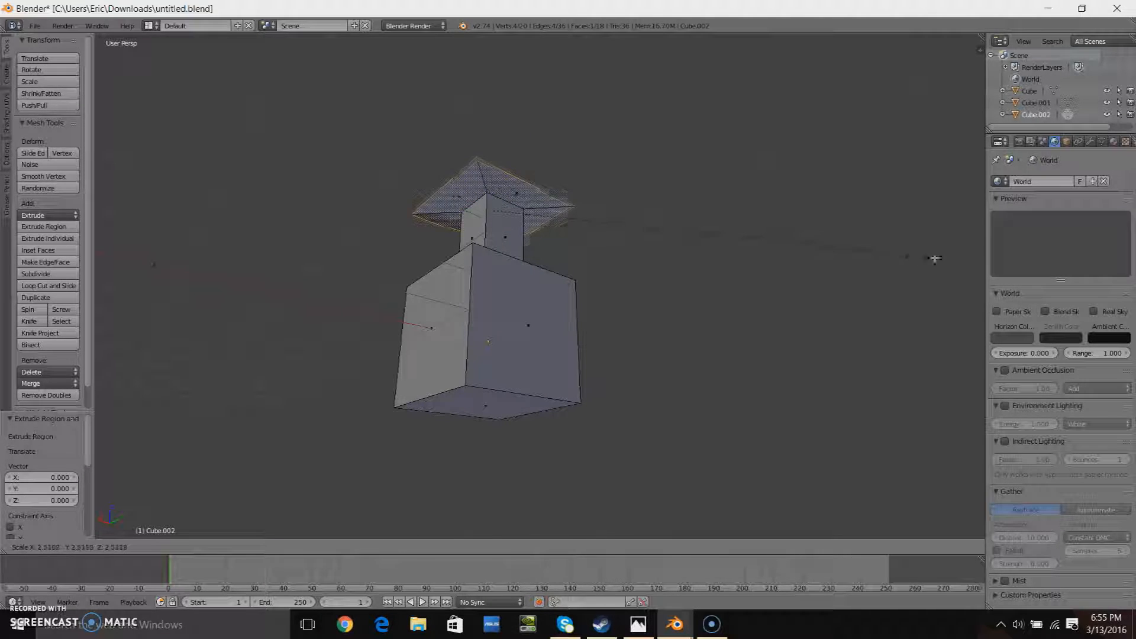
{"action": "left_click", "coordinate": [964, 228]}
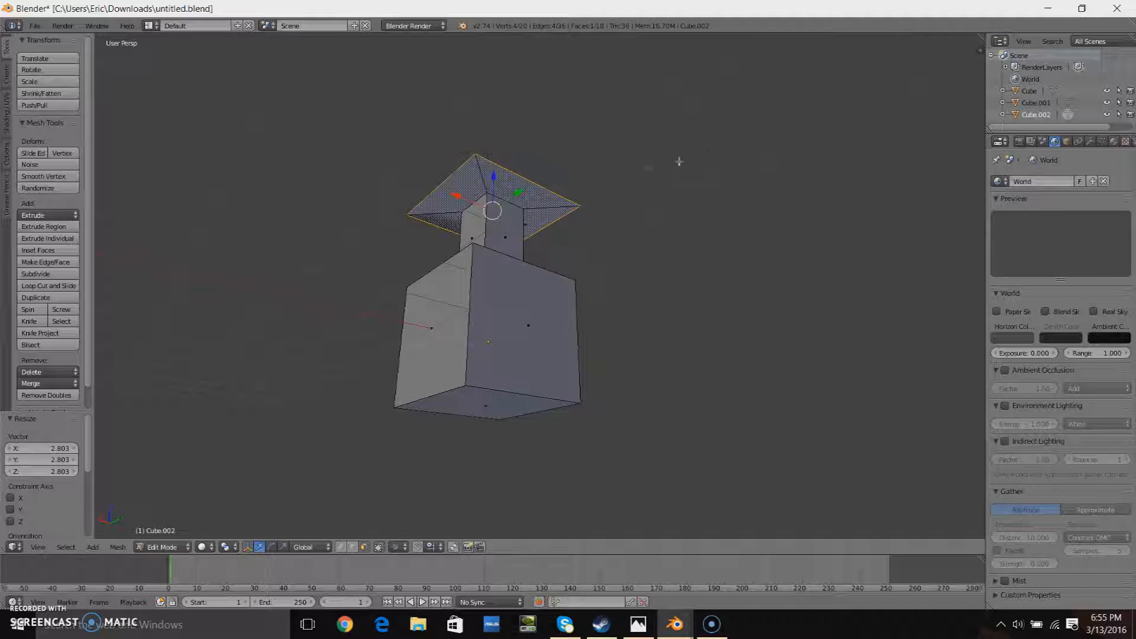
- Extrude the widened face upward into a second large block, leave Edit Mode and inspect the shape
{"action": "key", "text": "e"}
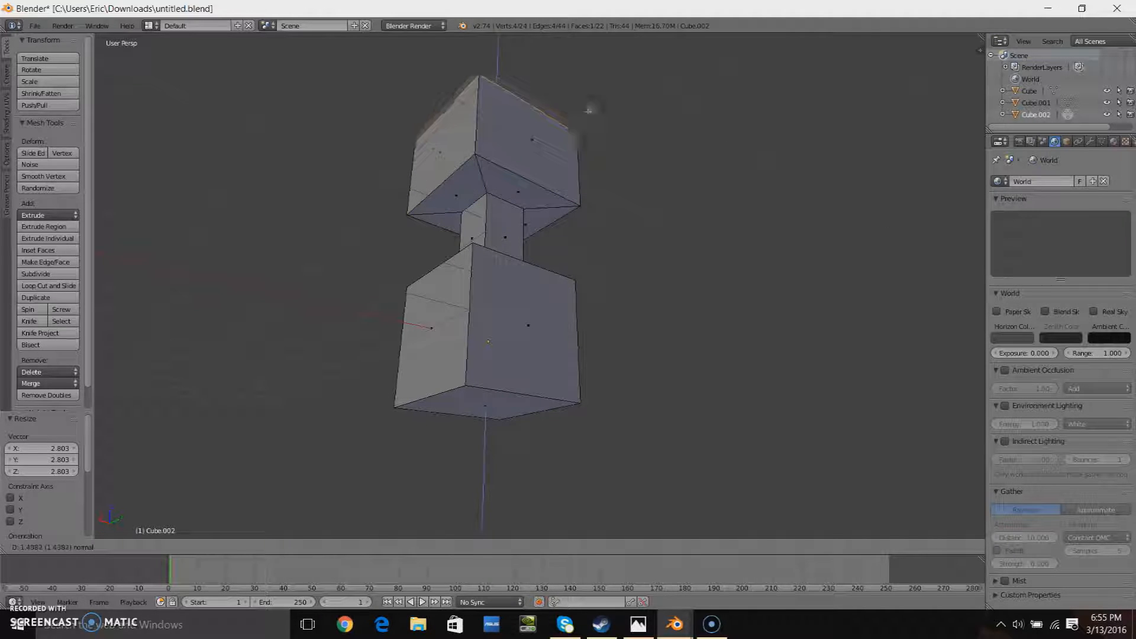
{"action": "left_click", "coordinate": [591, 104]}
{"action": "key", "text": "Tab"}
{"action": "middle_click_drag", "start_coordinate": [779, 114], "coordinate": [658, 292]}
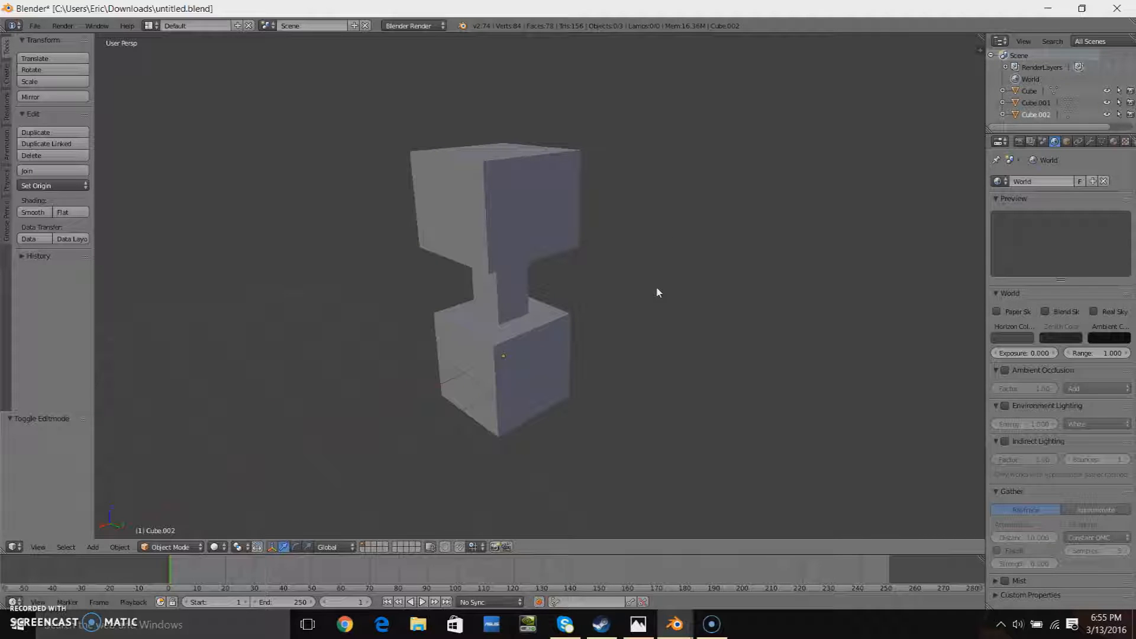
{"action": "scroll", "coordinate": [533, 332], "scroll_direction": "up", "scroll_amount": 1}
{"action": "middle_click_drag", "start_coordinate": [531, 333], "coordinate": [571, 295], "text": "shift"}
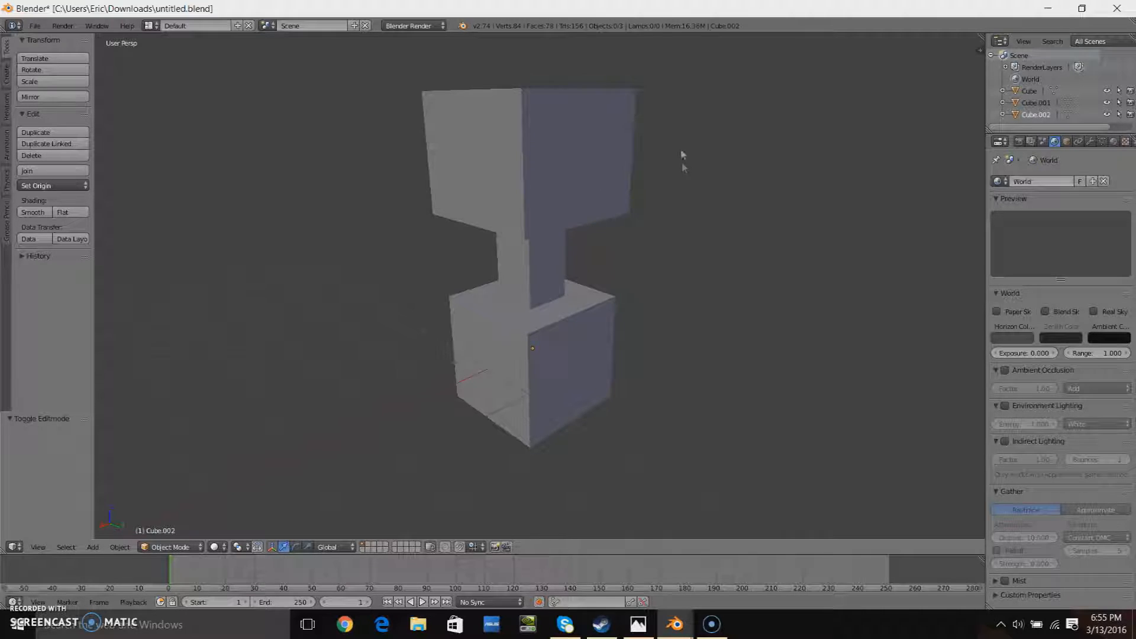
- In Edit Mode, extrude the upper block's side face in place and scale the new face down to about 0.617
{"action": "middle_click_drag", "start_coordinate": [684, 168], "coordinate": [680, 55]}
{"action": "key", "text": "Tab"}
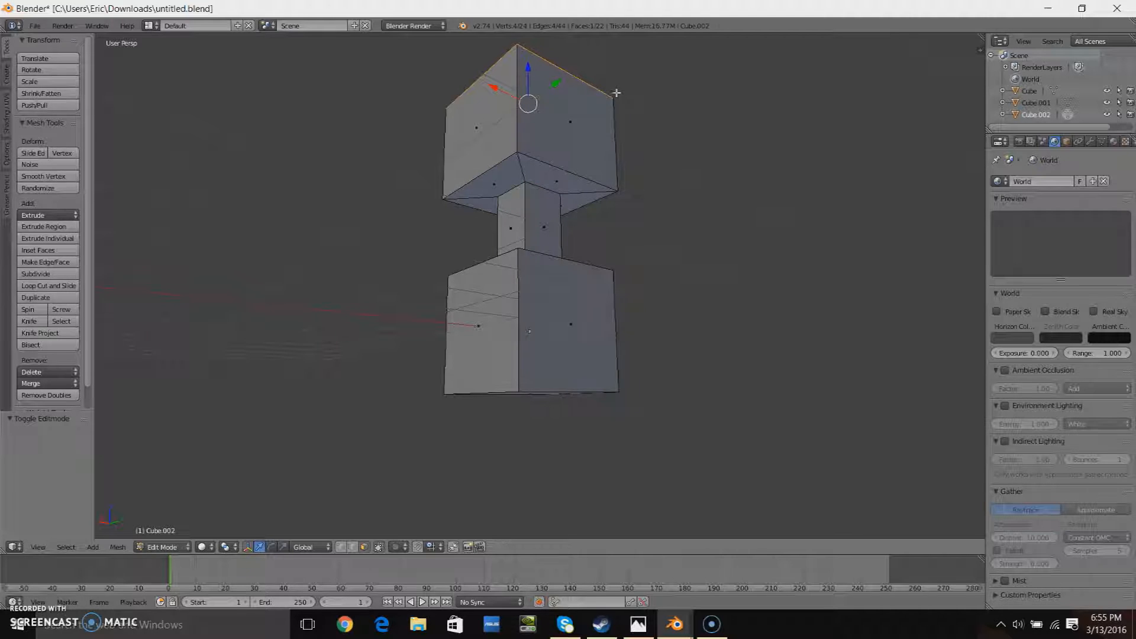
{"action": "key", "text": "Tab"}
{"action": "middle_click_drag", "start_coordinate": [517, 112], "coordinate": [494, 178]}
{"action": "key", "text": "Tab"}
{"action": "right_click", "coordinate": [485, 157]}
{"action": "mouse_move", "coordinate": [673, 135]}
{"action": "middle_mouse_down"}
{"action": "mouse_move", "coordinate": [662, 167]}
{"action": "mouse_move", "coordinate": [663, 136]}
{"action": "middle_mouse_up"}
{"action": "key", "text": "e"}
{"action": "right_click", "coordinate": [644, 162]}
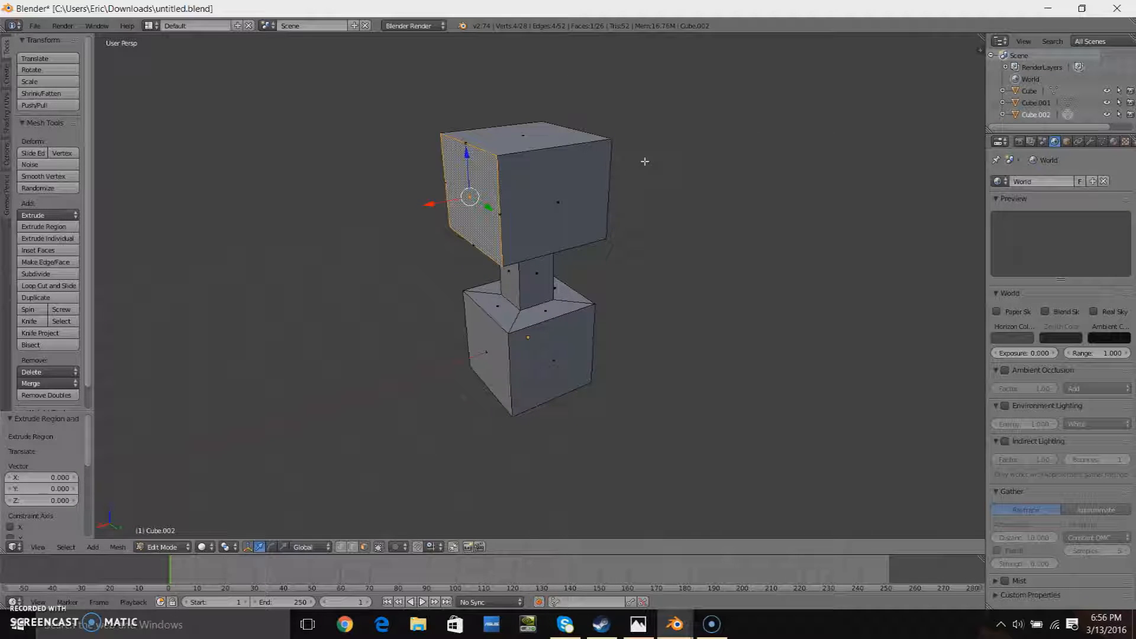
{"action": "key", "text": "s"}
{"action": "left_click", "coordinate": [661, 196]}
- Extrude the inset side face about 1.08 units outward along X and scale its end face down into a taper
{"action": "key", "text": "e"}
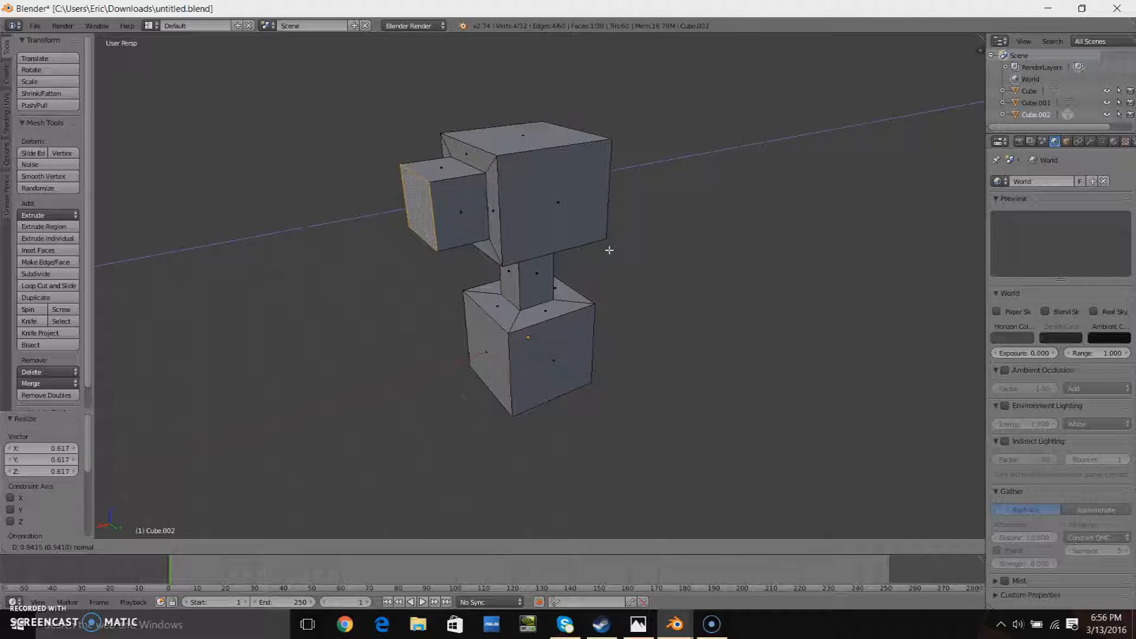
{"action": "left_click", "coordinate": [609, 246]}
{"action": "key", "text": "s"}
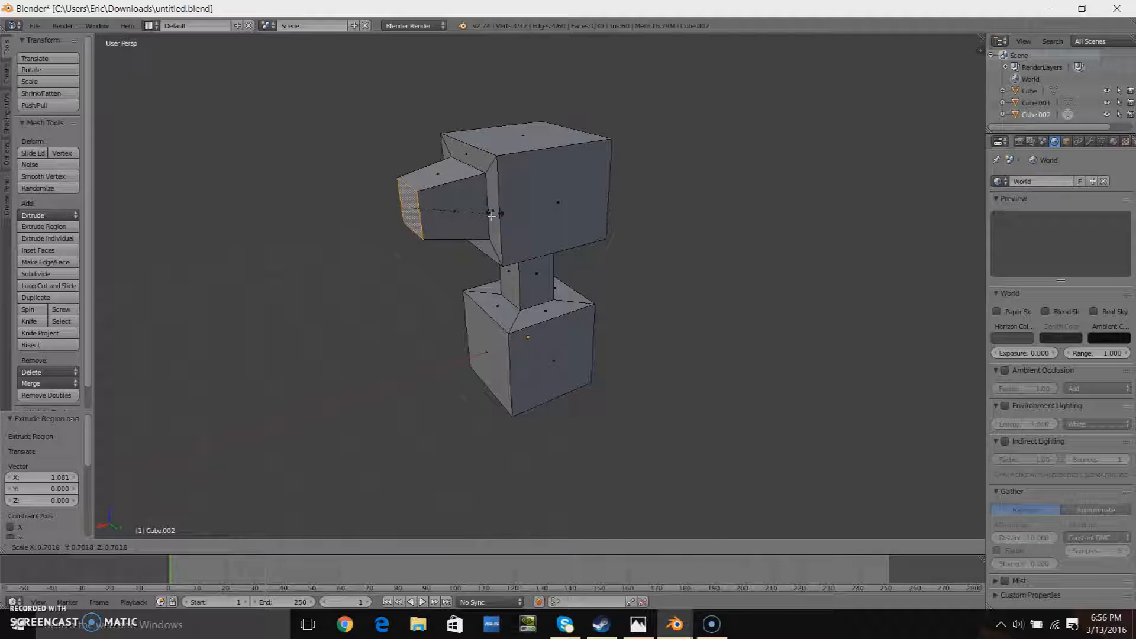
{"action": "left_click", "coordinate": [595, 208]}
{"action": "key", "text": "a"}
{"action": "middle_click_drag", "start_coordinate": [520, 206], "coordinate": [562, 236]}
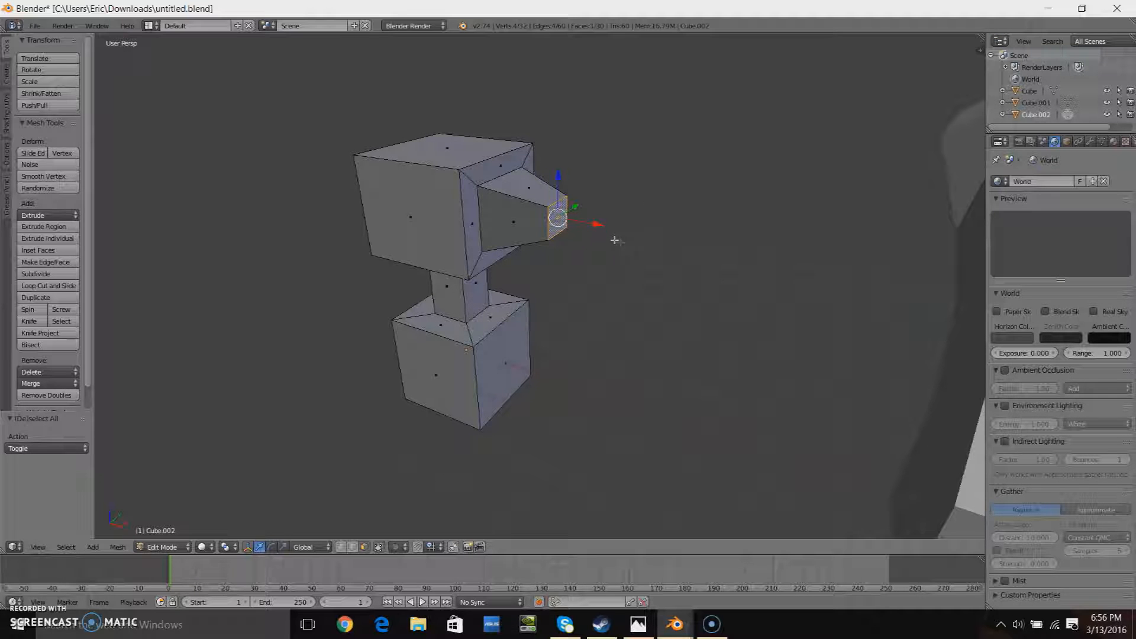
- Extrude the tapered arm's end face only slightly and scale the new face up wider than the tip
{"action": "key", "text": "e"}
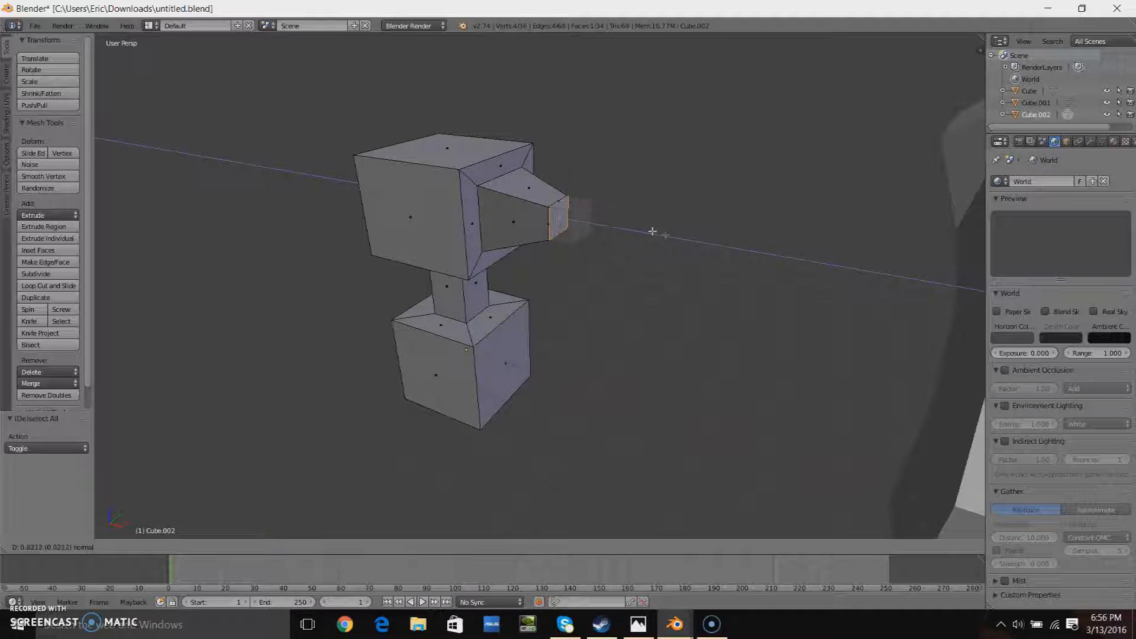
{"action": "left_click", "coordinate": [685, 236]}
{"action": "key", "text": "s"}
{"action": "left_click", "coordinate": [757, 226]}
{"action": "middle_click_drag", "start_coordinate": [669, 244], "coordinate": [719, 247]}
- Extrude the enlarged end face outward into a small block, leave Edit Mode and inspect the arm
{"action": "key", "text": "e"}
{"action": "left_click", "coordinate": [775, 231]}
{"action": "key", "text": "Tab"}
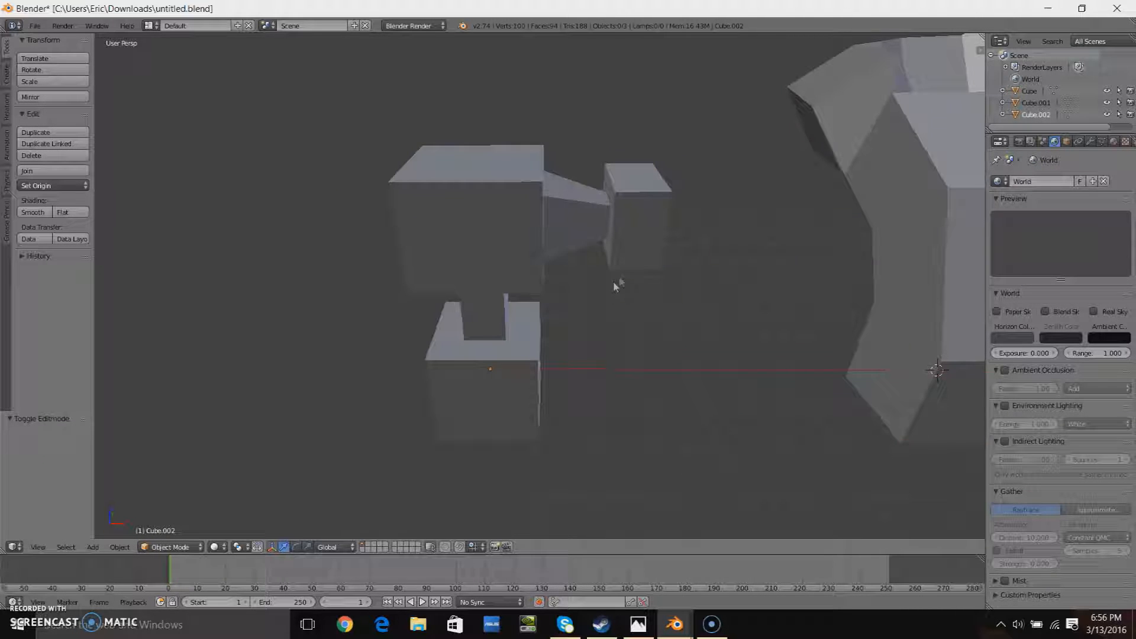
{"action": "key", "text": "a"}
{"action": "key", "text": "a"}
{"action": "middle_click_drag", "start_coordinate": [533, 227], "coordinate": [302, 239]}
{"action": "middle_click_drag", "start_coordinate": [456, 231], "coordinate": [555, 182]}
- In Edit Mode, extrude the upper block's top face in place and scale the new face down slightly
{"action": "right_click", "coordinate": [588, 186]}
{"action": "key", "text": "Tab"}
{"action": "right_click", "coordinate": [581, 180]}
{"action": "key", "text": "e"}
{"action": "right_click", "coordinate": [781, 198]}
{"action": "key", "text": "s"}
{"action": "left_click", "coordinate": [756, 233]}
- Extrude the inset top face about 1.51 units upward along Z, scale its end down into a taper and deselect it
{"action": "key", "text": "e"}
{"action": "left_click", "coordinate": [806, 143]}
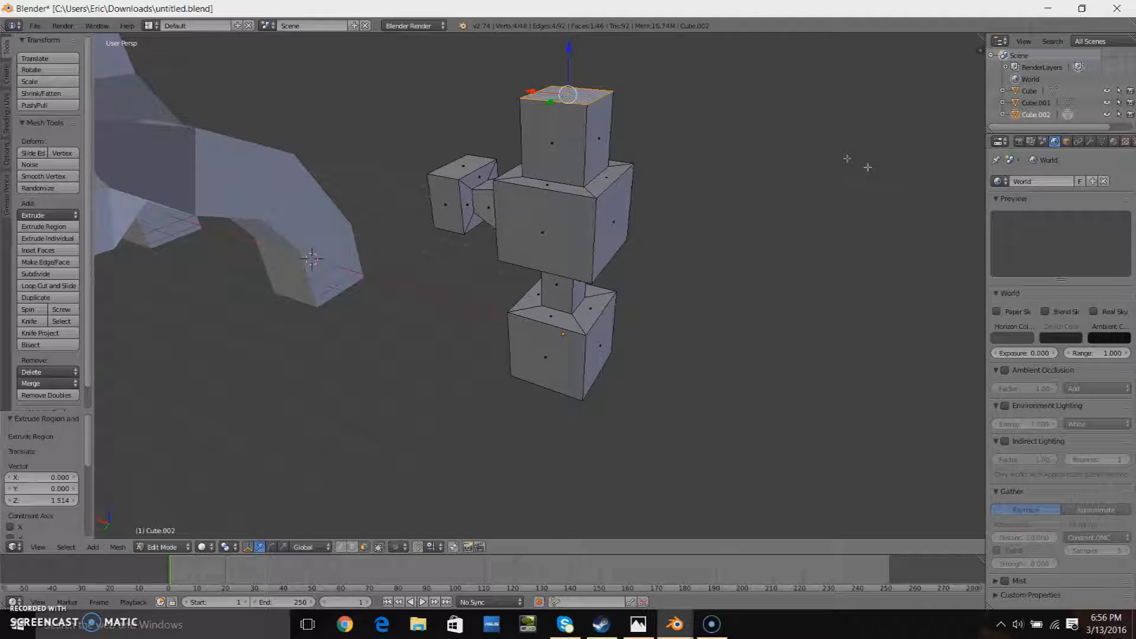
{"action": "key", "text": "s"}
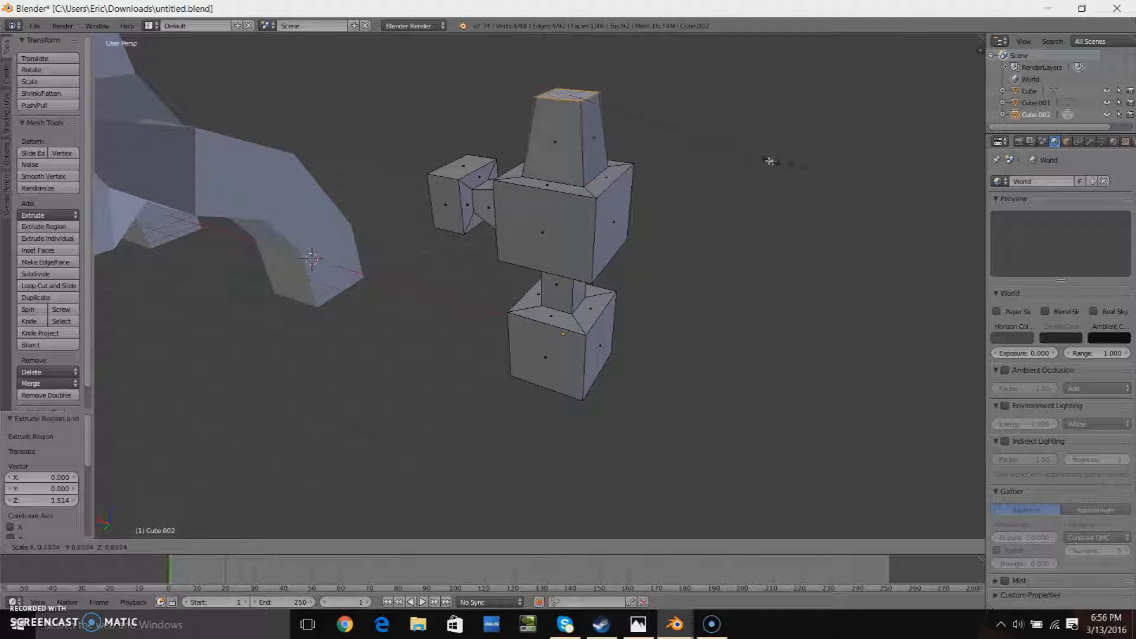
{"action": "left_click", "coordinate": [734, 151]}
{"action": "middle_click_drag", "start_coordinate": [736, 152], "coordinate": [740, 228]}
{"action": "key", "text": "a"}
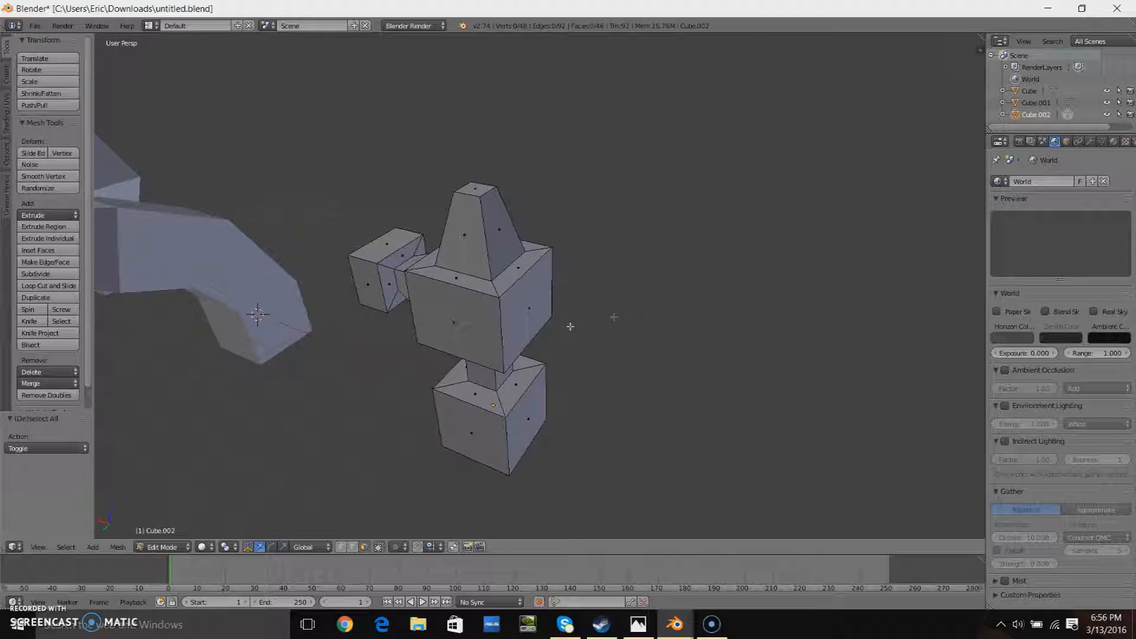
- Extrude the lower block's side face about 1.1 units outward and rescale the new end face
{"action": "scroll", "coordinate": [615, 321], "scroll_direction": "down", "scroll_amount": 2}
{"action": "middle_click_drag", "start_coordinate": [613, 324], "coordinate": [577, 319]}
{"action": "scroll", "coordinate": [565, 319], "scroll_direction": "up", "scroll_amount": 2}
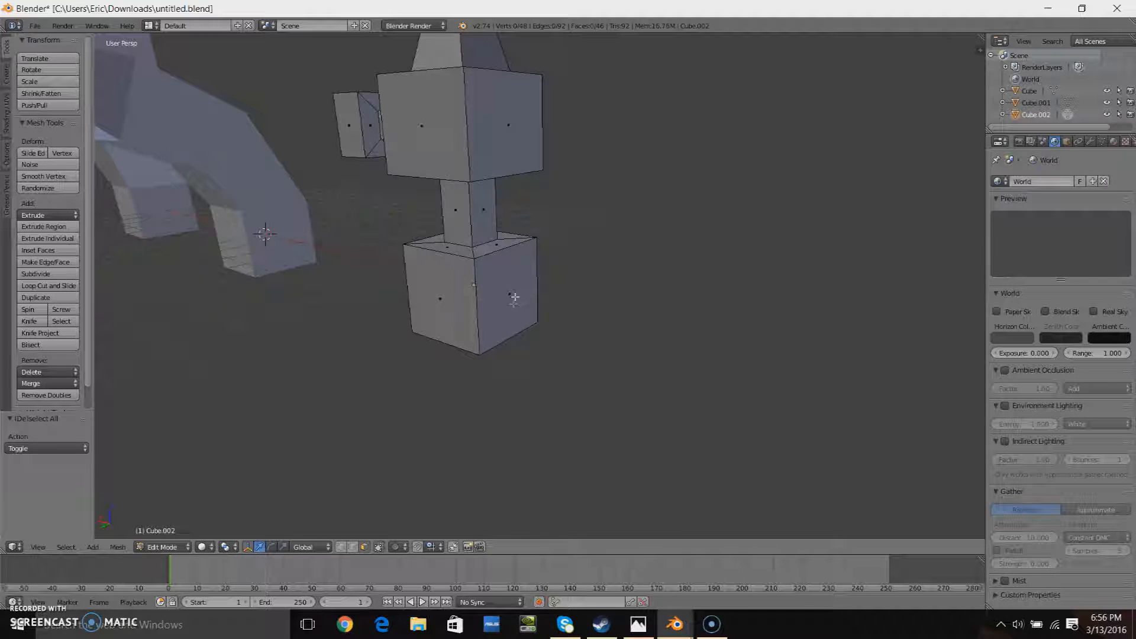
{"action": "right_click", "coordinate": [514, 306]}
{"action": "key", "text": "e"}
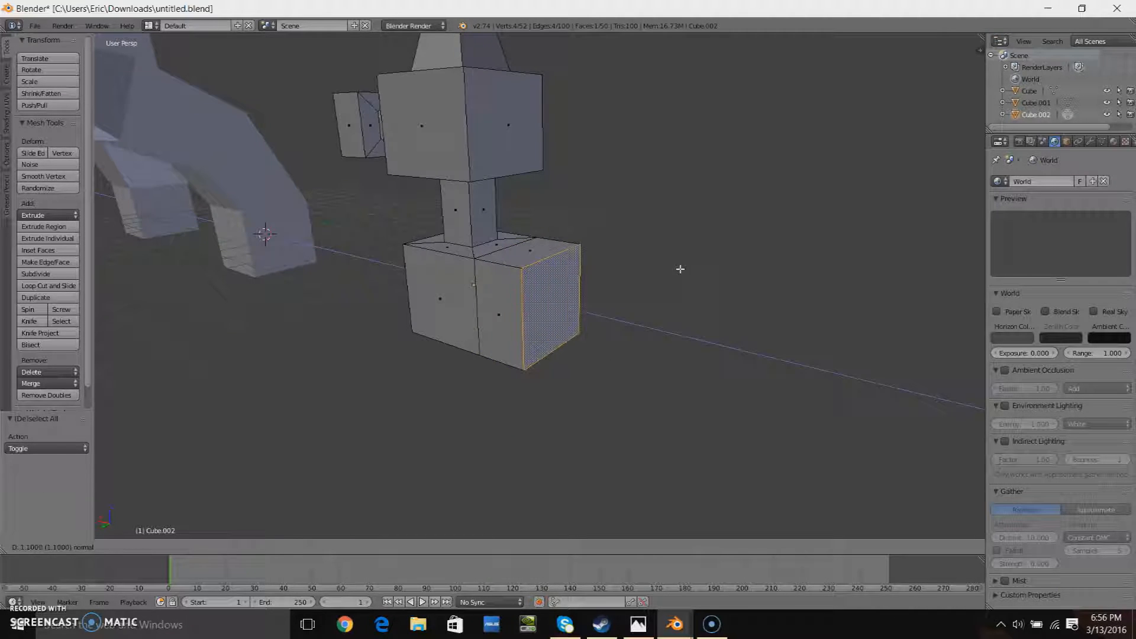
{"action": "left_click", "coordinate": [678, 268]}
{"action": "key", "text": "s"}
{"action": "left_click", "coordinate": [669, 352]}
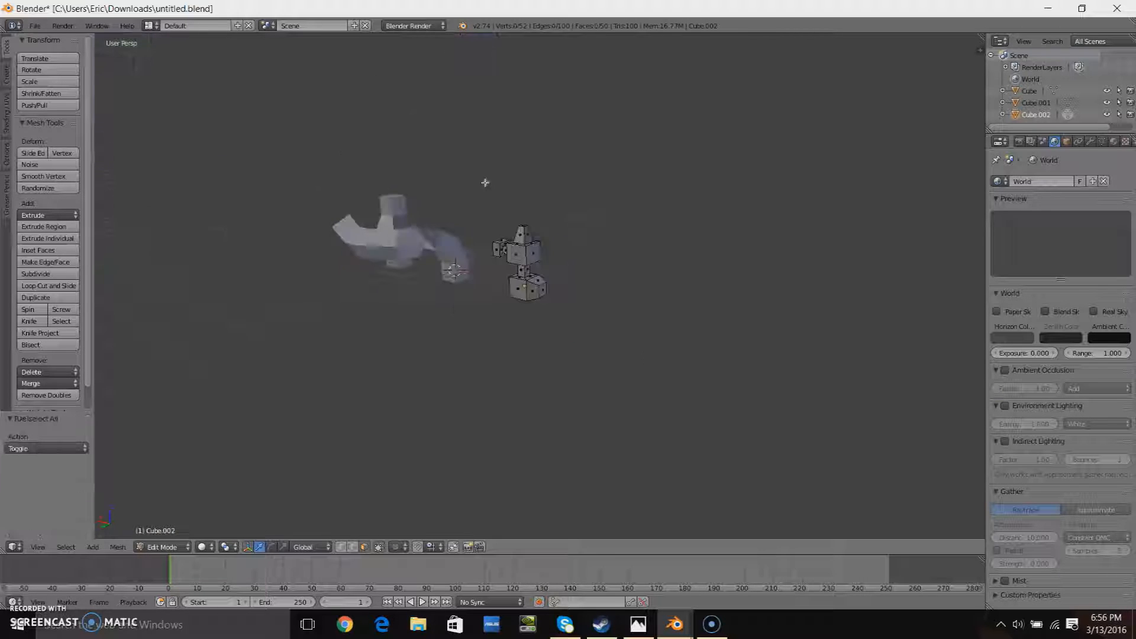
- Delete all existing objects from the scene and add a mesh cylinder with 32 vertices, radius 1 and depth 2
{"action": "key", "text": "x"}
{"action": "left_click", "coordinate": [603, 326]}
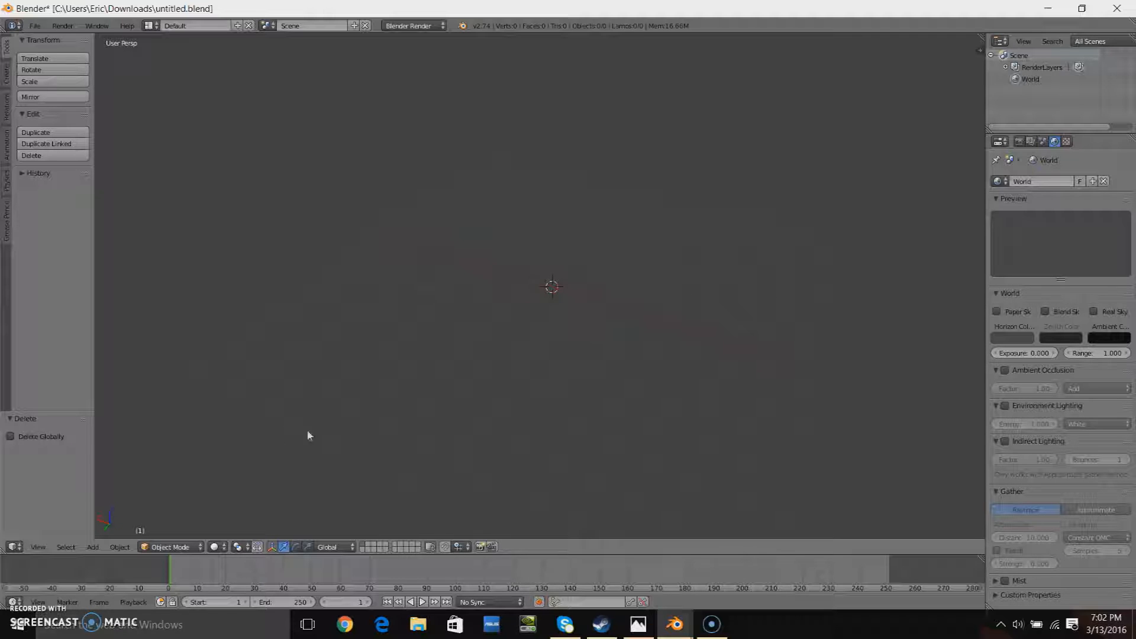
{"action": "left_click", "coordinate": [93, 548]}
{"action": "mouse_move", "coordinate": [121, 532]}
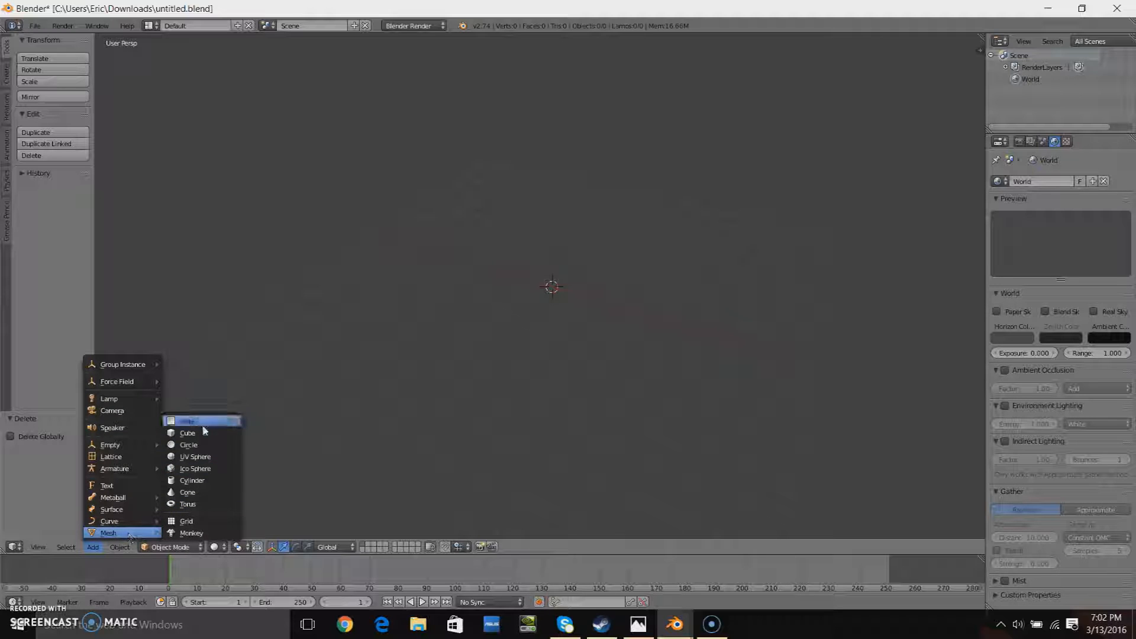
{"action": "left_click", "coordinate": [208, 489]}
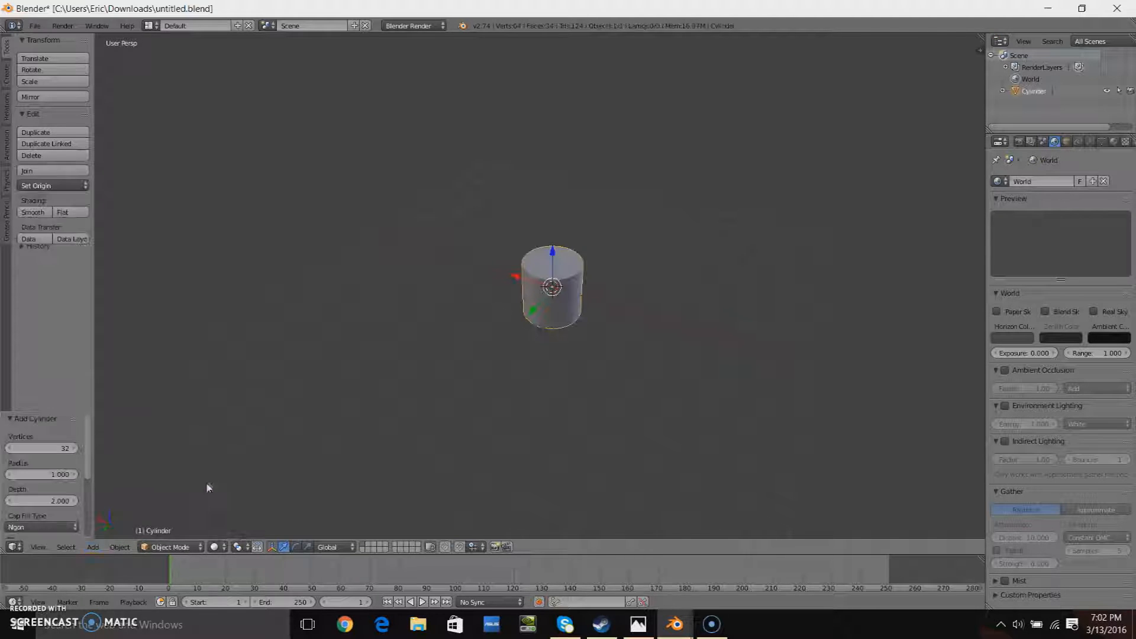
{"action": "middle_click_drag", "start_coordinate": [669, 293], "coordinate": [635, 323]}
{"action": "scroll", "coordinate": [636, 325], "scroll_direction": "up", "scroll_amount": 4}
{"action": "scroll", "coordinate": [641, 328], "scroll_direction": "down", "scroll_amount": 2}
{"action": "scroll", "coordinate": [590, 330], "scroll_direction": "up", "scroll_amount": 3}
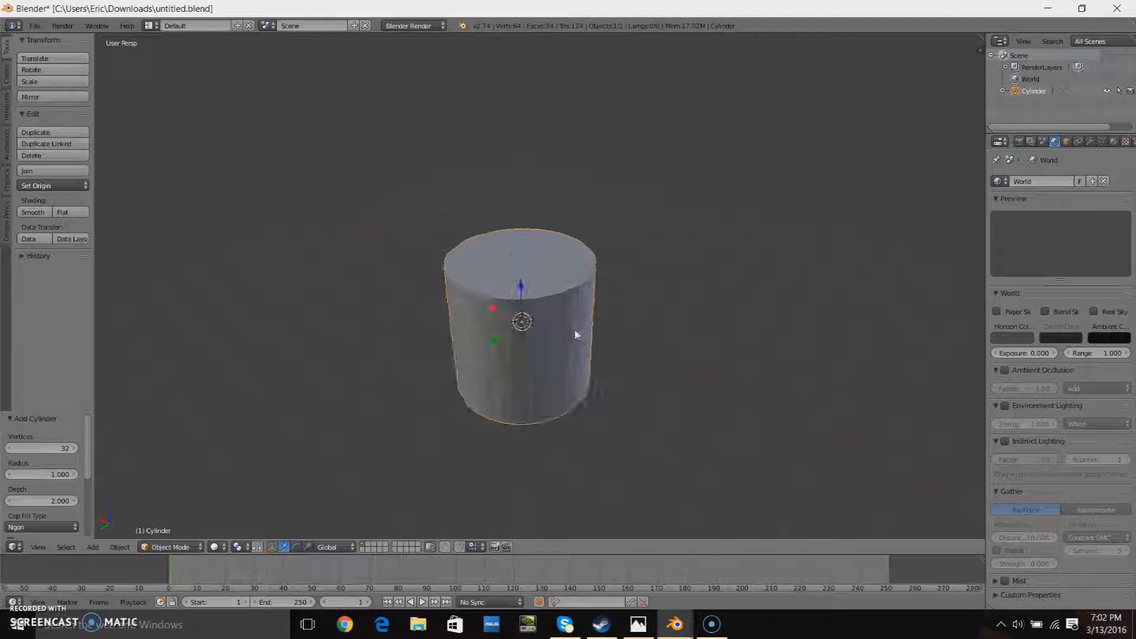
- Flatten the cylinder into a thin disc by moving its top face down along Z by about 1.949 and another 0.029 units
{"action": "key", "text": "Tab"}
{"action": "right_click", "coordinate": [522, 254]}
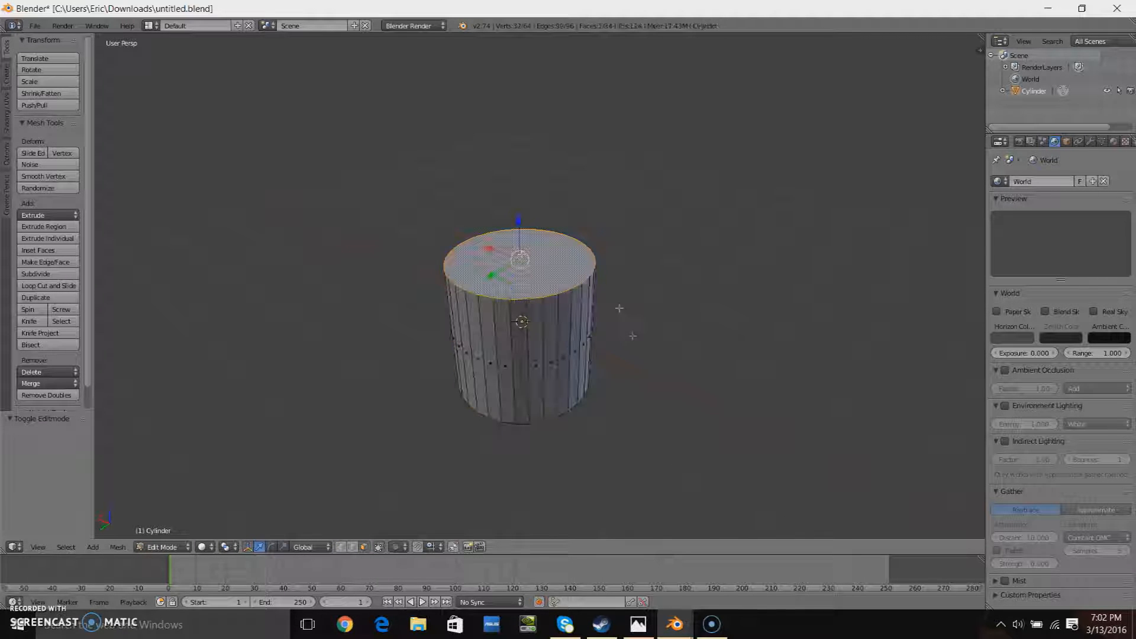
{"action": "scroll", "coordinate": [477, 276], "scroll_direction": "down", "scroll_amount": 4}
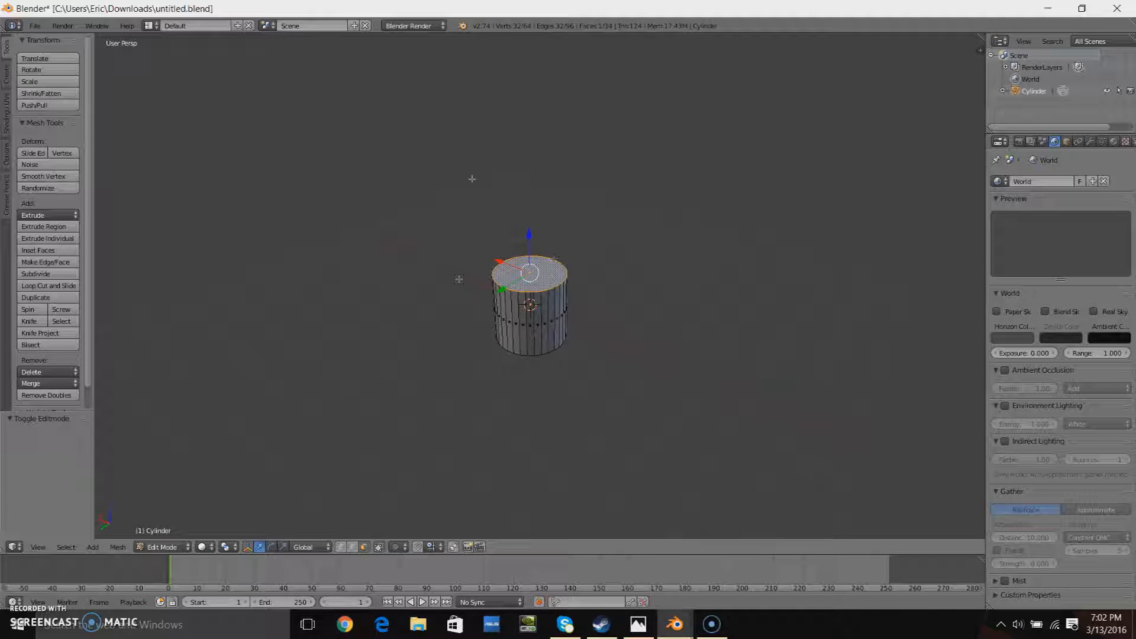
{"action": "left_click_drag", "start_coordinate": [531, 239], "coordinate": [547, 295]}
{"action": "scroll", "coordinate": [671, 276], "scroll_direction": "up", "scroll_amount": 8}
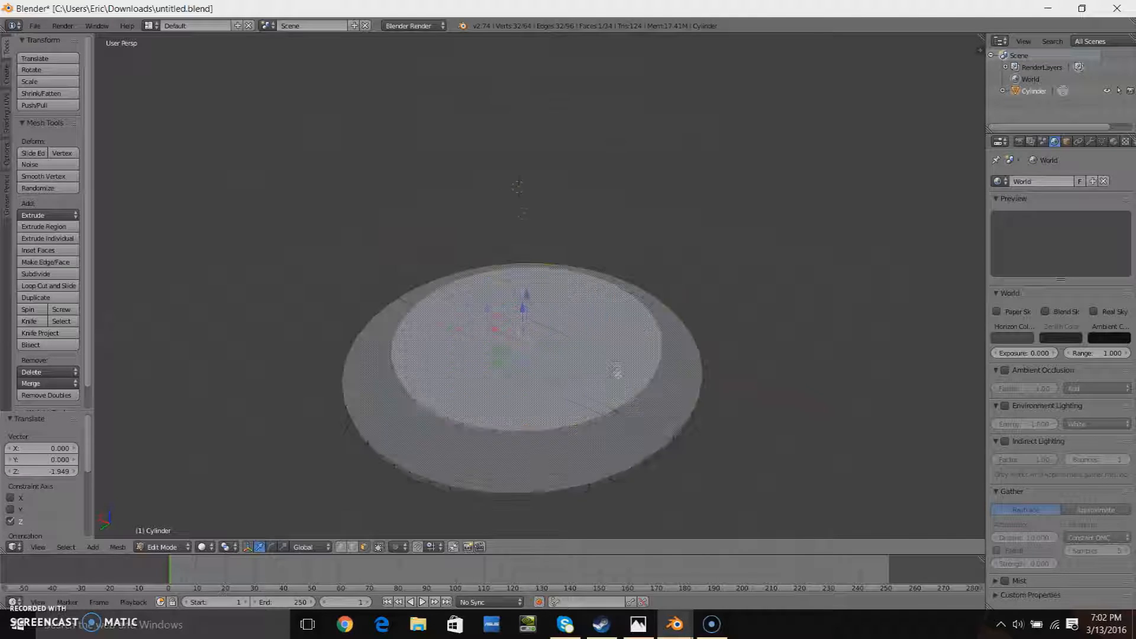
{"action": "left_click_drag", "start_coordinate": [540, 206], "coordinate": [548, 212]}
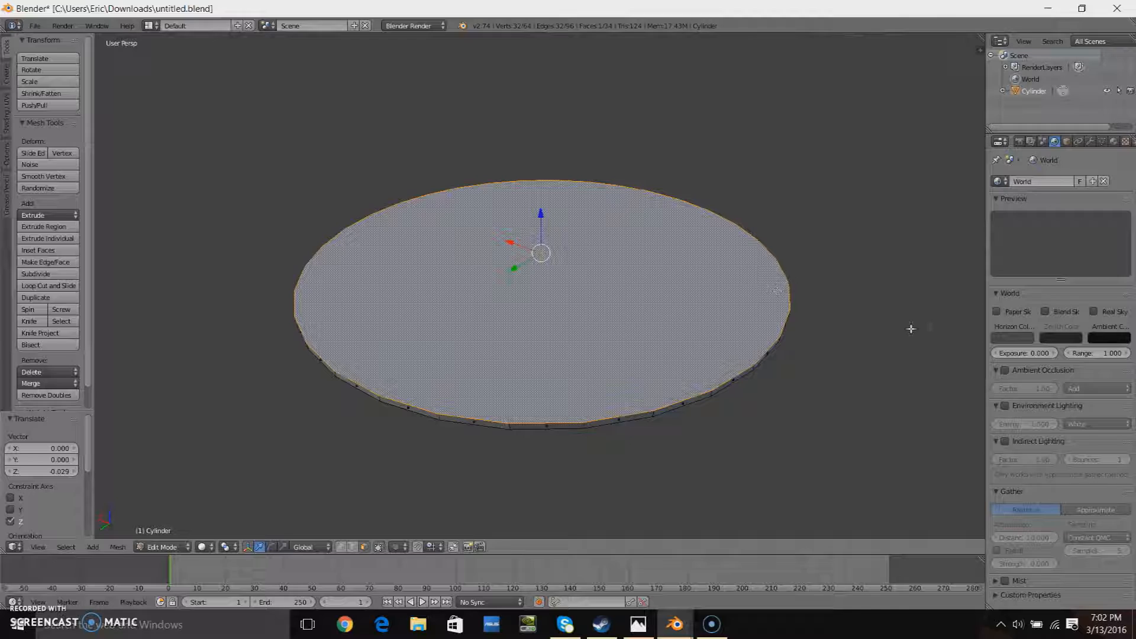
- Scale the disc's top face down to form a sloped rim and raise it about 0.018 units along Z
{"action": "scroll", "coordinate": [912, 328], "scroll_direction": "down", "scroll_amount": 7}
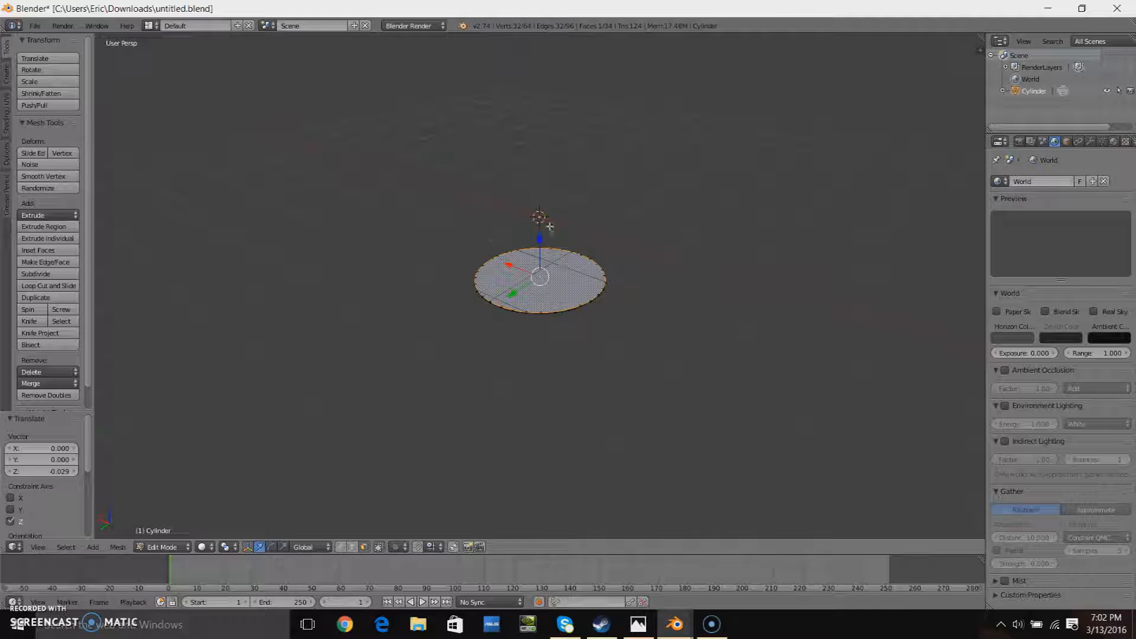
{"action": "scroll", "coordinate": [752, 350], "scroll_direction": "up", "scroll_amount": 5}
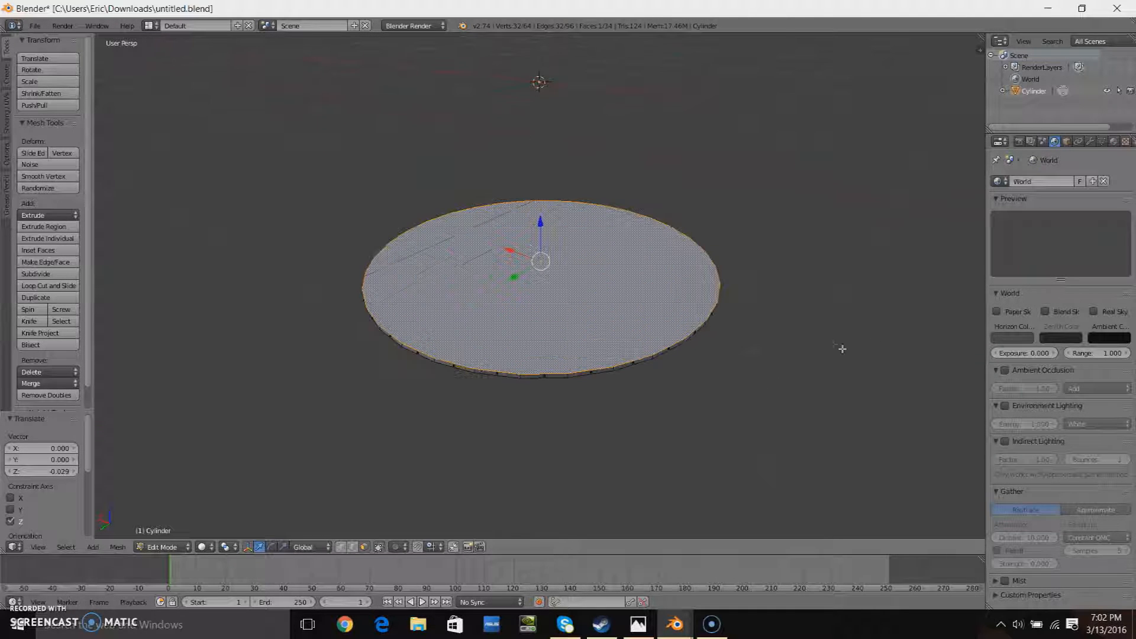
{"action": "key", "text": "s"}
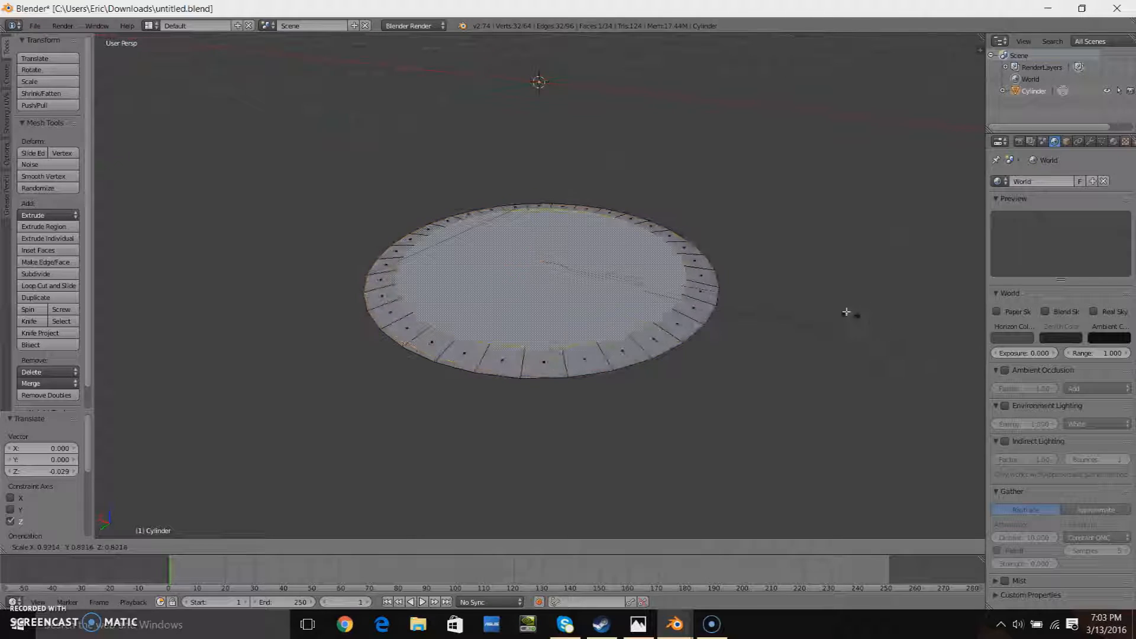
{"action": "left_click", "coordinate": [856, 296]}
{"action": "middle_click_drag", "start_coordinate": [856, 296], "coordinate": [829, 273]}
{"action": "left_click_drag", "start_coordinate": [496, 159], "coordinate": [722, 203]}
- Extrude the disc's top face about 0.053 units upward along Z and scale it down to about 0.832
{"action": "key", "text": "e"}
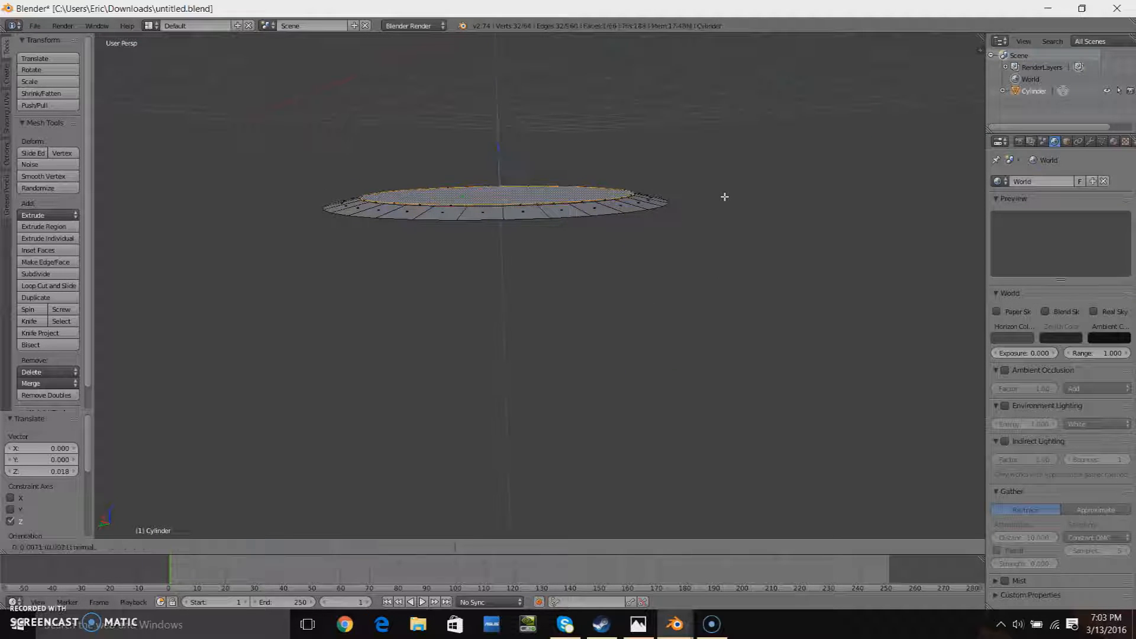
{"action": "left_click", "coordinate": [730, 191]}
{"action": "key", "text": "s"}
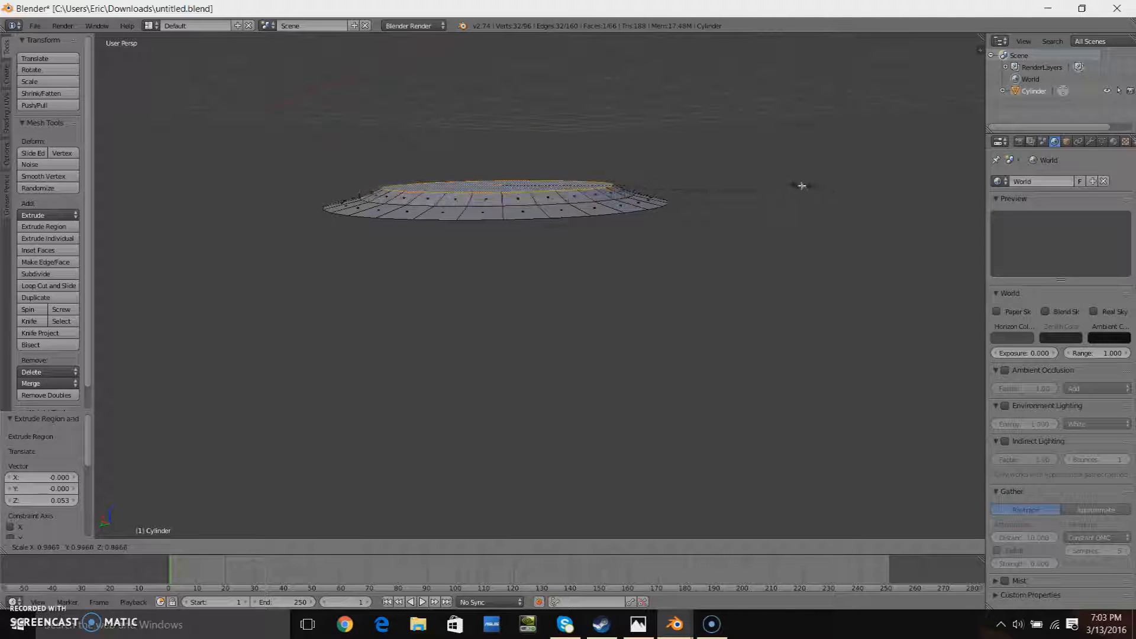
{"action": "left_click", "coordinate": [794, 183]}
{"action": "scroll", "coordinate": [639, 217], "scroll_direction": "up", "scroll_amount": 4}
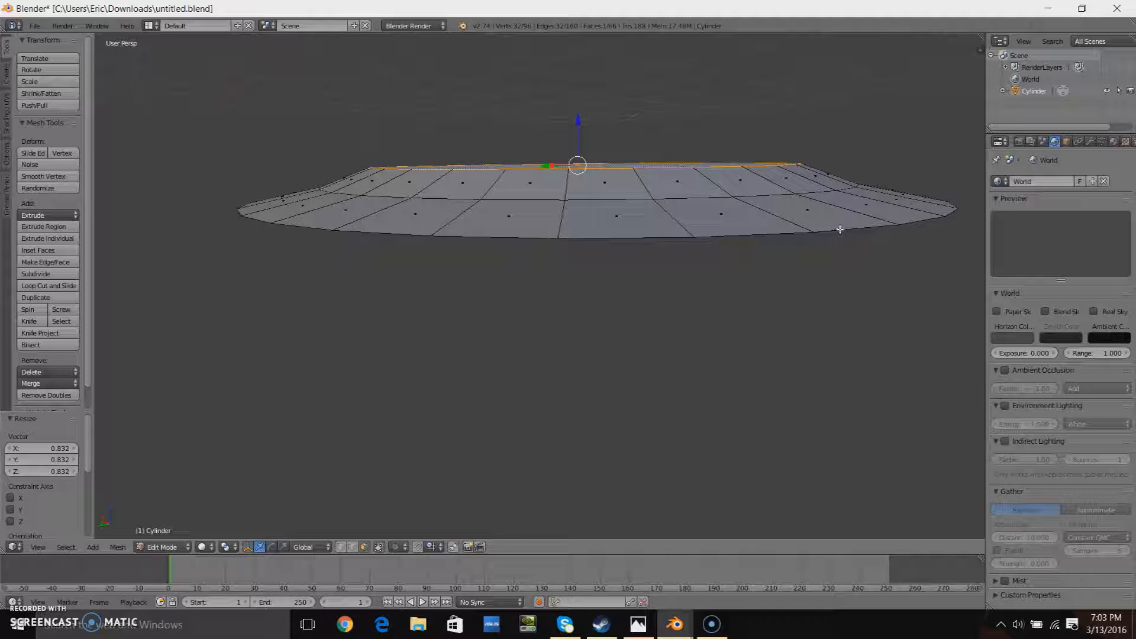
- Extrude the disc's top face about 0.061 units upward along Z and scale it down to about 0.836
{"action": "key", "text": "e"}
{"action": "left_click", "coordinate": [858, 147]}
{"action": "key", "text": "s"}
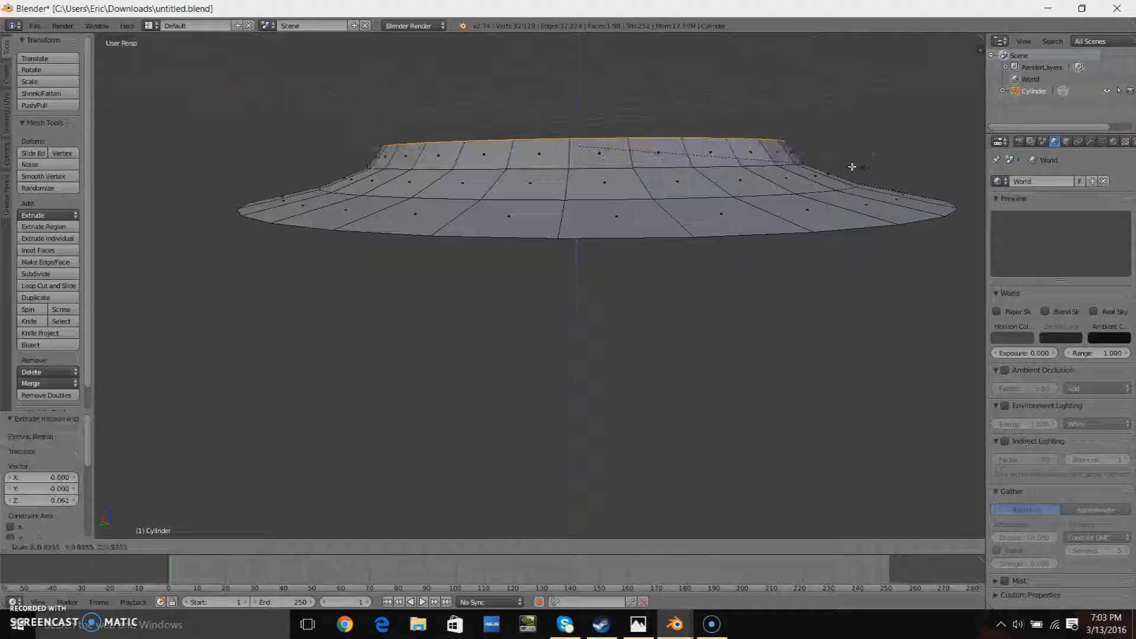
{"action": "left_click", "coordinate": [830, 162]}
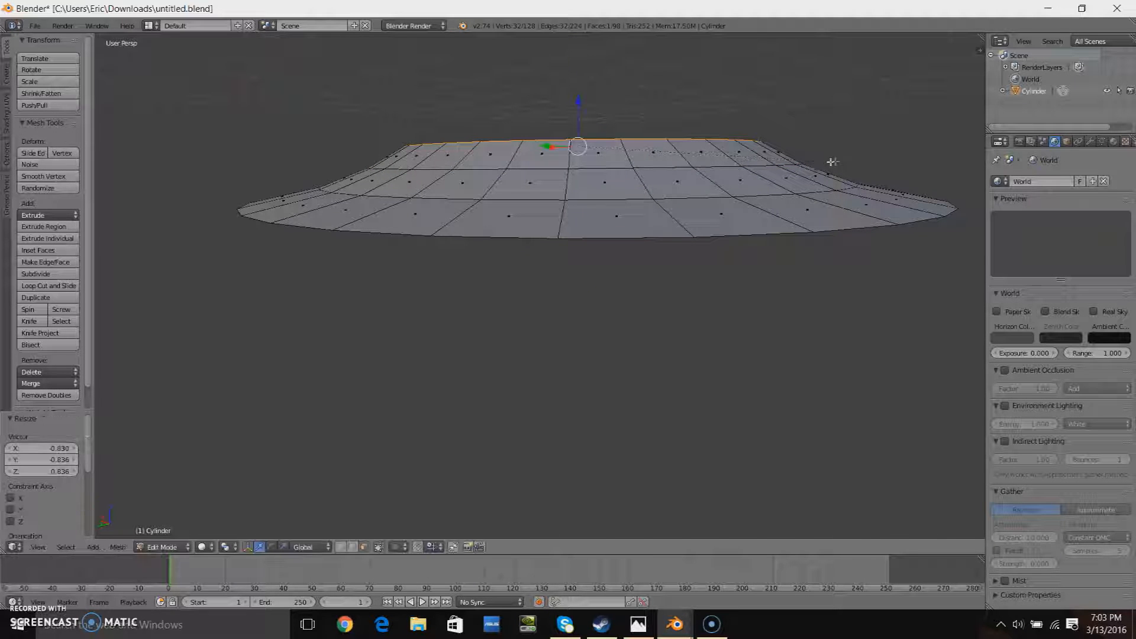
{"action": "middle_click_drag", "start_coordinate": [829, 165], "coordinate": [830, 195]}
{"action": "scroll", "coordinate": [500, 284], "scroll_direction": "down", "scroll_amount": 3}
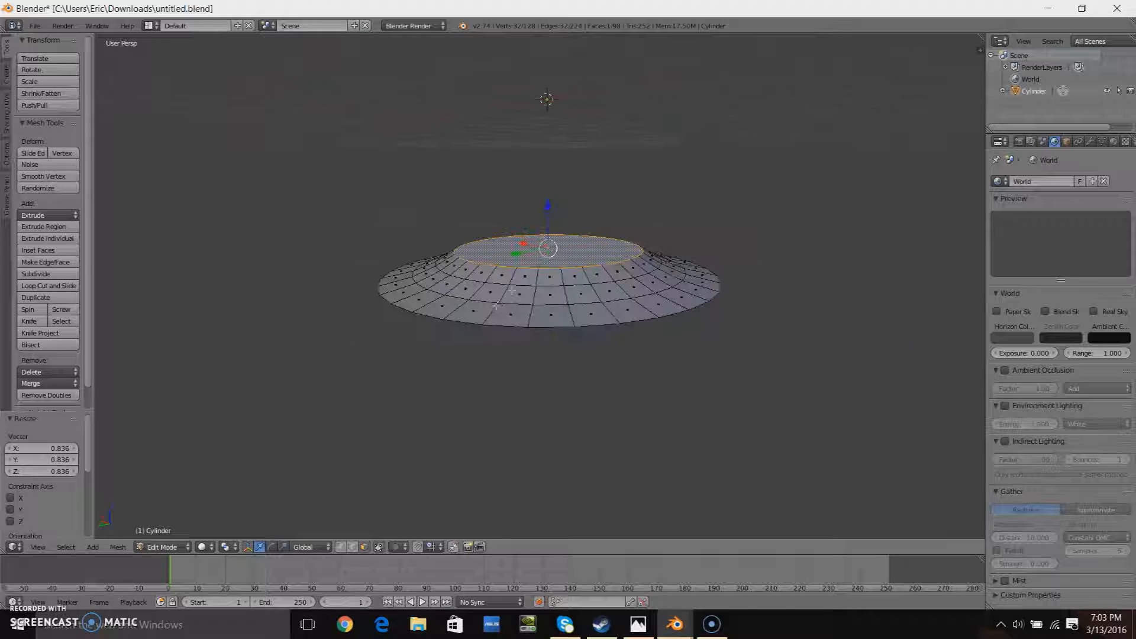
- Extrude the top face upward by about 0.016 and 0.010 units, narrowing it slightly each time, the second time to about 0.966
{"action": "scroll", "coordinate": [618, 290], "scroll_direction": "up", "scroll_amount": 5}
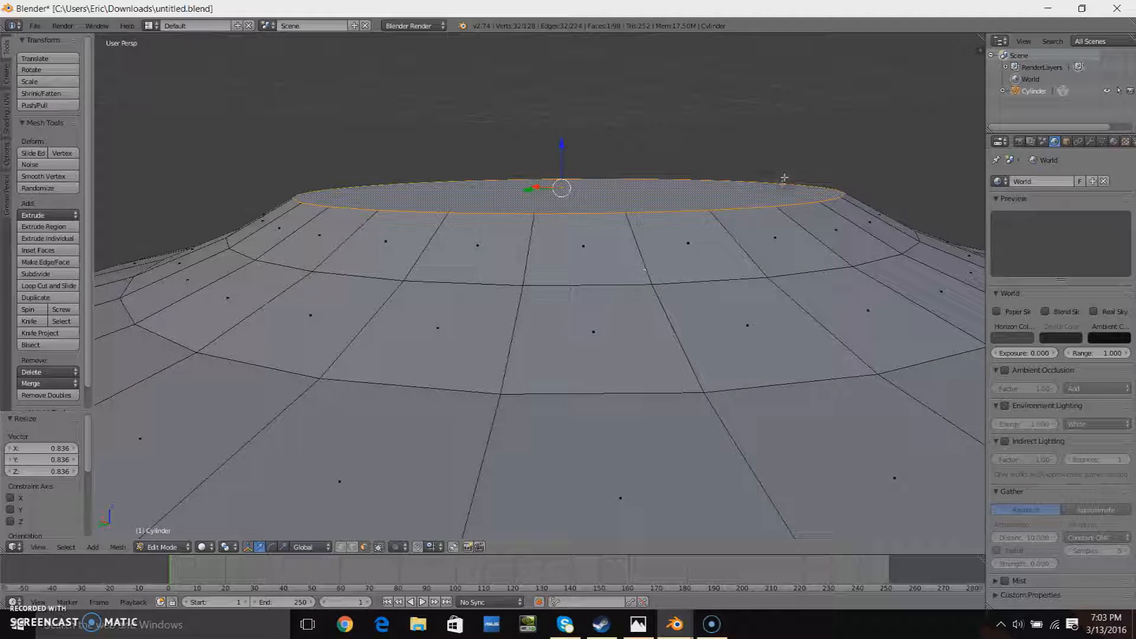
{"action": "middle_click_drag", "start_coordinate": [784, 177], "coordinate": [802, 196]}
{"action": "key", "text": "e"}
{"action": "left_click", "coordinate": [802, 197]}
{"action": "key", "text": "s"}
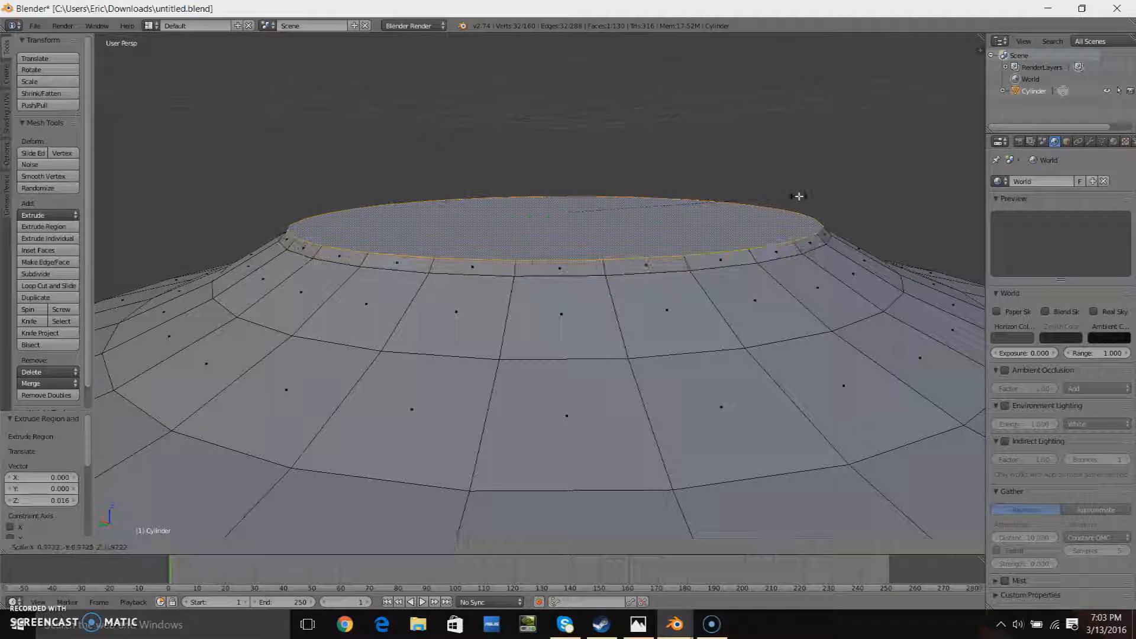
{"action": "left_click", "coordinate": [799, 196]}
{"action": "key", "text": "e"}
{"action": "left_click", "coordinate": [796, 194]}
{"action": "key", "text": "s"}
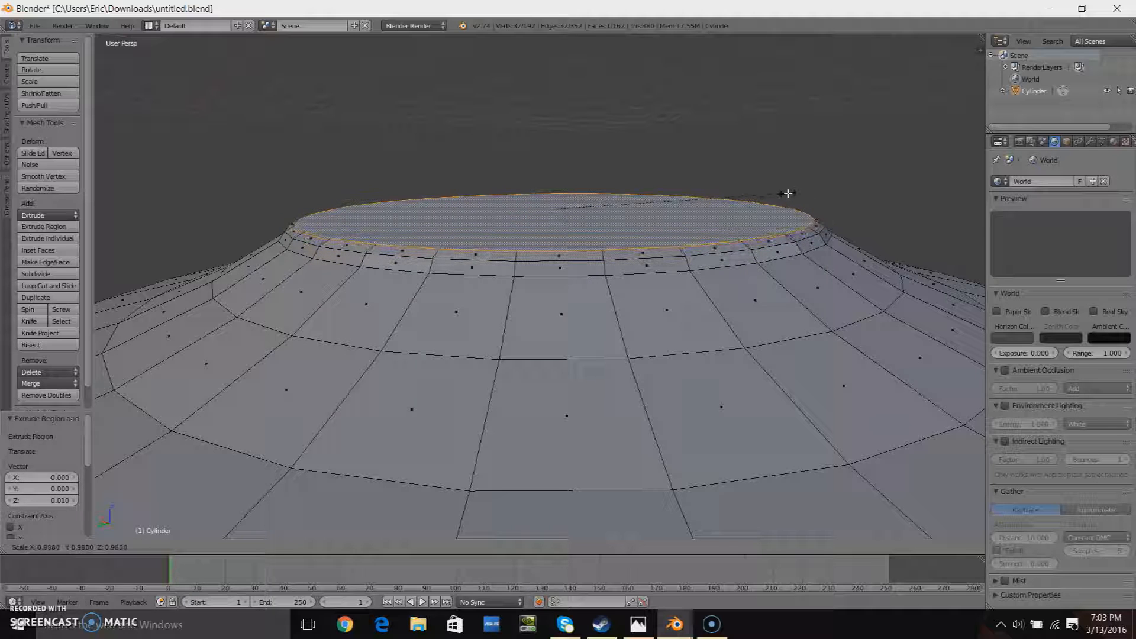
{"action": "left_click", "coordinate": [787, 193]}
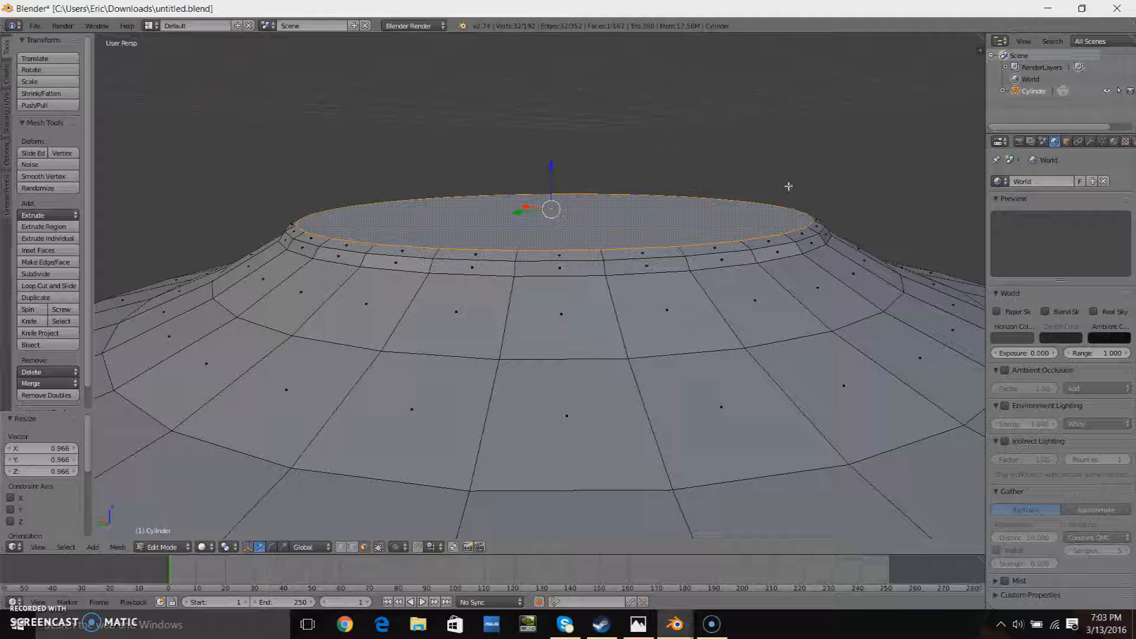
- Inset the top face with an in-place extrusion scaled inward, and extrude a small, slightly narrowed step at its centre
{"action": "key", "text": "e"}
{"action": "right_click", "coordinate": [862, 223]}
{"action": "key", "text": "s"}
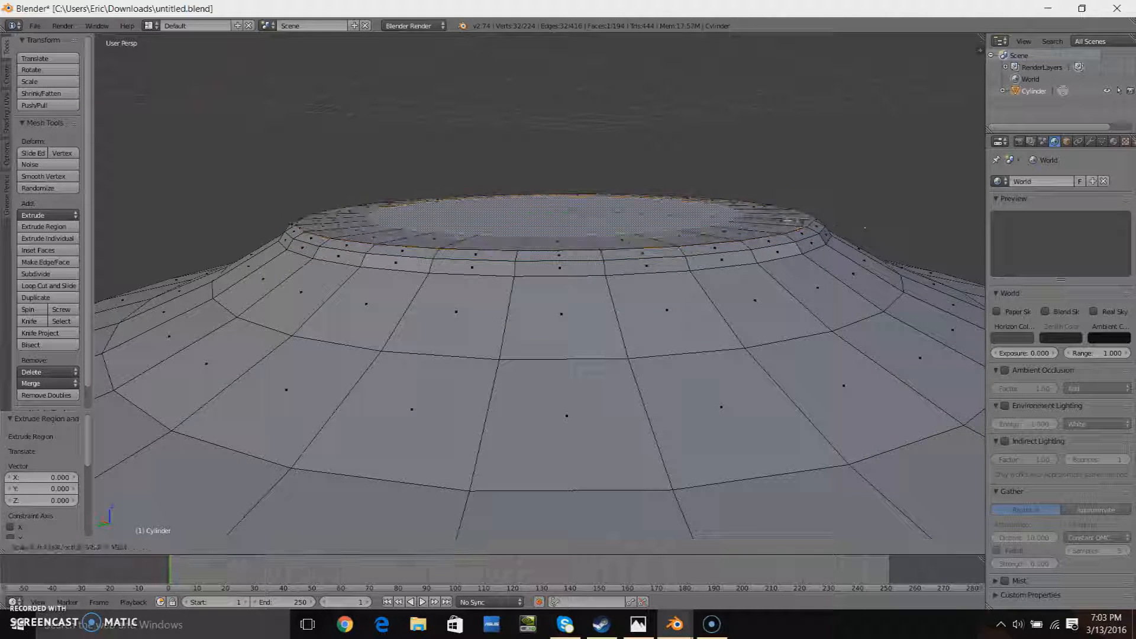
{"action": "left_click", "coordinate": [700, 210]}
{"action": "key", "text": "e"}
{"action": "left_click", "coordinate": [698, 197]}
{"action": "key", "text": "s"}
{"action": "left_click", "coordinate": [686, 197]}
- Extrude the central face into a short neck, raise it about 0.108 units along Z and taper it to about 0.857
{"action": "key", "text": "e"}
{"action": "left_click", "coordinate": [711, 181]}
{"action": "key", "text": "s"}
{"action": "left_click", "coordinate": [537, 147]}
{"action": "key", "text": "g"}
{"action": "key", "text": "z"}
{"action": "left_click", "coordinate": [804, 180]}
{"action": "key", "text": "s"}
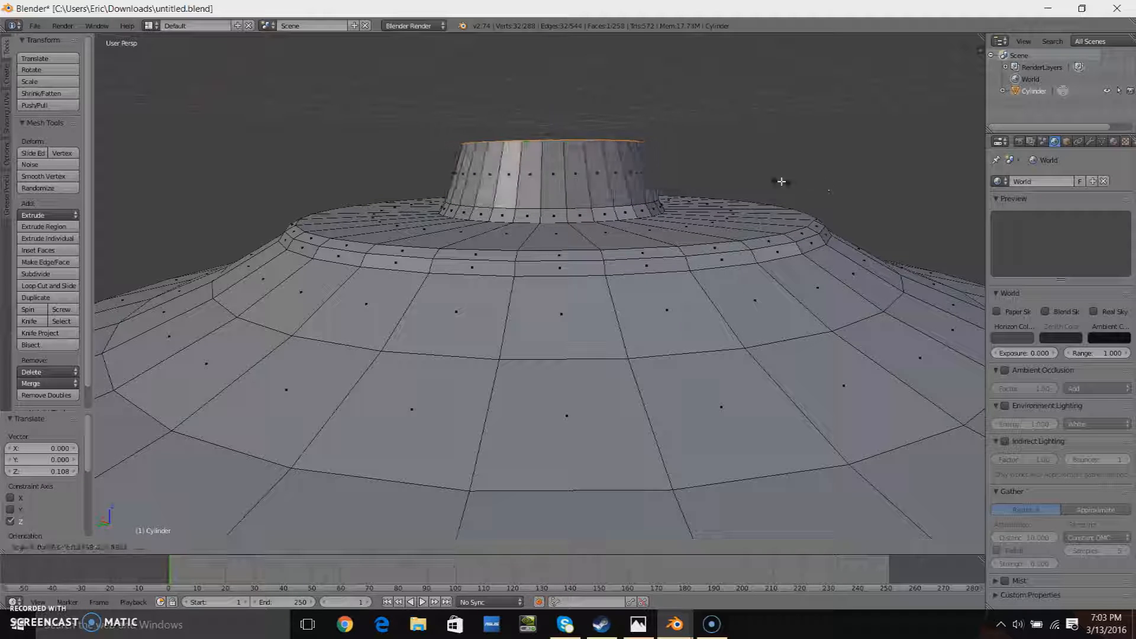
{"action": "left_click", "coordinate": [789, 180]}
- Extrude the neck's top face about 0.330 units upward and scale it down to about 0.797
{"action": "middle_click_drag", "start_coordinate": [715, 117], "coordinate": [707, 228]}
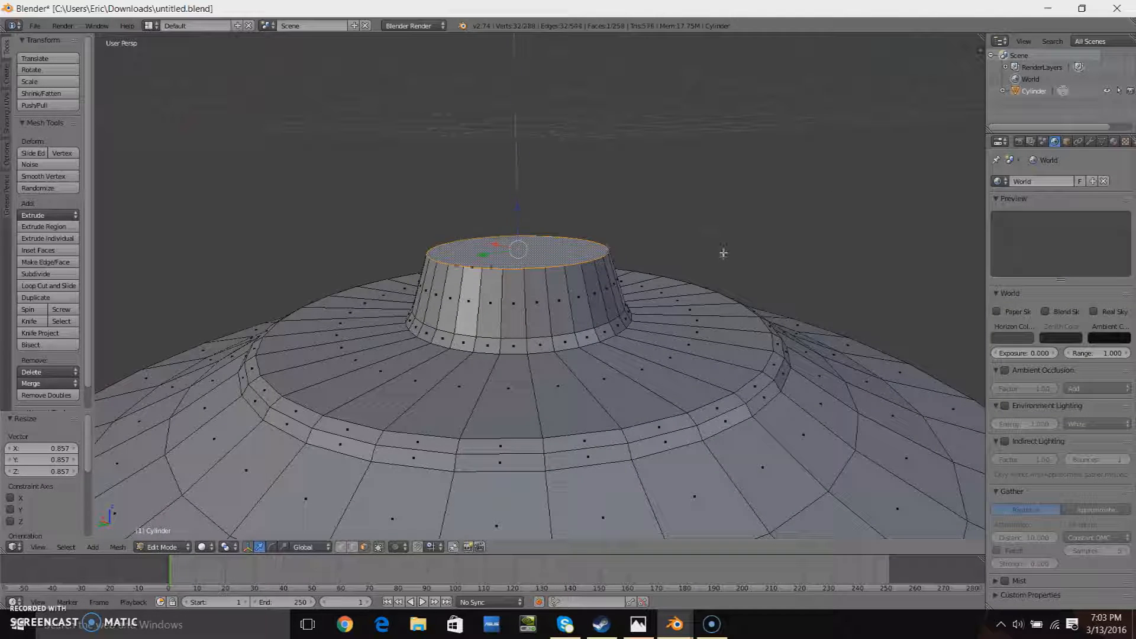
{"action": "key", "text": "e"}
{"action": "left_click", "coordinate": [741, 98]}
{"action": "key", "text": "s"}
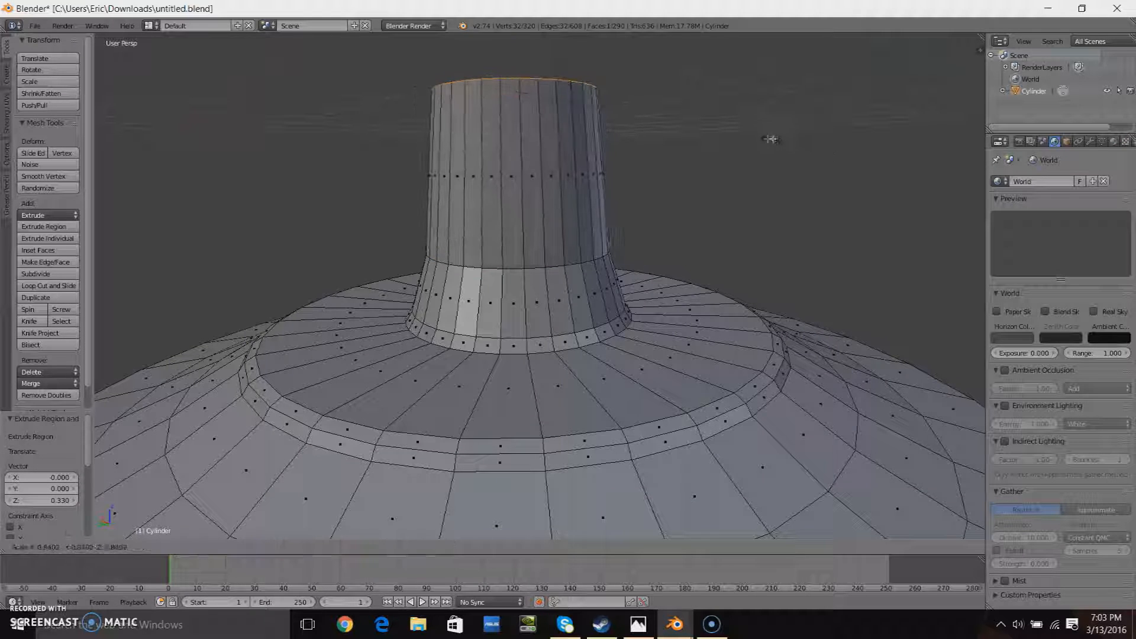
{"action": "left_click", "coordinate": [737, 172]}
- Lengthen the stem with two straight upward extrusions of about 0.780 and 0.820 units
{"action": "scroll", "coordinate": [672, 253], "scroll_direction": "down", "scroll_amount": 8}
{"action": "scroll", "coordinate": [672, 253], "scroll_direction": "up", "scroll_amount": 5}
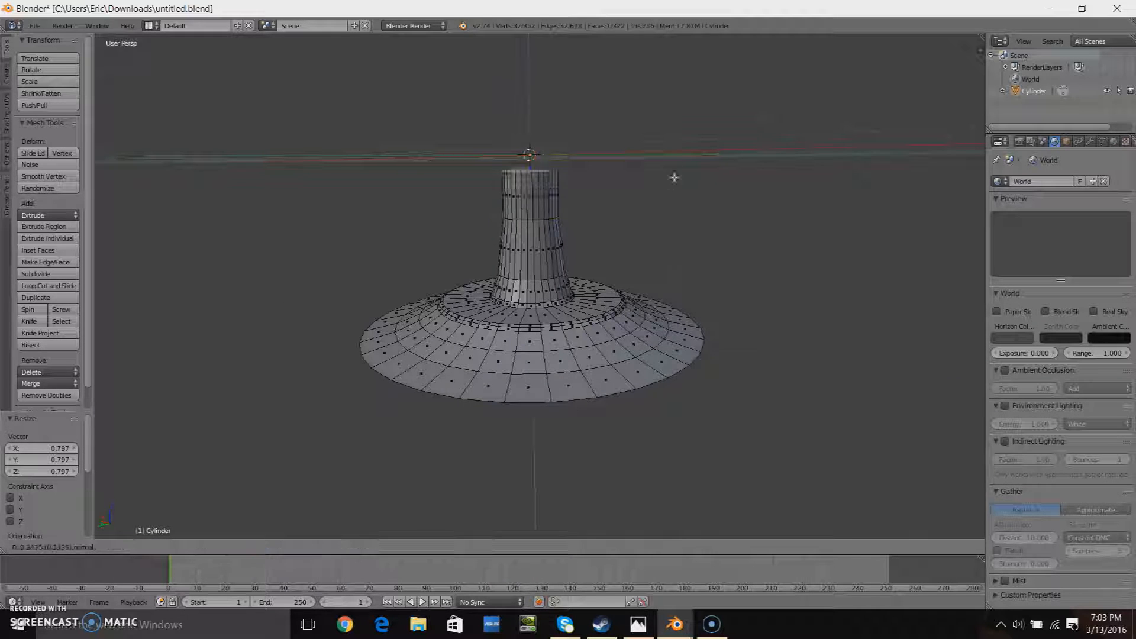
{"action": "left_click", "coordinate": [692, 100]}
{"action": "scroll", "coordinate": [702, 206], "scroll_direction": "down", "scroll_amount": 3}
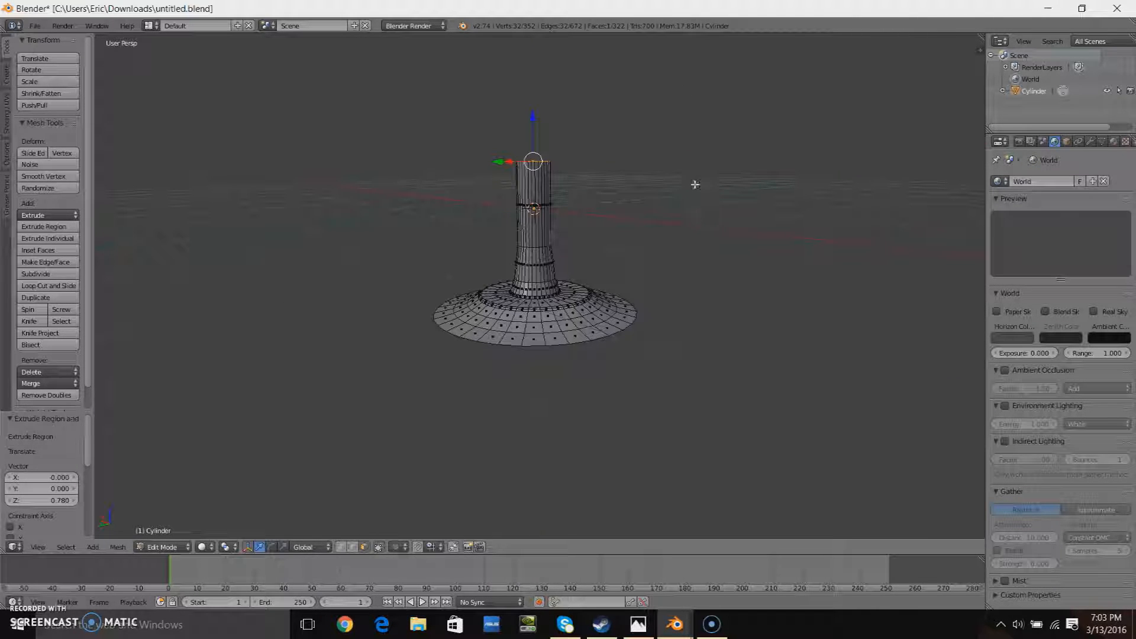
{"action": "key", "text": "e"}
{"action": "left_click", "coordinate": [708, 91]}
- Select the base's bottom face, extrude and scale it, and extrude it once more
{"action": "middle_click_drag", "start_coordinate": [708, 91], "coordinate": [639, 339]}
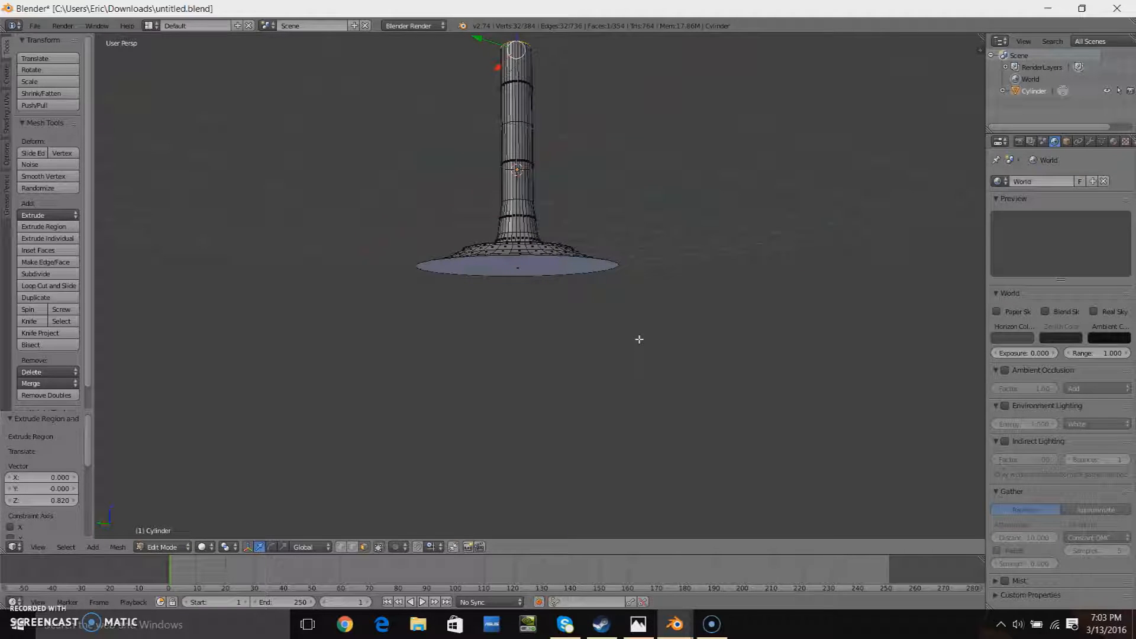
{"action": "right_click", "coordinate": [512, 267]}
{"action": "scroll", "coordinate": [639, 231], "scroll_direction": "up", "scroll_amount": 3}
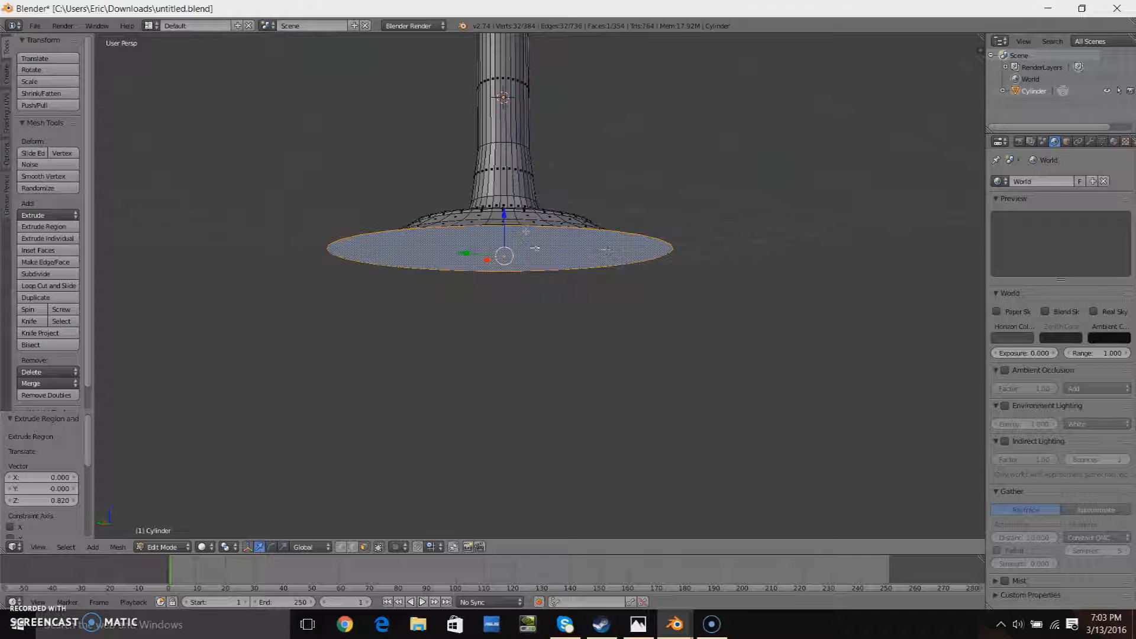
{"action": "middle_click_drag", "start_coordinate": [535, 248], "coordinate": [544, 258]}
{"action": "scroll", "coordinate": [568, 261], "scroll_direction": "up", "scroll_amount": 2}
{"action": "key", "text": "e"}
{"action": "left_click", "coordinate": [654, 198]}
{"action": "key", "text": "s"}
{"action": "left_click", "coordinate": [745, 206]}
{"action": "key", "text": "e"}
{"action": "left_click", "coordinate": [747, 208]}
- Inspect the base and stem in Object Mode with nothing selected
{"action": "key", "text": "Tab"}
{"action": "middle_click_drag", "start_coordinate": [763, 106], "coordinate": [777, 156]}
{"action": "scroll", "coordinate": [778, 157], "scroll_direction": "down", "scroll_amount": 6}
{"action": "key", "text": "a"}
{"action": "middle_click_drag", "start_coordinate": [750, 195], "coordinate": [750, 214]}
{"action": "middle_click_drag", "start_coordinate": [749, 214], "coordinate": [748, 299], "text": "shift"}
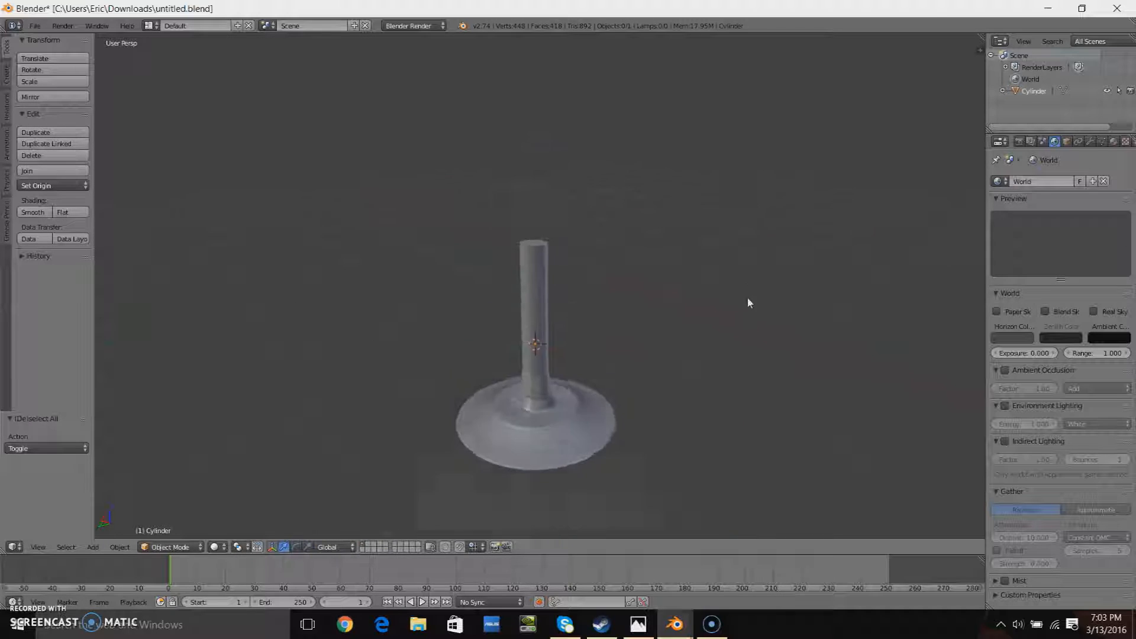
- Return to Edit Mode and scale up the stem's top face
{"action": "scroll", "coordinate": [747, 297], "scroll_direction": "up", "scroll_amount": 3}
{"action": "key", "text": "Tab"}
{"action": "right_click", "coordinate": [528, 188]}
{"action": "scroll", "coordinate": [758, 289], "scroll_direction": "down", "scroll_amount": 2}
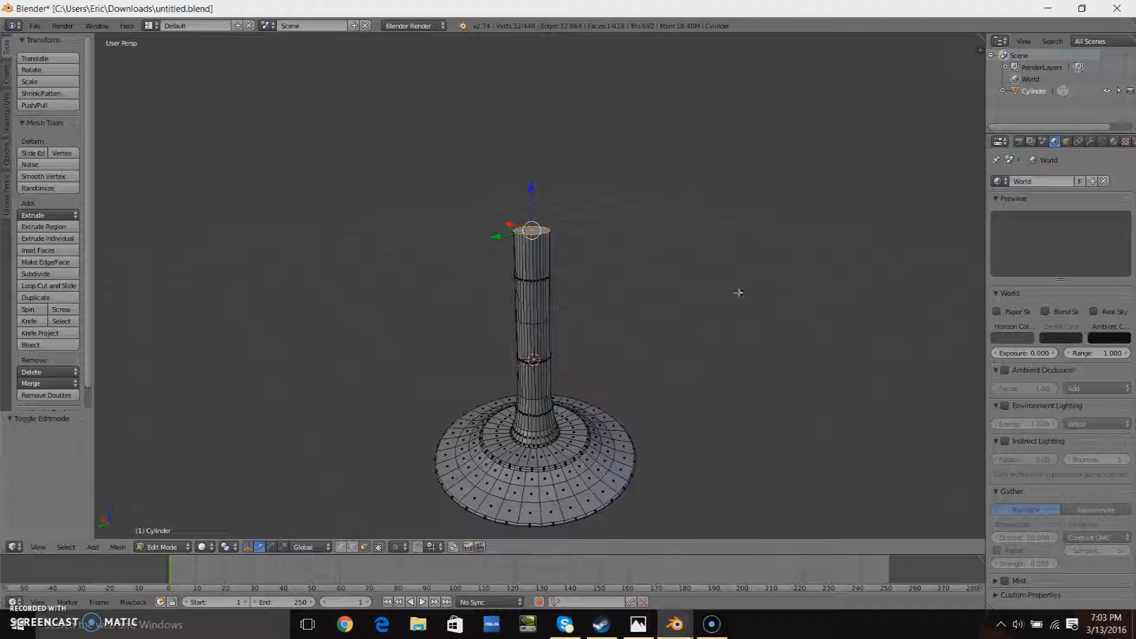
{"action": "key", "text": "s"}
{"action": "left_click", "coordinate": [689, 232]}
- Extrude the stem's top face, scale it wider and raise it about 0.287 units along Z
{"action": "key", "text": "e"}
{"action": "left_click", "coordinate": [698, 206]}
{"action": "key", "text": "s"}
{"action": "left_click", "coordinate": [764, 184]}
{"action": "key", "text": "g"}
{"action": "key", "text": "z"}
{"action": "left_click", "coordinate": [737, 249]}
- Flare the stem's top with two extrusions, scaling them to about 1.477 and 1.602 and raising the second about 0.183 units
{"action": "middle_click_drag", "start_coordinate": [736, 249], "coordinate": [743, 244]}
{"action": "key", "text": "e"}
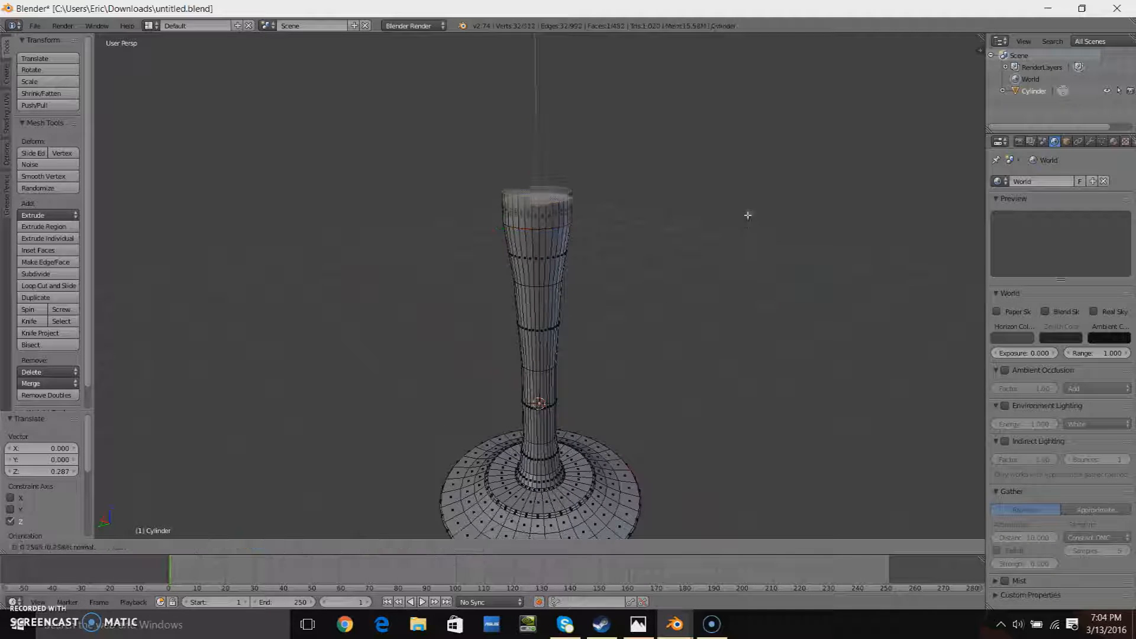
{"action": "left_click", "coordinate": [868, 195]}
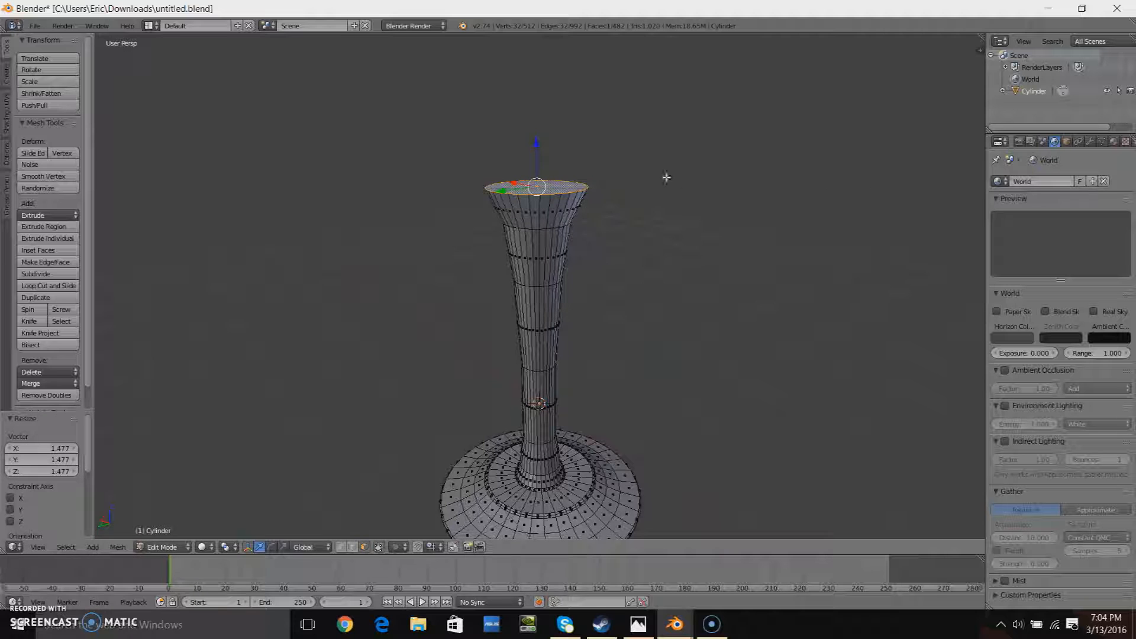
{"action": "key", "text": "e"}
{"action": "left_click", "coordinate": [699, 218]}
{"action": "key", "text": "s"}
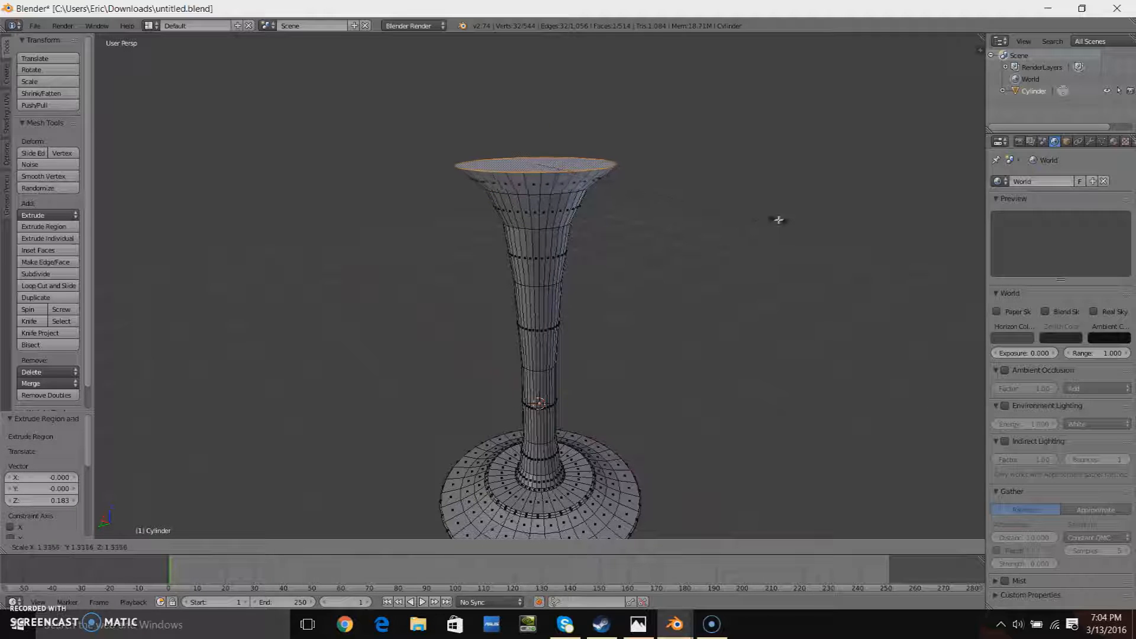
{"action": "left_click", "coordinate": [796, 219]}
- Extrude the flared top about 0.232 units upward, widen it into the bowl's base and lower it about 0.045 units along Z
{"action": "scroll", "coordinate": [794, 213], "scroll_direction": "down", "scroll_amount": 3}
{"action": "middle_click_drag", "start_coordinate": [794, 213], "coordinate": [781, 209]}
{"action": "scroll", "coordinate": [783, 233], "scroll_direction": "up", "scroll_amount": 4}
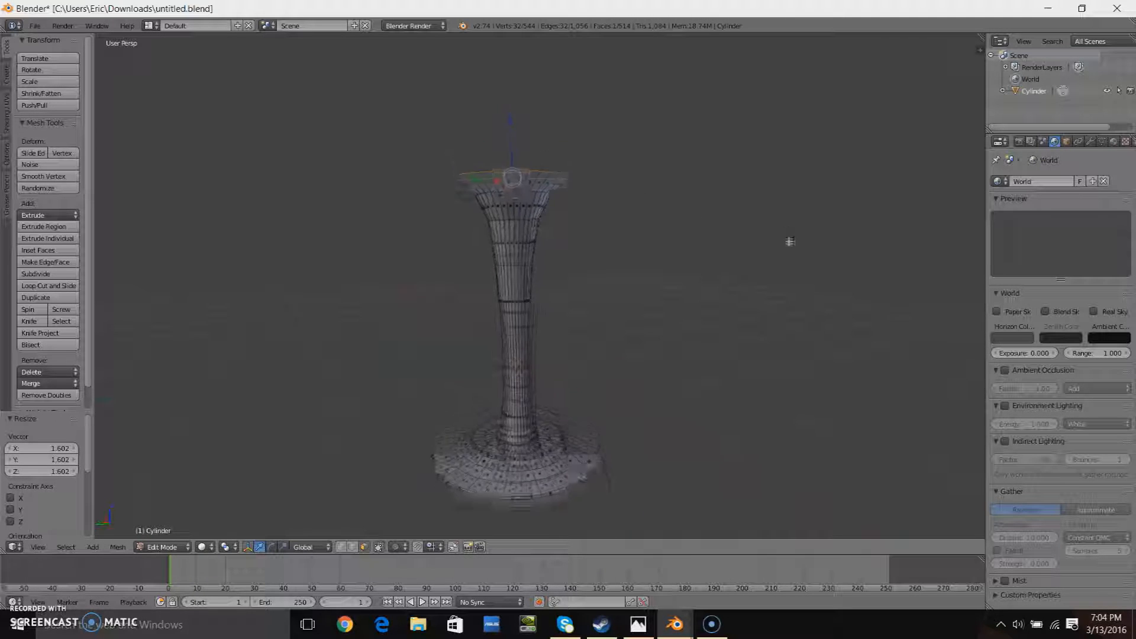
{"action": "key", "text": "e"}
{"action": "left_click", "coordinate": [785, 213]}
{"action": "key", "text": "s"}
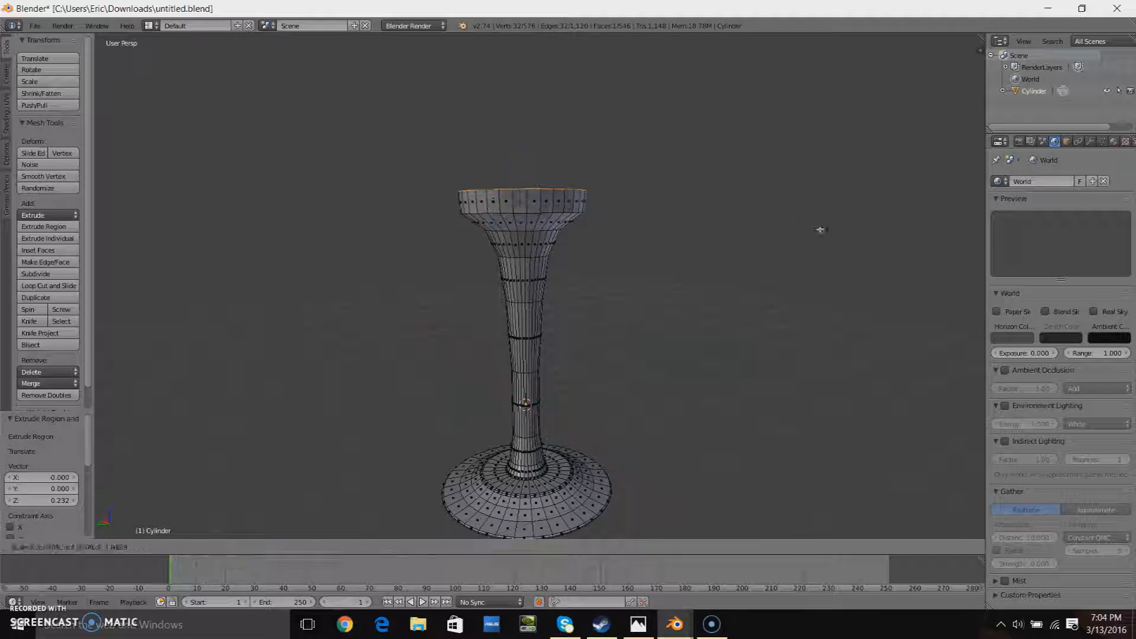
{"action": "left_click", "coordinate": [195, 293]}
{"action": "left_click_drag", "start_coordinate": [513, 152], "coordinate": [516, 156]}
- Extrude the bowl's top face about 0.199 units upward, scale it to about 1.075 and adjust its height along Z
{"action": "middle_click_drag", "start_coordinate": [583, 137], "coordinate": [768, 210]}
{"action": "key", "text": "e"}
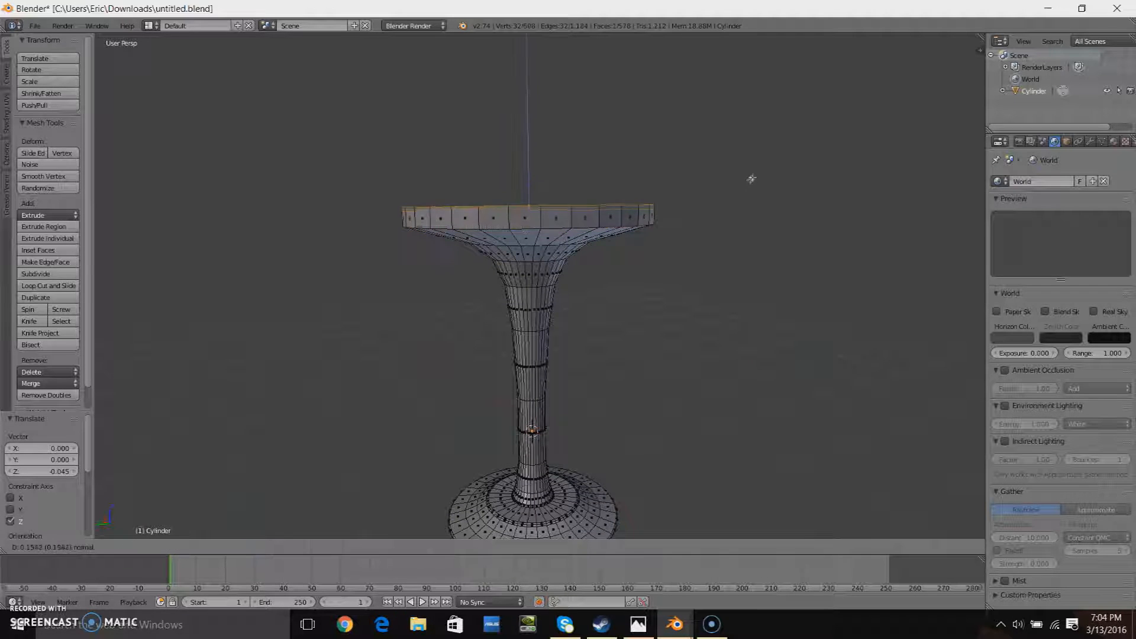
{"action": "left_click", "coordinate": [752, 177]}
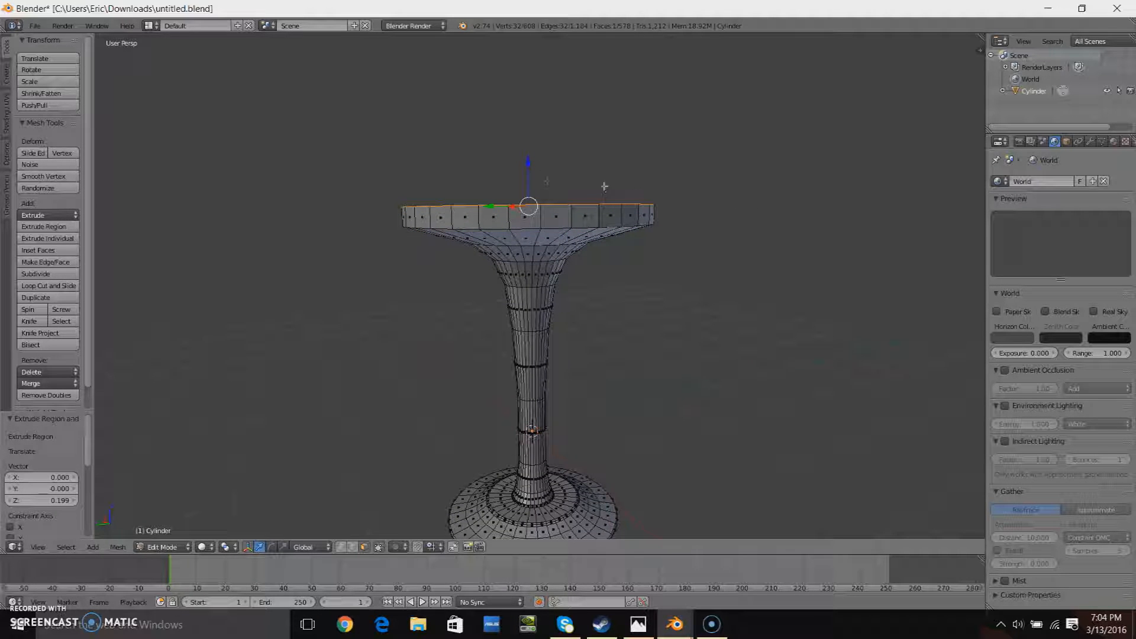
{"action": "key", "text": "s"}
{"action": "left_click", "coordinate": [533, 165]}
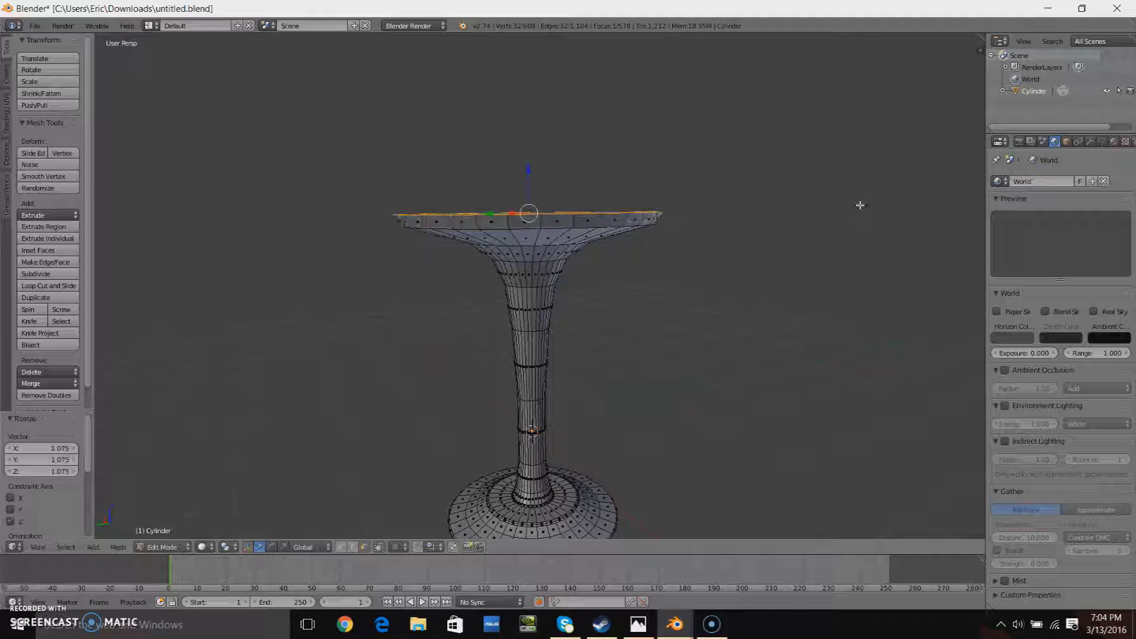
{"action": "left_click_drag", "start_coordinate": [536, 174], "coordinate": [532, 163]}
- Extrude the bowl's top face upward to form the lower wall and scale it to about 1.113
{"action": "key", "text": "e"}
{"action": "left_click", "coordinate": [779, 125]}
{"action": "key", "text": "s"}
{"action": "left_click", "coordinate": [811, 132]}
{"action": "scroll", "coordinate": [763, 159], "scroll_direction": "down", "scroll_amount": 7}
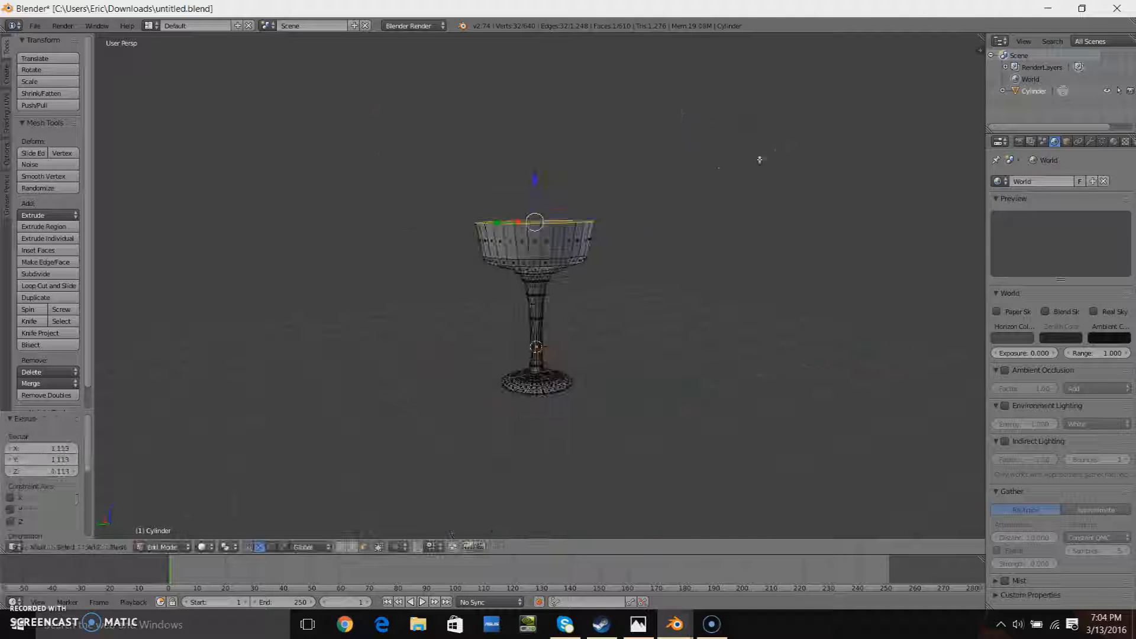
- Extrude another wall section upward from the bowl's top face and scale it to about 1.022
{"action": "scroll", "coordinate": [715, 203], "scroll_direction": "up", "scroll_amount": 7}
{"action": "key", "text": "e"}
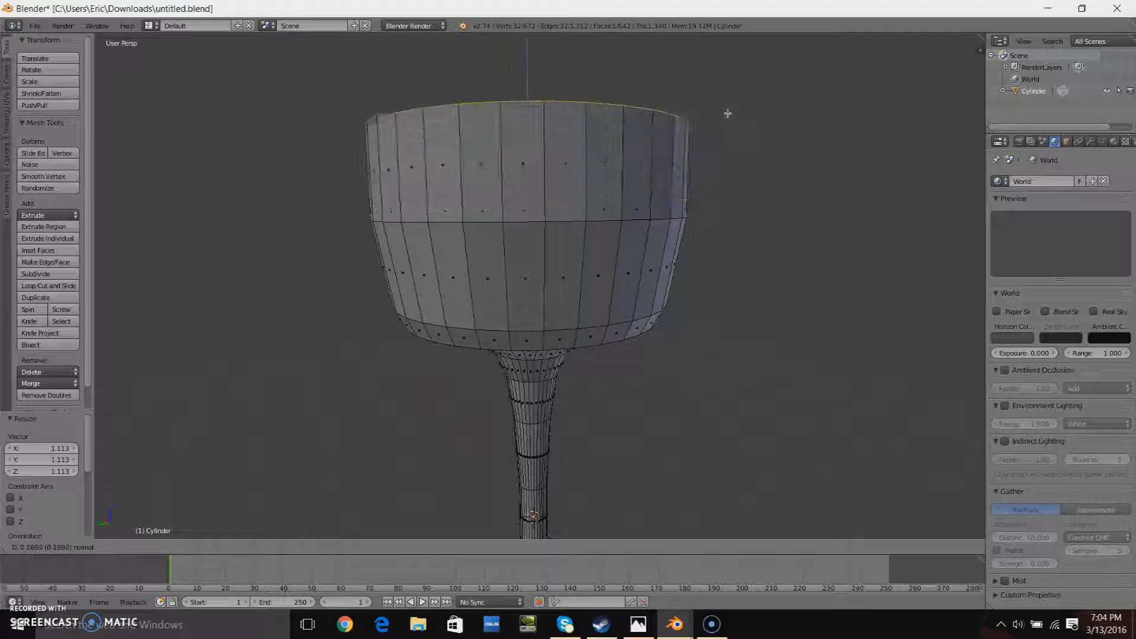
{"action": "left_click", "coordinate": [728, 111]}
{"action": "key", "text": "s"}
{"action": "left_click", "coordinate": [742, 107]}
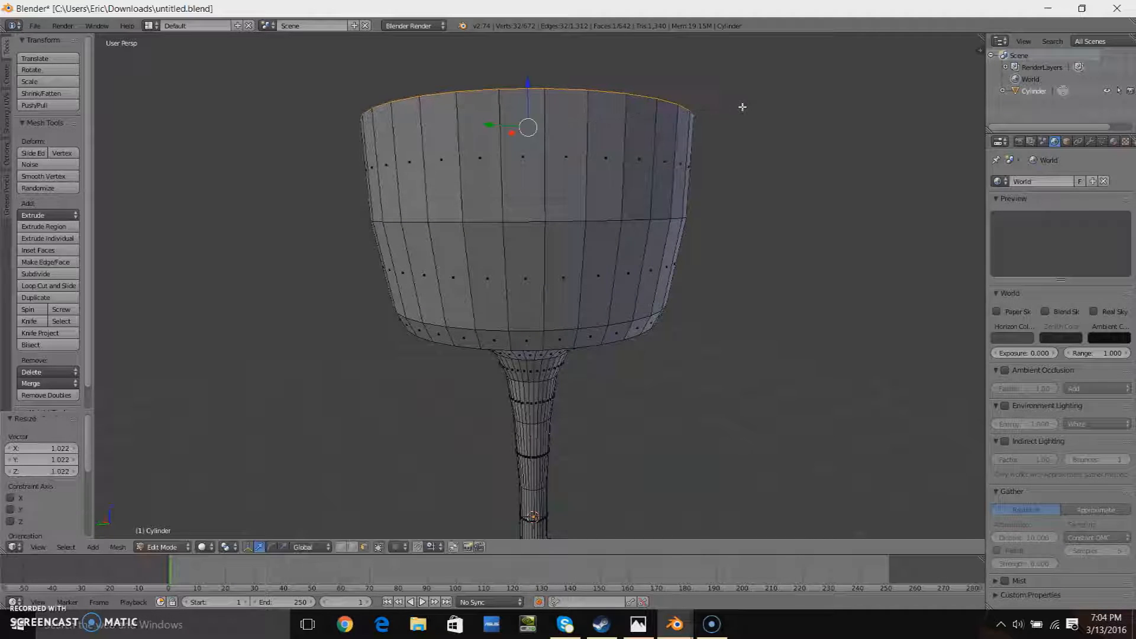
- Extrude a further wall section from the bowl's top face and lower that face about 0.346 units along Z
{"action": "scroll", "coordinate": [734, 115], "scroll_direction": "down", "scroll_amount": 4}
{"action": "key", "text": "e"}
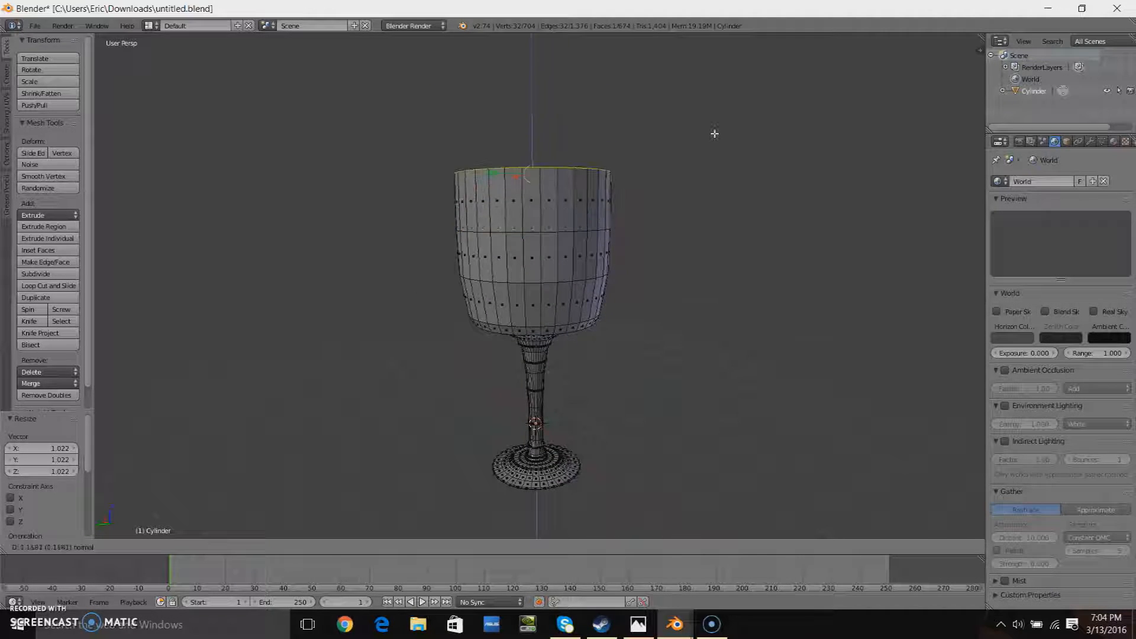
{"action": "left_click", "coordinate": [713, 132]}
{"action": "left_click_drag", "start_coordinate": [533, 131], "coordinate": [539, 145]}
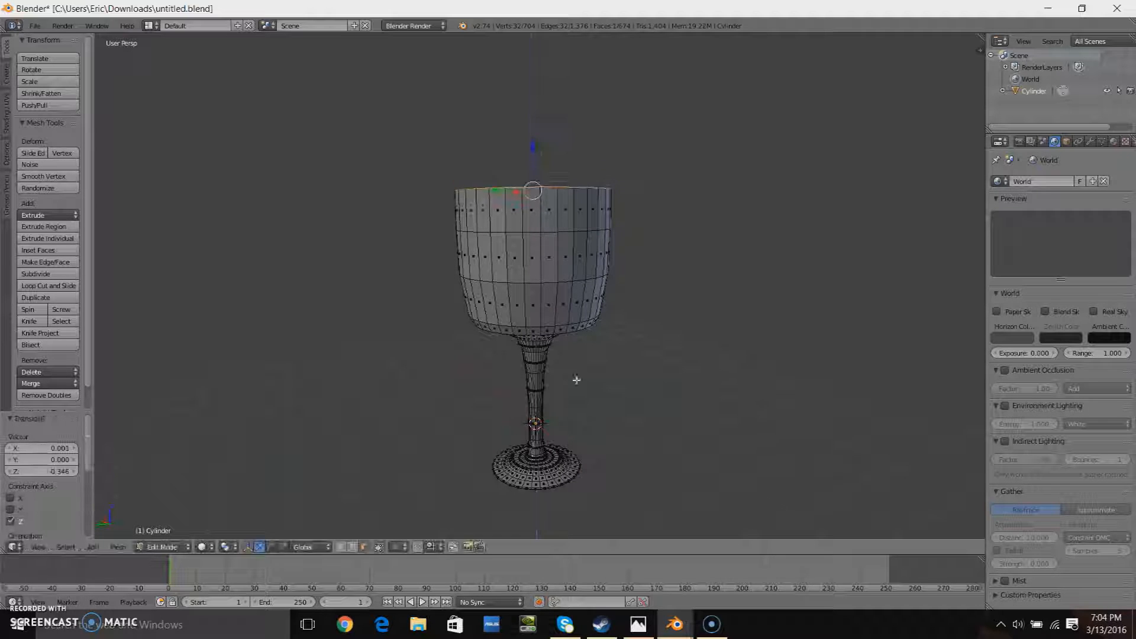
- Inspect the whole goblet from several angles in Object Mode
{"action": "scroll", "coordinate": [574, 379], "scroll_direction": "down", "scroll_amount": 2}
{"action": "key", "text": "Tab"}
{"action": "middle_click_drag", "start_coordinate": [571, 374], "coordinate": [617, 300]}
{"action": "scroll", "coordinate": [543, 303], "scroll_direction": "up", "scroll_amount": 4}
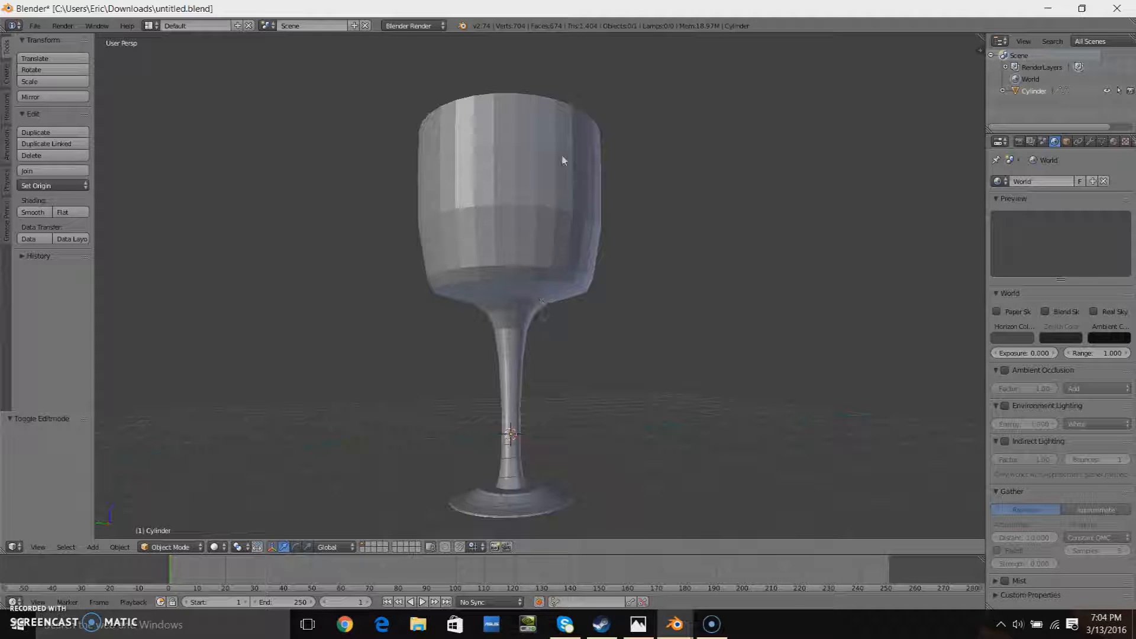
{"action": "middle_click_drag", "start_coordinate": [581, 215], "coordinate": [586, 259]}
{"action": "scroll", "coordinate": [565, 122], "scroll_direction": "down", "scroll_amount": 3}
{"action": "scroll", "coordinate": [576, 200], "scroll_direction": "up", "scroll_amount": 2}
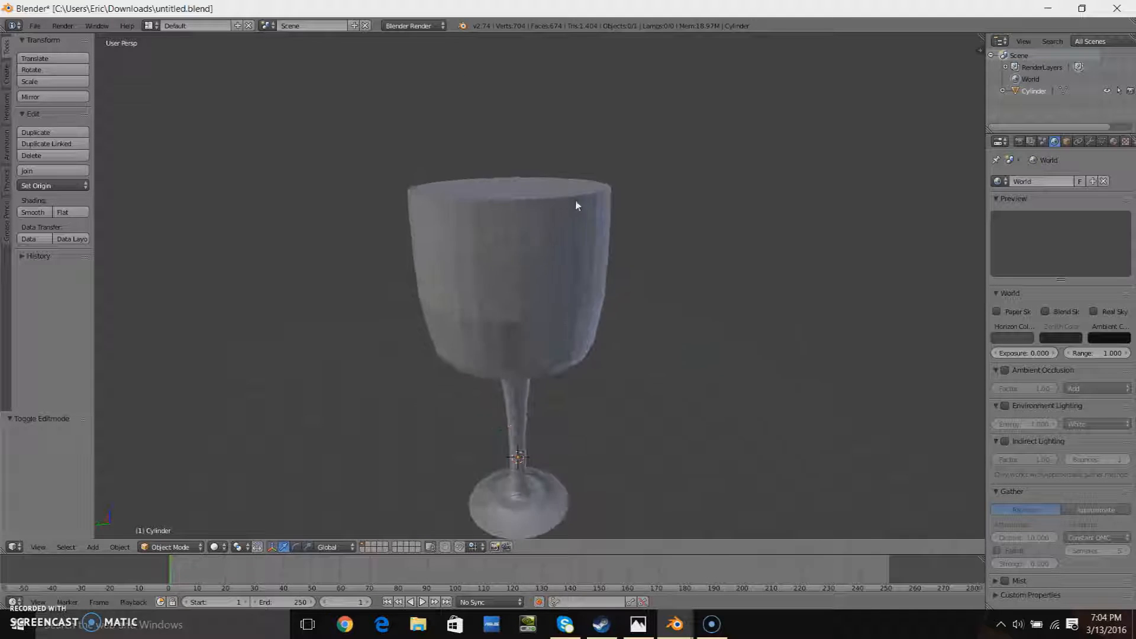
- Return to Edit Mode, extrude the bowl's top face about 0.028 units upward and scale it slightly inward
{"action": "middle_click_drag", "start_coordinate": [563, 200], "coordinate": [568, 243], "text": "shift"}
{"action": "key", "text": "Tab"}
{"action": "scroll", "coordinate": [642, 193], "scroll_direction": "up", "scroll_amount": 1}
{"action": "scroll", "coordinate": [642, 192], "scroll_direction": "up", "scroll_amount": 2}
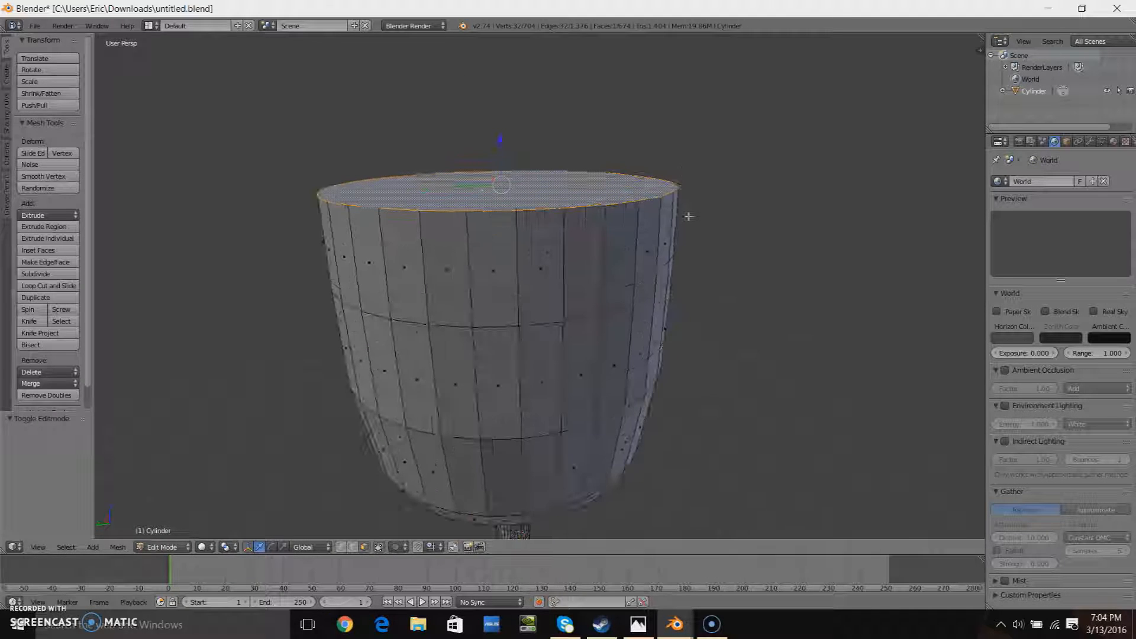
{"action": "key", "text": "e"}
{"action": "left_click", "coordinate": [689, 213]}
{"action": "key", "text": "s"}
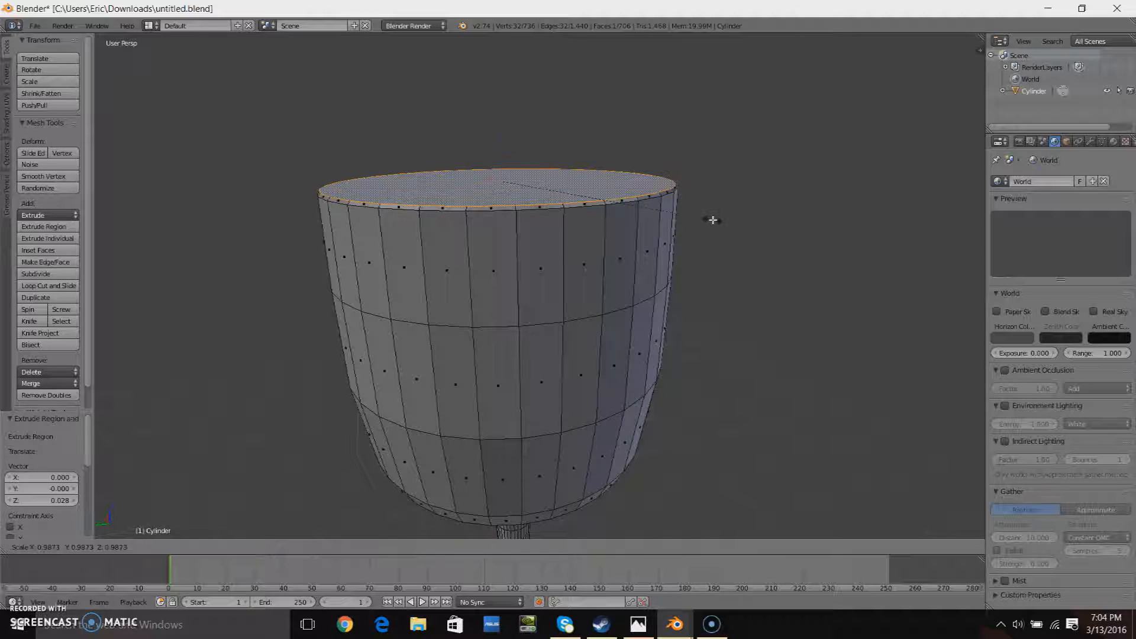
{"action": "left_click", "coordinate": [714, 220]}
- Extrude the bowl's top face slightly upward again and scale it to about 0.962
{"action": "key", "text": "e"}
{"action": "left_click", "coordinate": [714, 209]}
{"action": "key", "text": "s"}
{"action": "left_click", "coordinate": [705, 208]}
- Extrude the bowl's top face in place and scale it inward to about 0.938 to form the rim
{"action": "middle_click_drag", "start_coordinate": [613, 145], "coordinate": [698, 204]}
{"action": "key", "text": "e"}
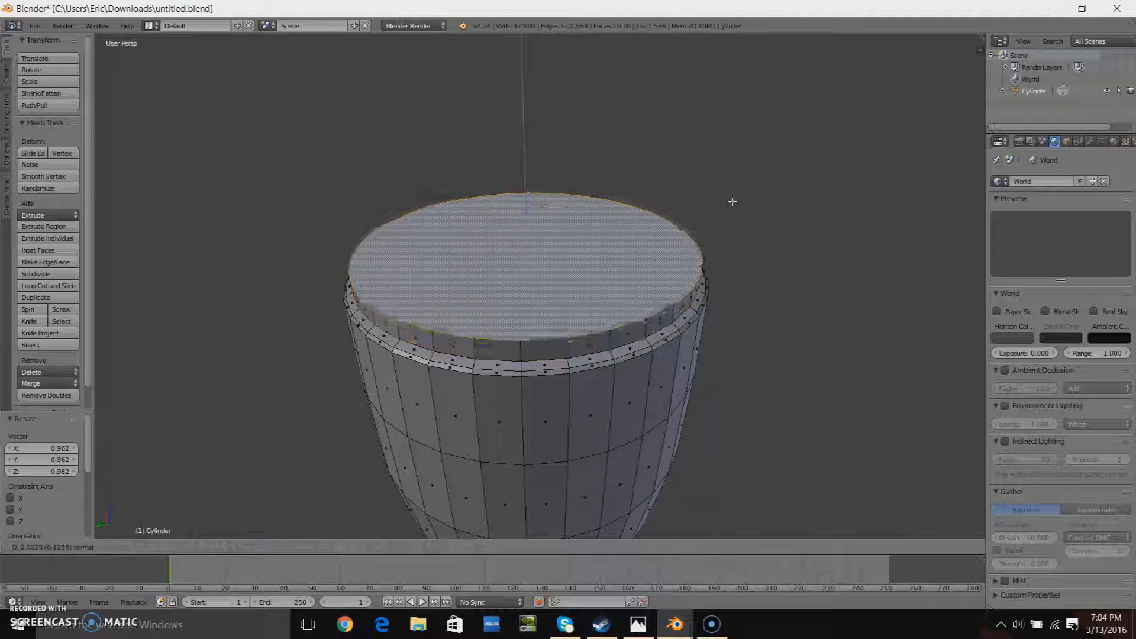
{"action": "right_click", "coordinate": [734, 202]}
{"action": "key", "text": "s"}
{"action": "left_click", "coordinate": [787, 285]}
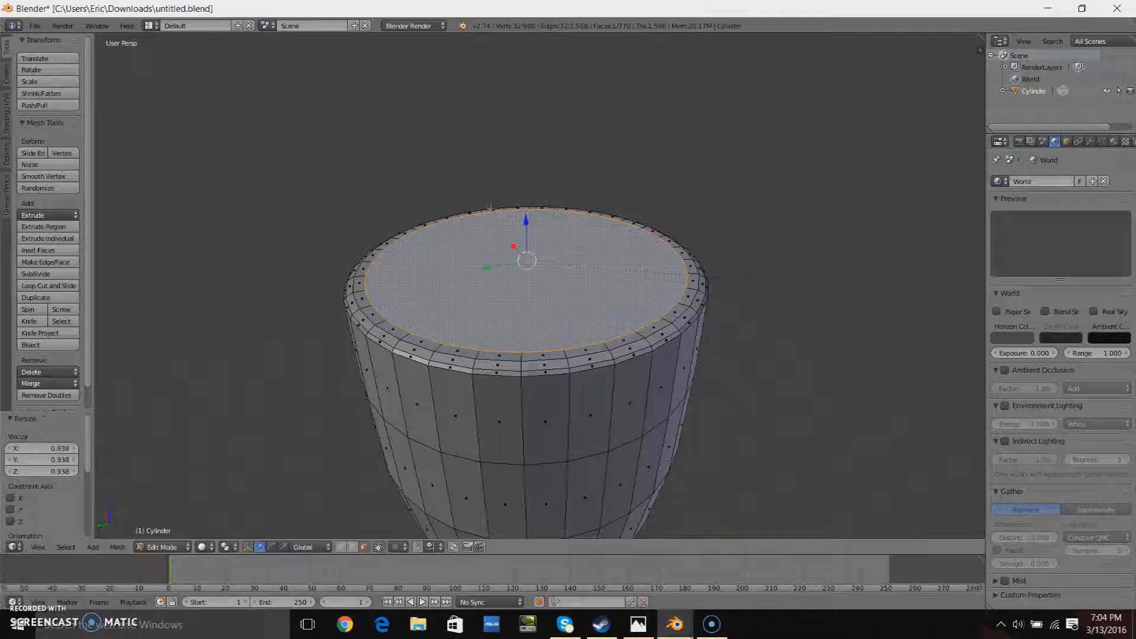
- Extrude the face inside the rim downward into the bowl and scale it to about 0.965
{"action": "left_click_drag", "start_coordinate": [526, 219], "coordinate": [528, 221]}
{"action": "right_click", "coordinate": [529, 223]}
{"action": "key", "text": "e"}
{"action": "left_click", "coordinate": [709, 235]}
{"action": "key", "text": "s"}
{"action": "left_click", "coordinate": [858, 253]}
- Lower the inner face about 0.777 units along Z to deepen the hollow of the bowl
{"action": "scroll", "coordinate": [857, 254], "scroll_direction": "down", "scroll_amount": 5}
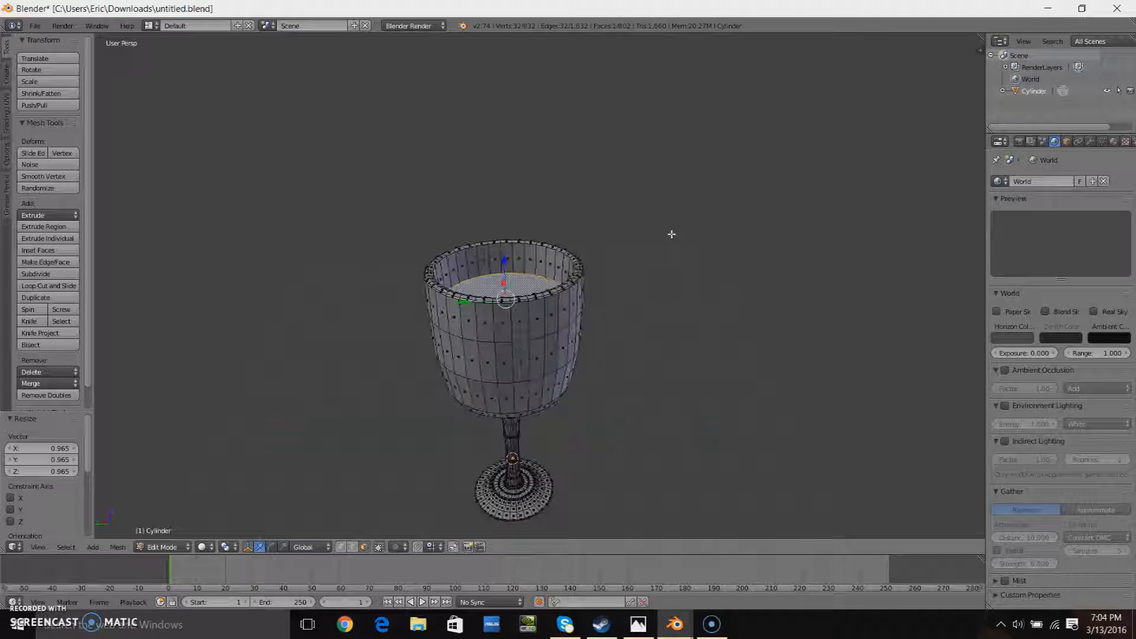
{"action": "key", "text": "g"}
{"action": "key", "text": "z"}
{"action": "left_click", "coordinate": [519, 286]}
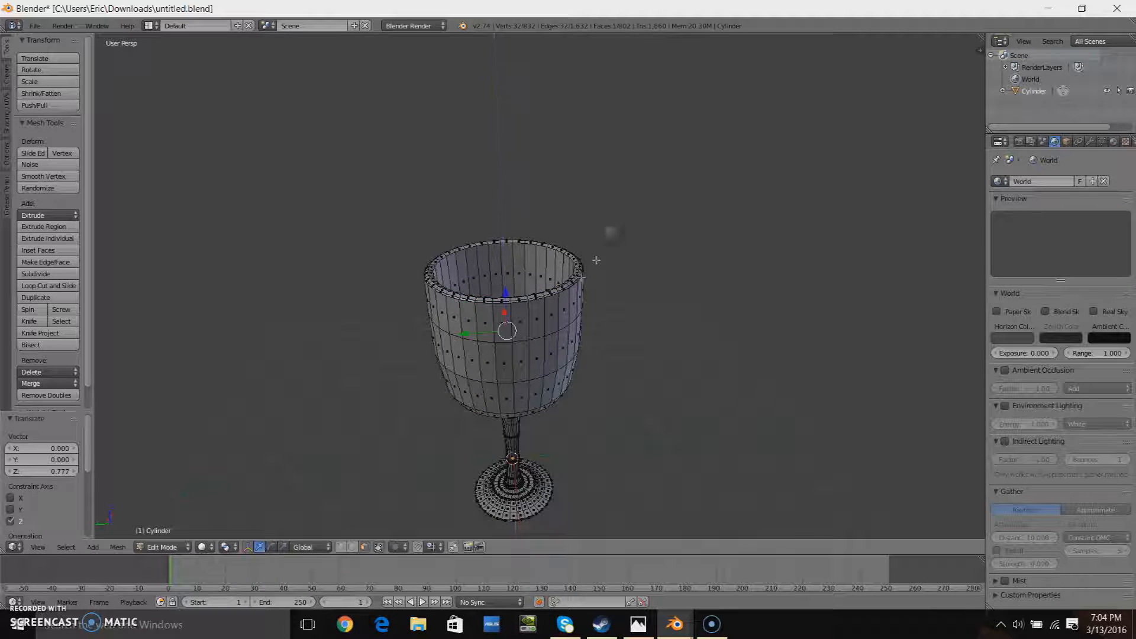
- Extrude the bowl's inner floor down twice, about 0.137 and 0.112 units, scaling it inward each time, the second to about 0.851
{"action": "middle_click_drag", "start_coordinate": [612, 252], "coordinate": [676, 238]}
{"action": "scroll", "coordinate": [681, 239], "scroll_direction": "up", "scroll_amount": 4}
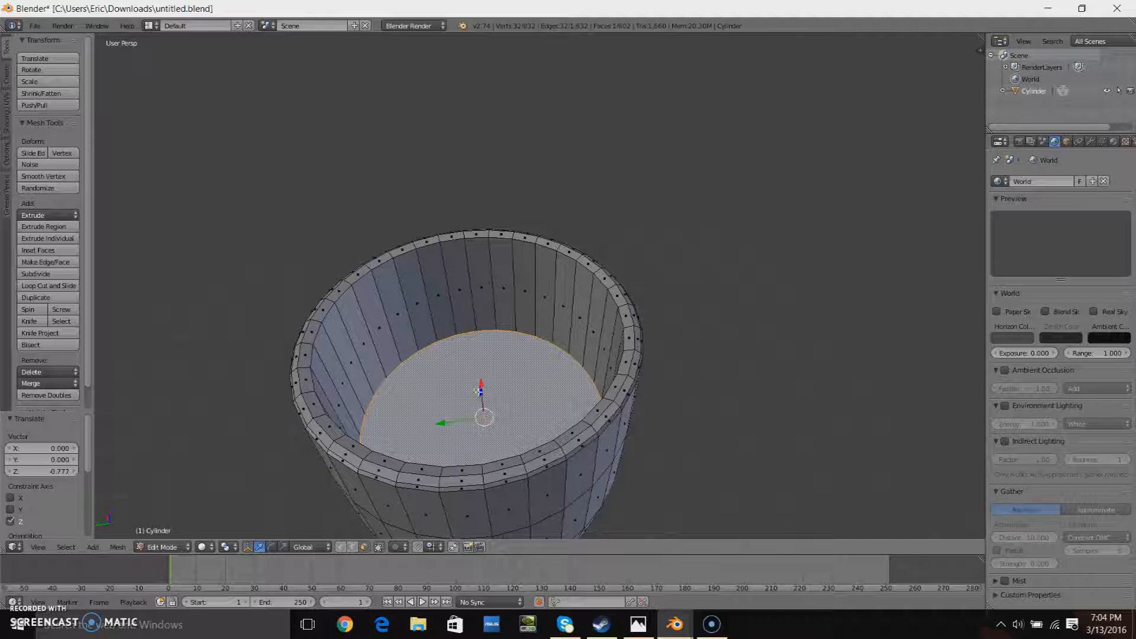
{"action": "key", "text": "e"}
{"action": "left_click", "coordinate": [675, 292]}
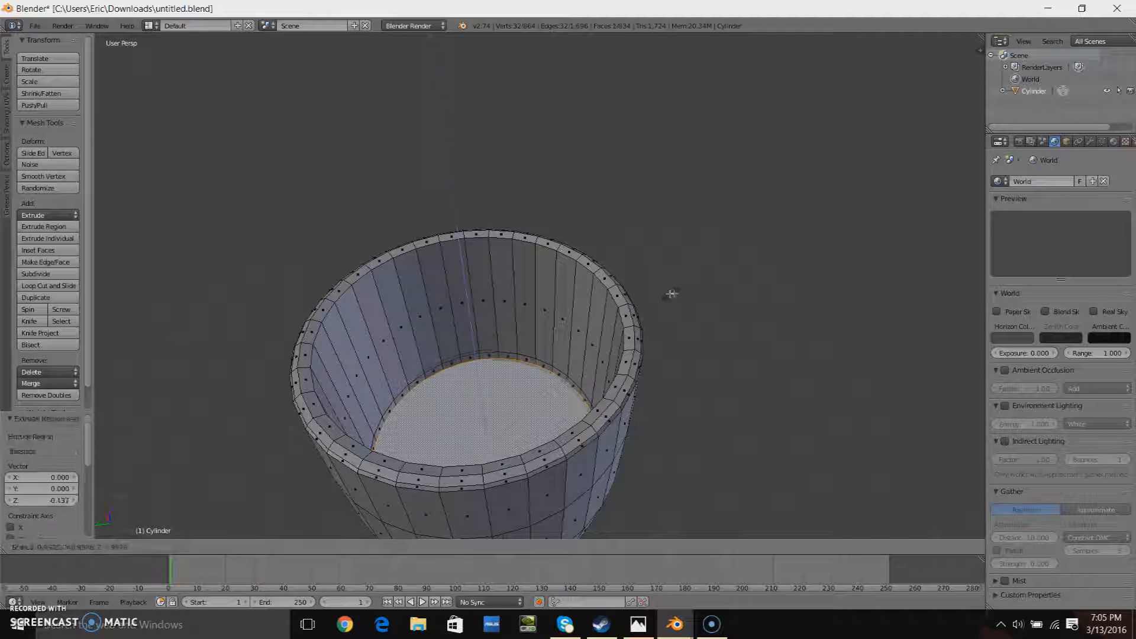
{"action": "left_click", "coordinate": [663, 294]}
{"action": "key", "text": "e"}
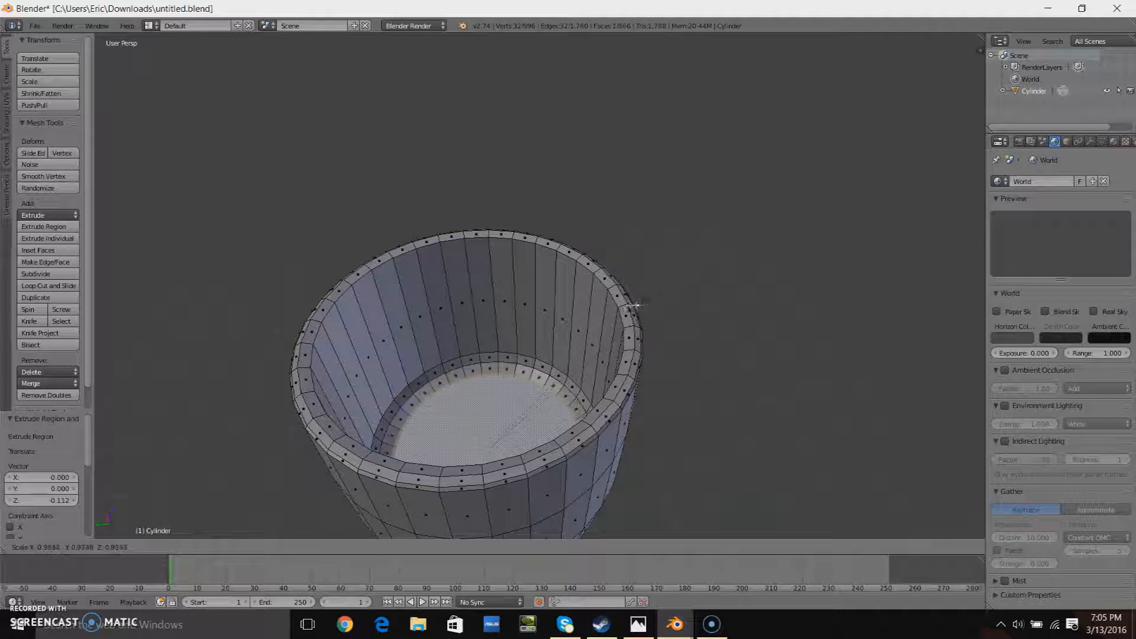
{"action": "left_click", "coordinate": [625, 305]}
- Extrude the bowl's inner floor face in place and scale it inward to about 0.85
{"action": "middle_click_drag", "start_coordinate": [647, 340], "coordinate": [543, 245]}
{"action": "scroll", "coordinate": [556, 282], "scroll_direction": "down", "scroll_amount": 6}
{"action": "scroll", "coordinate": [562, 279], "scroll_direction": "up", "scroll_amount": 4}
{"action": "scroll", "coordinate": [676, 271], "scroll_direction": "up", "scroll_amount": 6}
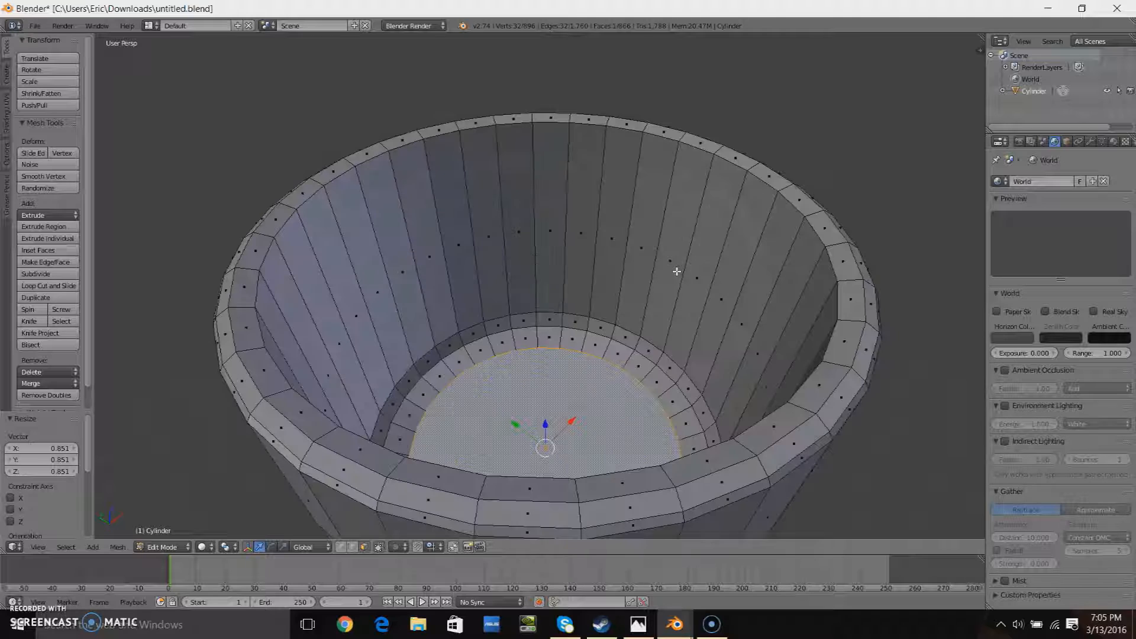
{"action": "key", "text": "e"}
{"action": "key", "text": "s"}
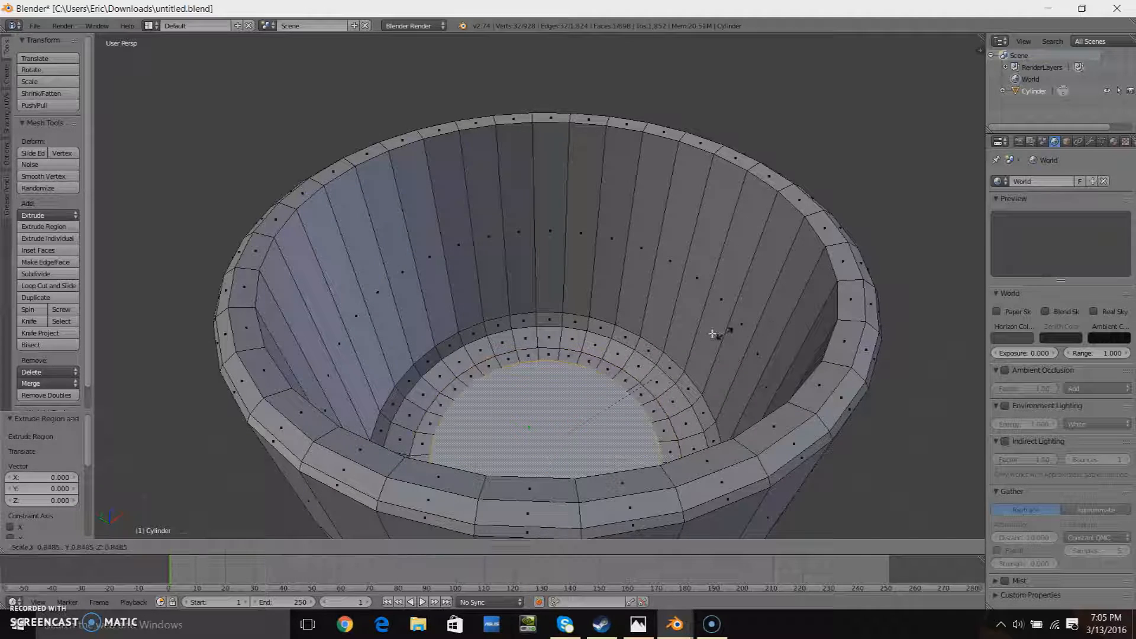
{"action": "left_click", "coordinate": [721, 330]}
- Lower the innermost floor face along Z, ending with a move of about 0.048 units
{"action": "scroll", "coordinate": [690, 322], "scroll_direction": "down", "scroll_amount": 5}
{"action": "key", "text": "g"}
{"action": "key", "text": "z"}
{"action": "left_click", "coordinate": [505, 349]}
{"action": "mouse_move", "coordinate": [506, 349]}
{"action": "middle_mouse_down"}
{"action": "mouse_move", "coordinate": [540, 264]}
{"action": "mouse_move", "coordinate": [512, 202]}
{"action": "mouse_move", "coordinate": [505, 351]}
{"action": "middle_mouse_up"}
{"action": "left_click_drag", "start_coordinate": [517, 355], "coordinate": [519, 364]}
- Return to Object Mode and apply smooth shading to the whole wine glass
{"action": "middle_click_drag", "start_coordinate": [615, 229], "coordinate": [599, 173]}
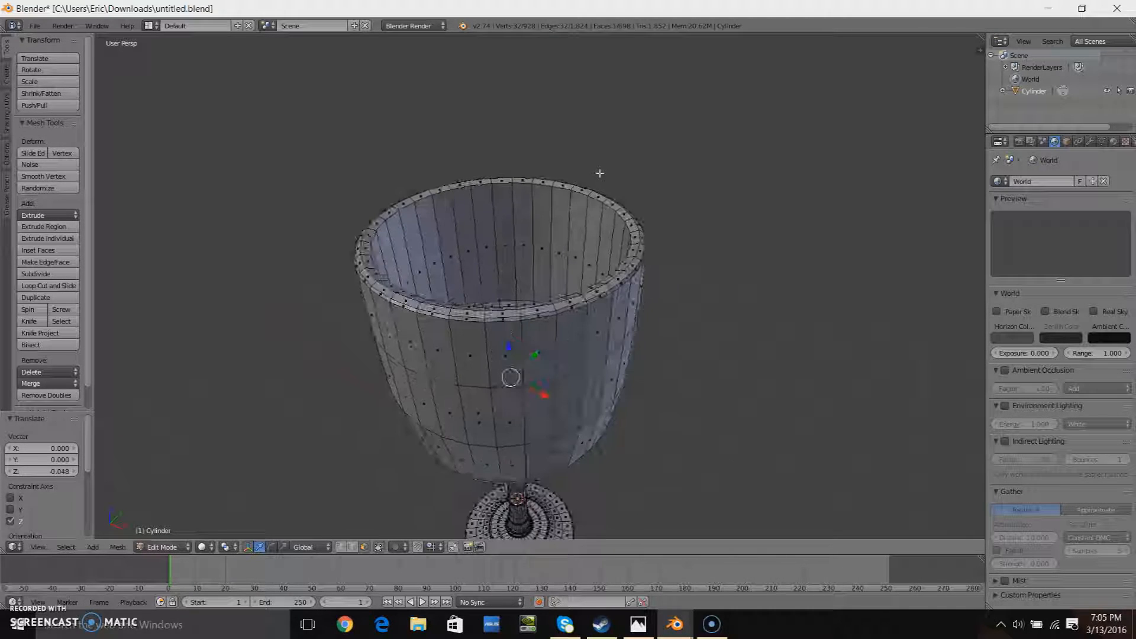
{"action": "scroll", "coordinate": [492, 205], "scroll_direction": "down", "scroll_amount": 3}
{"action": "key", "text": "a"}
{"action": "key", "text": "Tab"}
{"action": "mouse_move", "coordinate": [502, 335]}
{"action": "middle_mouse_down"}
{"action": "mouse_move", "coordinate": [490, 223]}
{"action": "mouse_move", "coordinate": [675, 236]}
{"action": "mouse_move", "coordinate": [700, 170]}
{"action": "mouse_move", "coordinate": [670, 196]}
{"action": "middle_mouse_up"}
{"action": "key", "text": "a"}
{"action": "middle_click_drag", "start_coordinate": [640, 142], "coordinate": [553, 305]}
{"action": "scroll", "coordinate": [554, 306], "scroll_direction": "up", "scroll_amount": 2}
{"action": "left_click", "coordinate": [25, 214]}
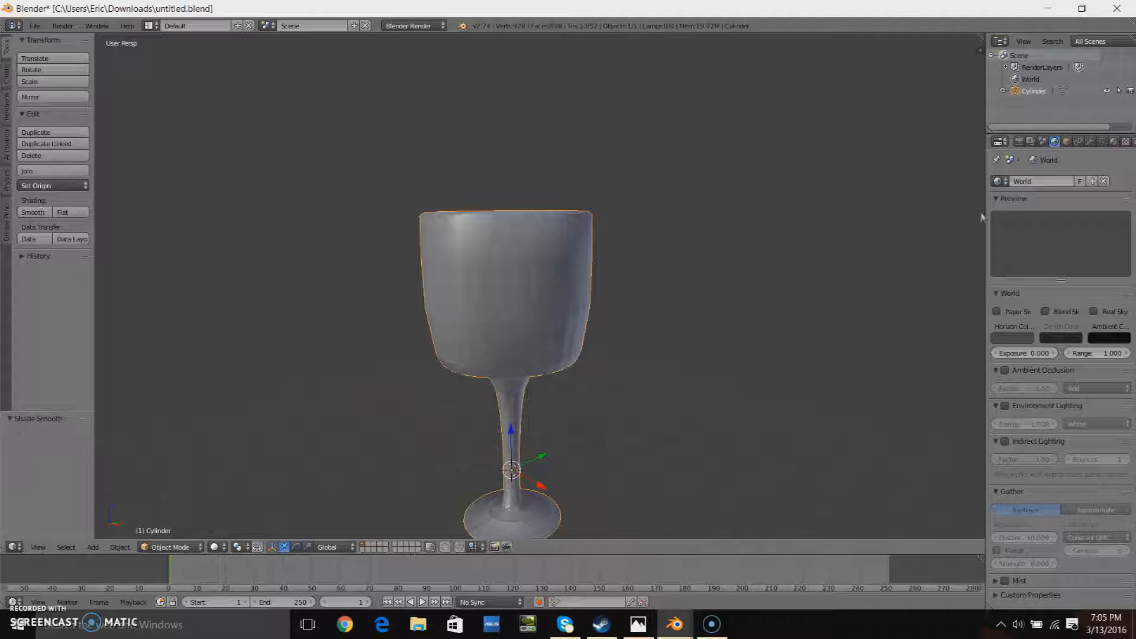
{"action": "scroll", "coordinate": [723, 185], "scroll_direction": "down", "scroll_amount": 1}
{"action": "key", "text": "a"}
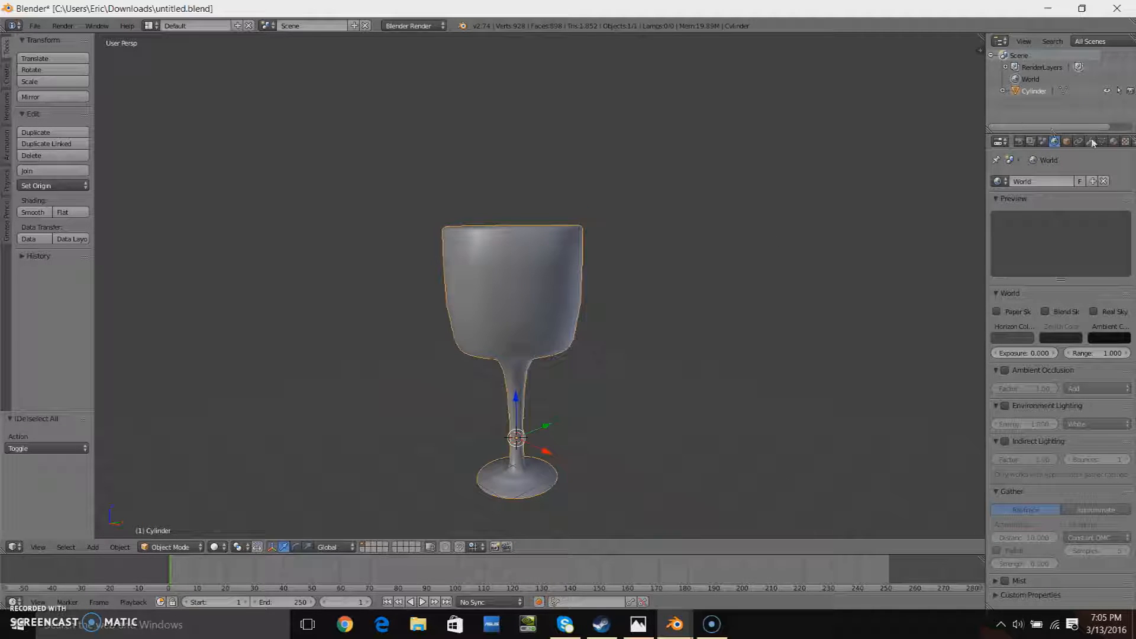
- Add a Subdivision Surface modifier to the wine glass and set its viewport subdivisions to 2
{"action": "left_click", "coordinate": [1092, 142]}
{"action": "left_click", "coordinate": [1067, 182]}
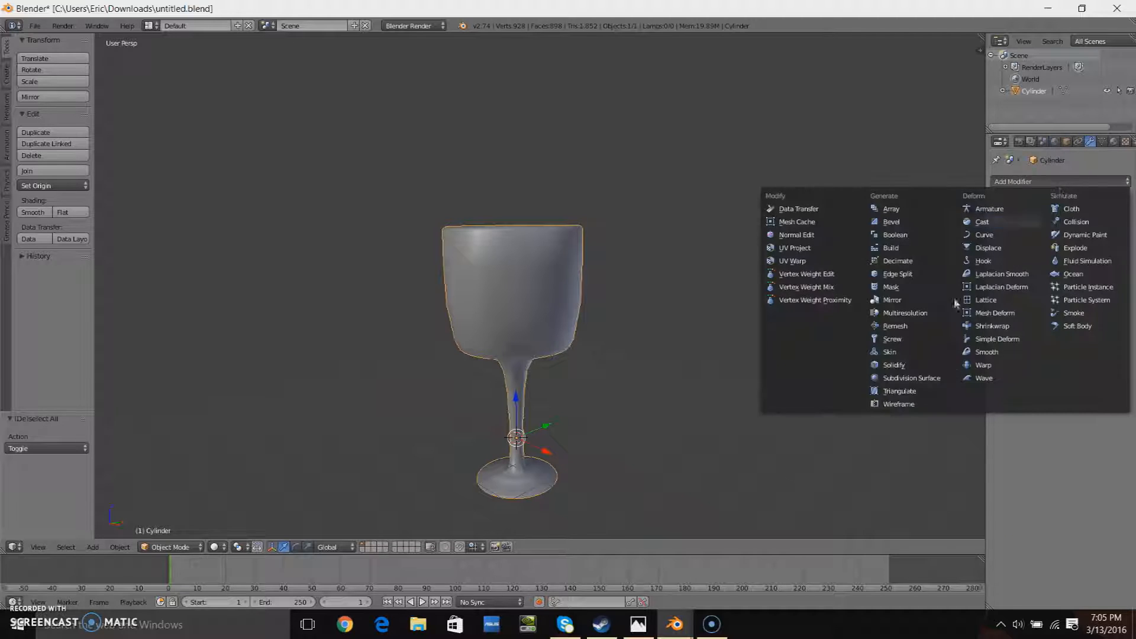
{"action": "left_click", "coordinate": [925, 380]}
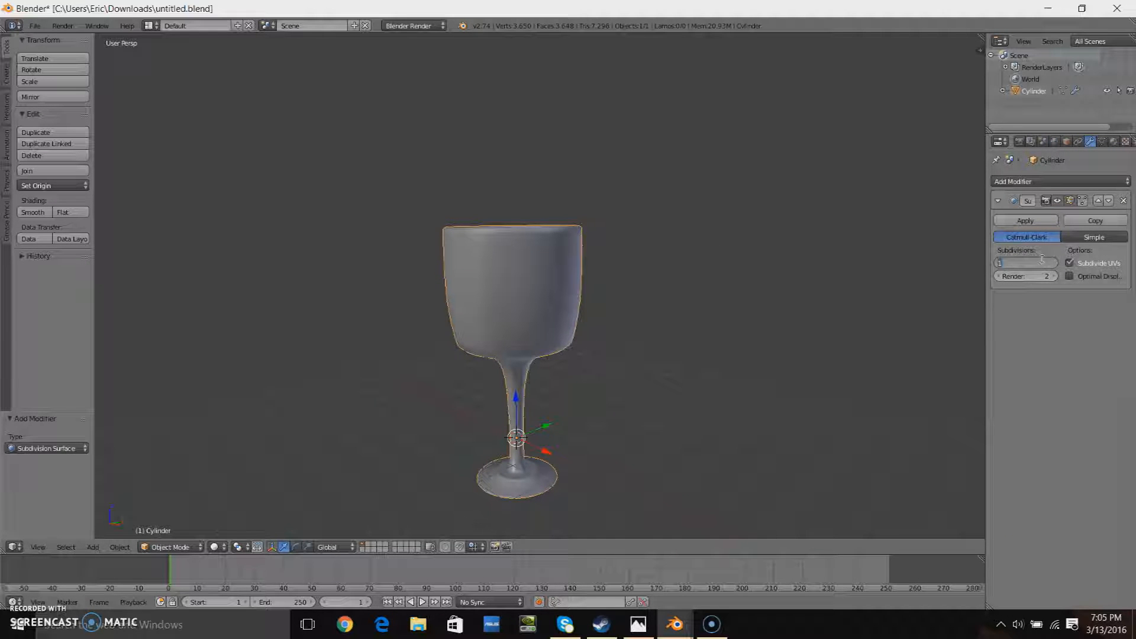
- Examine the smoothed wine glass from several angles, checking its base, stem and hollow bowl
{"action": "scroll", "coordinate": [599, 375], "scroll_direction": "up", "scroll_amount": 10}
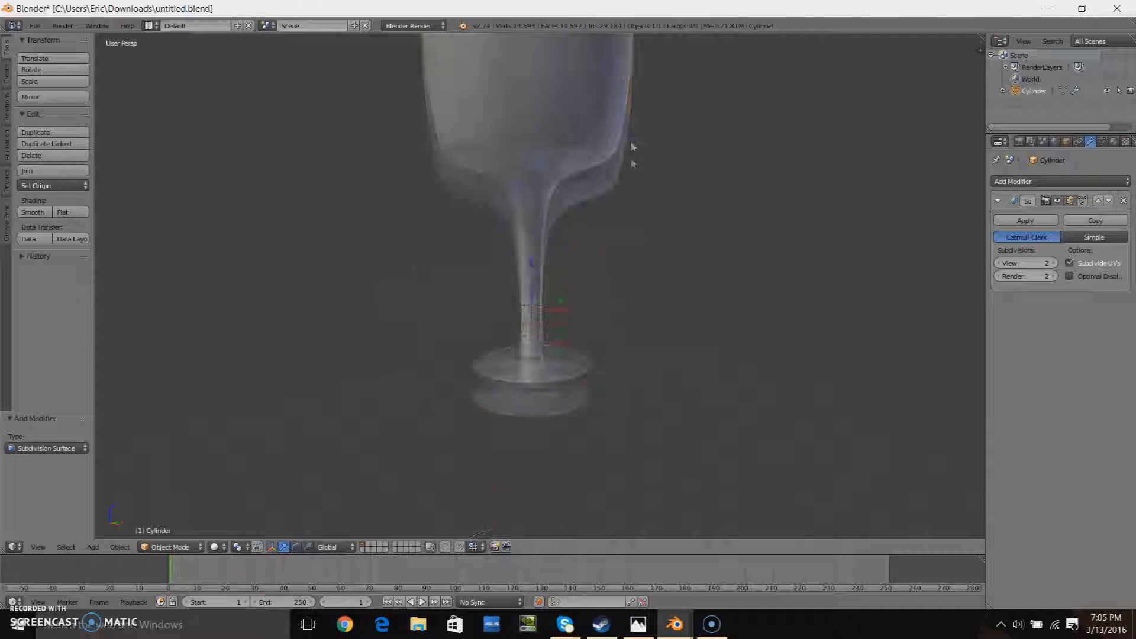
{"action": "scroll", "coordinate": [602, 249], "scroll_direction": "down", "scroll_amount": 3}
{"action": "key", "text": "Tab"}
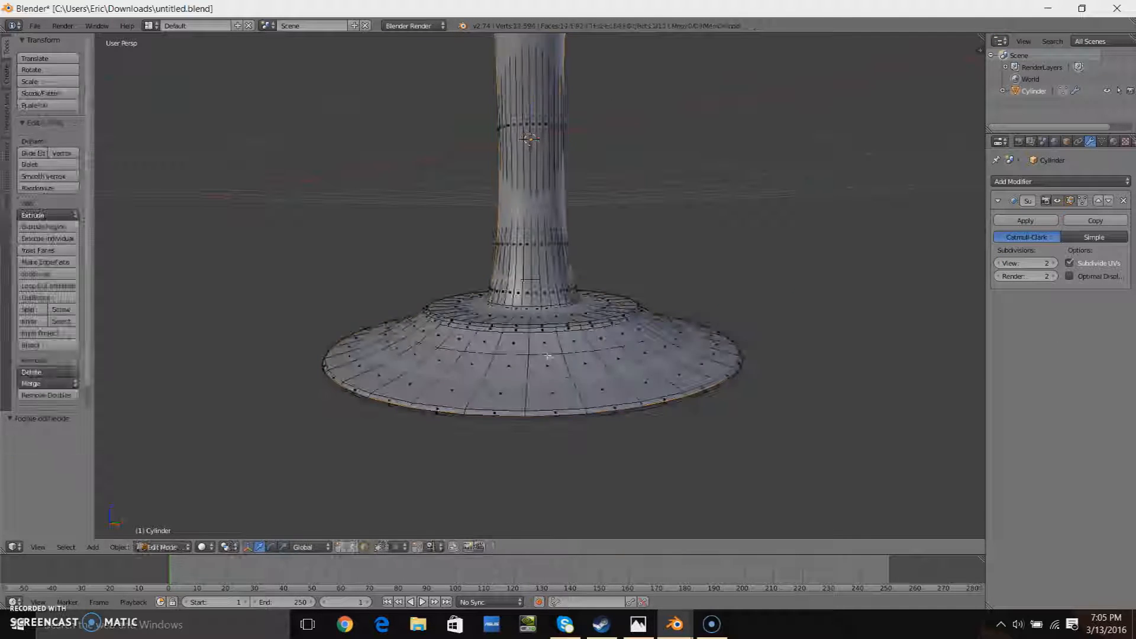
{"action": "key", "text": "Tab"}
{"action": "key", "text": "a"}
{"action": "scroll", "coordinate": [623, 127], "scroll_direction": "up", "scroll_amount": 6}
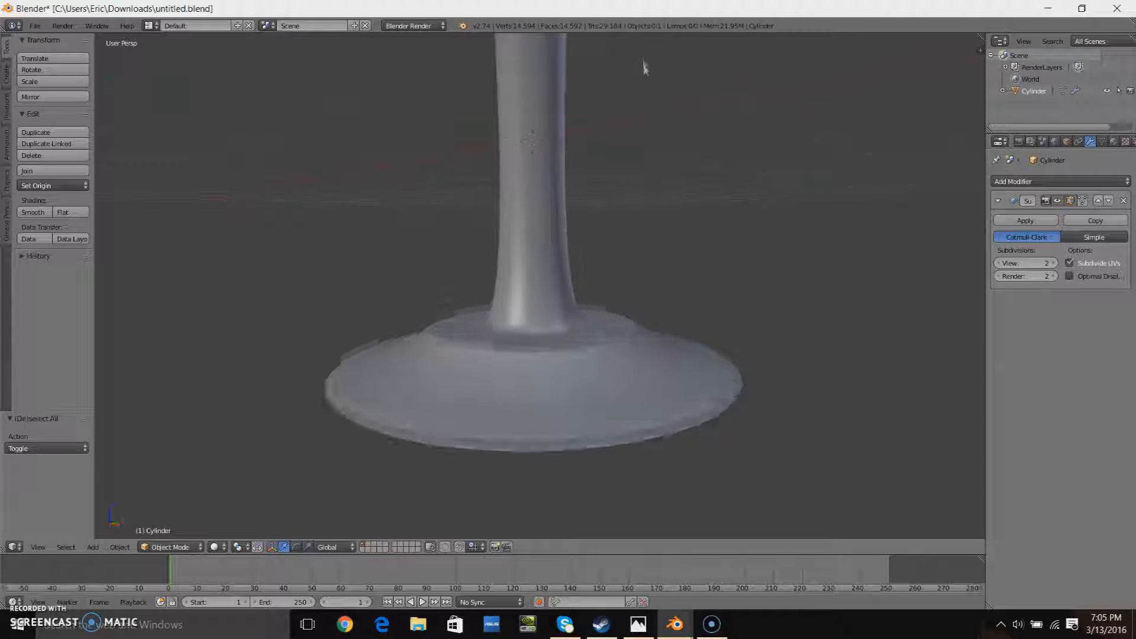
{"action": "middle_click_drag", "start_coordinate": [667, 268], "coordinate": [656, 222]}
{"action": "scroll", "coordinate": [642, 97], "scroll_direction": "down", "scroll_amount": 4}
{"action": "middle_click_drag", "start_coordinate": [642, 96], "coordinate": [645, 261]}
{"action": "scroll", "coordinate": [645, 262], "scroll_direction": "down", "scroll_amount": 4}
{"action": "key", "text": "a"}
{"action": "middle_click_drag", "start_coordinate": [665, 411], "coordinate": [696, 349]}
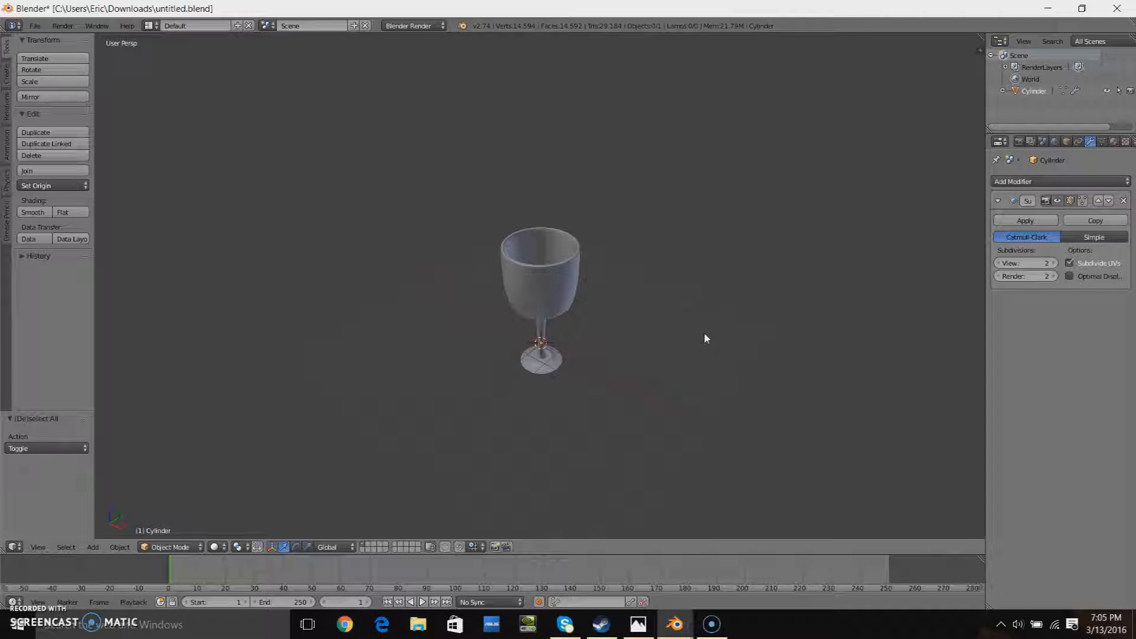
{"action": "scroll", "coordinate": [637, 326], "scroll_direction": "up", "scroll_amount": 3}
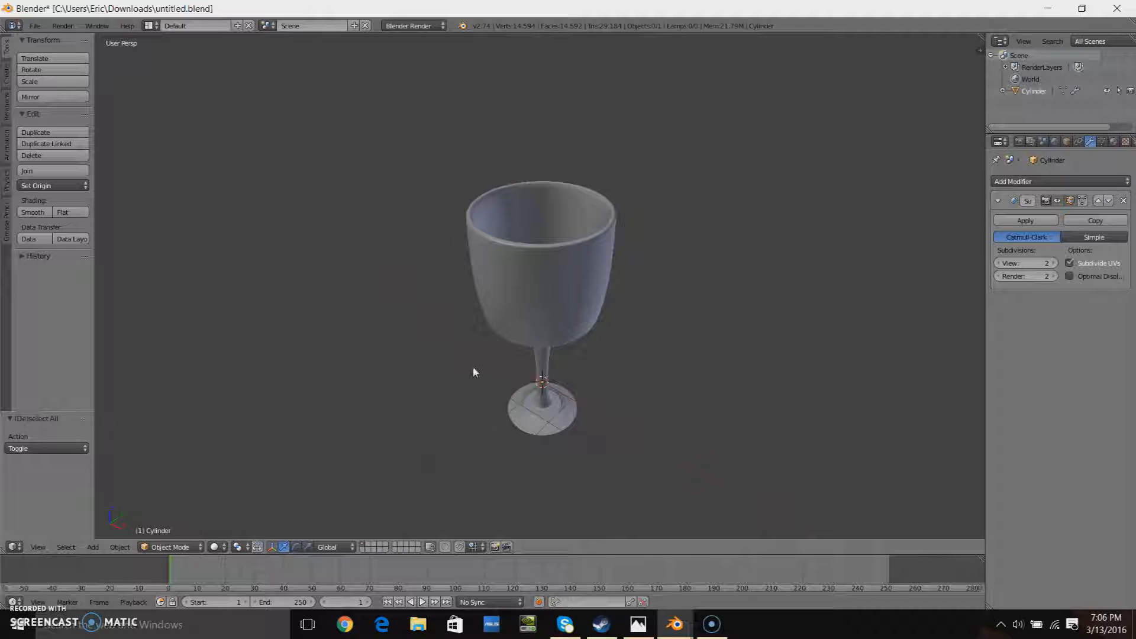
{"action": "middle_click_drag", "start_coordinate": [601, 256], "coordinate": [602, 373]}
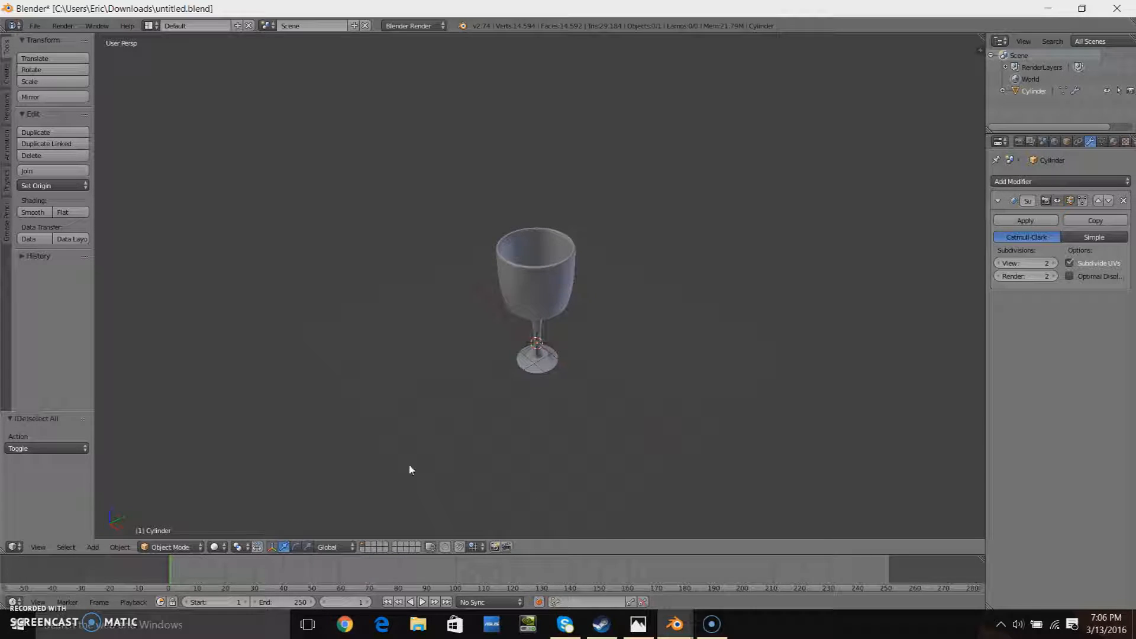